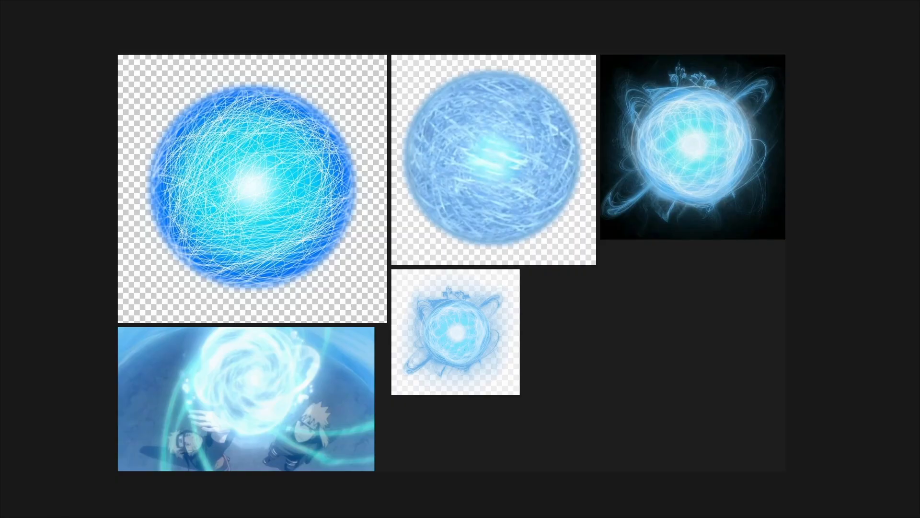
pyautogui.moveTo(615, 311); pyautogui.dragTo(521, 397, button='middle')
pyautogui.scroll(5, 617, 253)
pyautogui.moveTo(618, 252); pyautogui.dragTo(504, 300, button='middle')
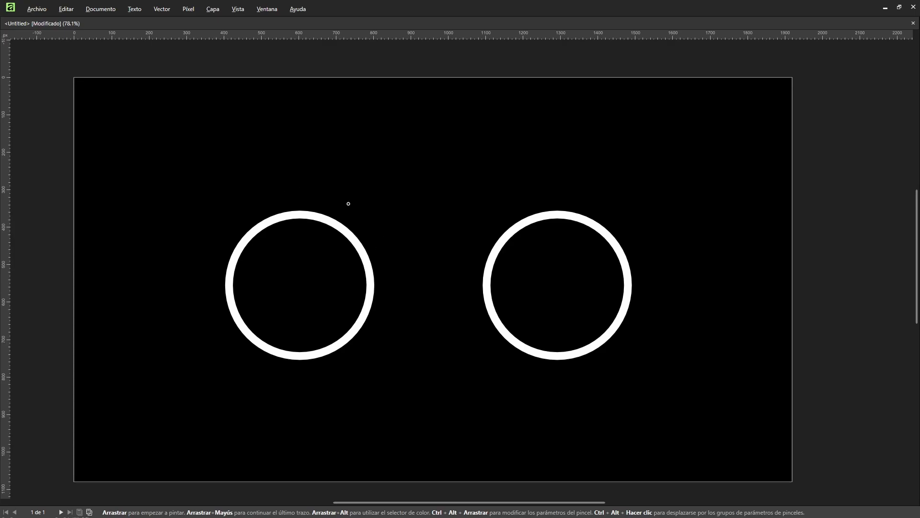
# - Draw freehand counterclockwise arrows curving above and below the left circle
pyautogui.moveTo(336, 197)
pyautogui.mouseDown()
pyautogui.moveTo(267, 195)
pyautogui.moveTo(239, 214)
pyautogui.moveTo(274, 210)
pyautogui.moveTo(240, 218)
pyautogui.mouseUp()
pyautogui.moveTo(258, 181); pyautogui.dragTo(239, 219)
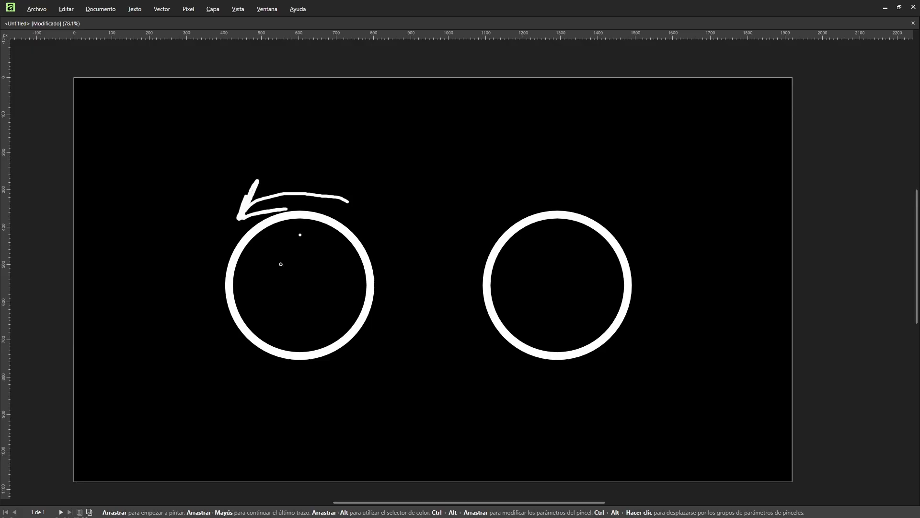
pyautogui.moveTo(214, 339)
pyautogui.mouseDown()
pyautogui.moveTo(328, 377)
pyautogui.moveTo(341, 368)
pyautogui.moveTo(342, 386)
pyautogui.moveTo(352, 371)
pyautogui.moveTo(334, 393)
pyautogui.mouseUp()
pyautogui.click(362, 380)
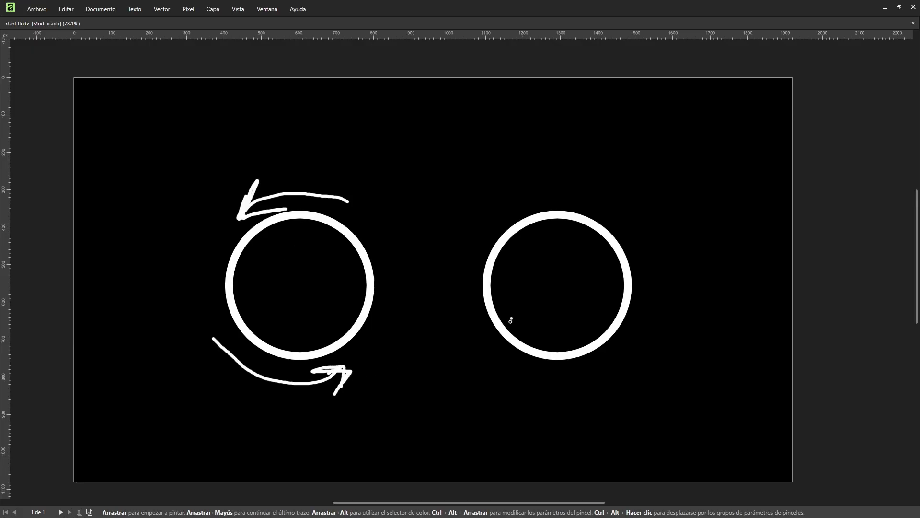
# - Draw freehand arrows inside the right circle pointing from its edge toward the centre
pyautogui.moveTo(509, 325); pyautogui.dragTo(541, 299)
pyautogui.moveTo(615, 309); pyautogui.dragTo(577, 287)
pyautogui.moveTo(602, 283); pyautogui.dragTo(583, 305)
pyautogui.moveTo(553, 234); pyautogui.dragTo(559, 276)
pyautogui.moveTo(545, 263); pyautogui.dragTo(566, 259)
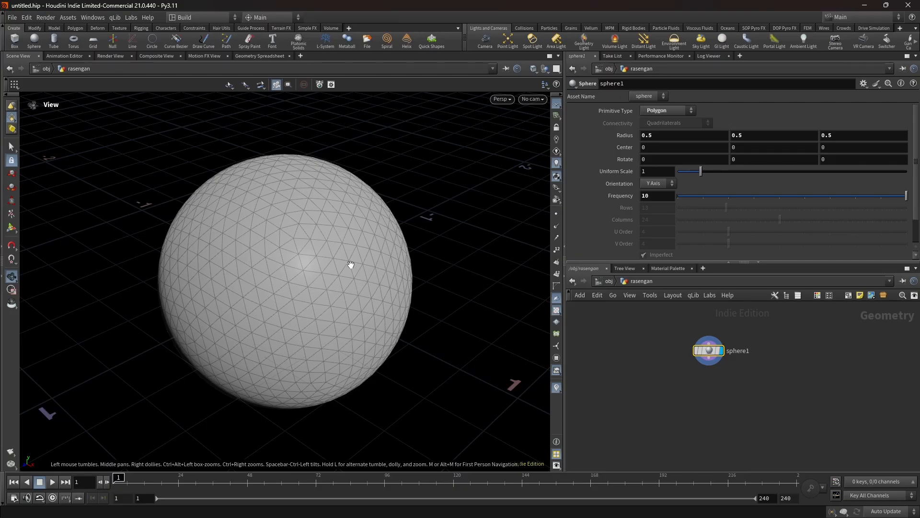
# - Add a Scatter node fed by sphere1 and display its points on the sphere
pyautogui.moveTo(351, 265)
pyautogui.mouseDown()
pyautogui.moveTo(322, 264)
pyautogui.moveTo(328, 257)
pyautogui.moveTo(364, 268)
pyautogui.mouseUp()
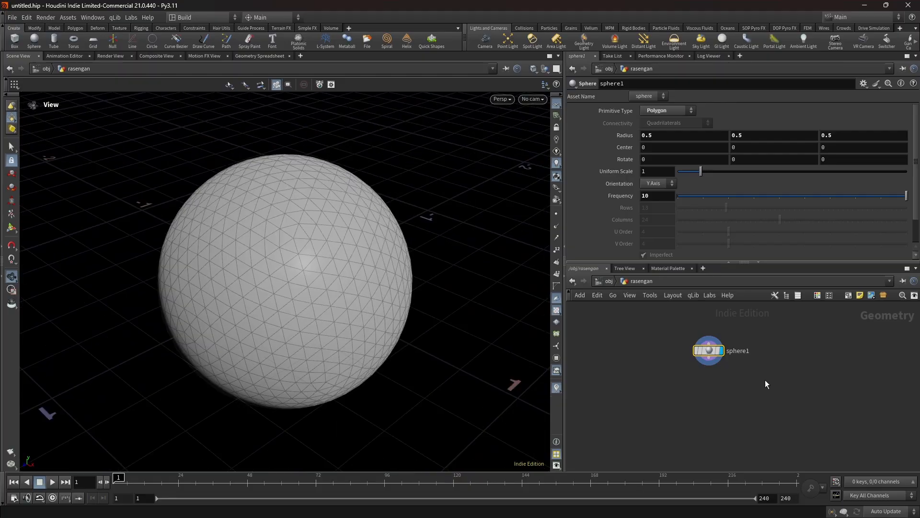
pyautogui.press('Tab')
pyautogui.write('scatter')
pyautogui.press('Return')
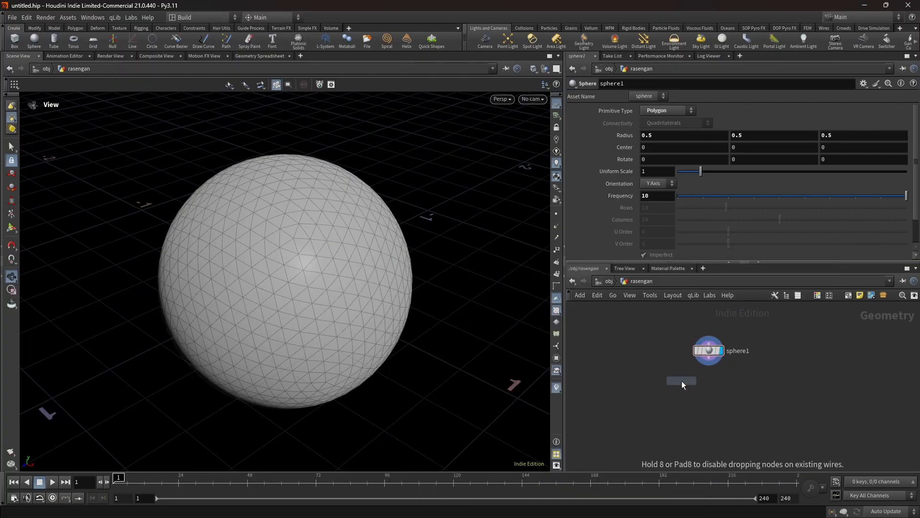
pyautogui.click(682, 380)
pyautogui.scroll(-2, 603, 220)
pyautogui.hotkey('space', 'g')
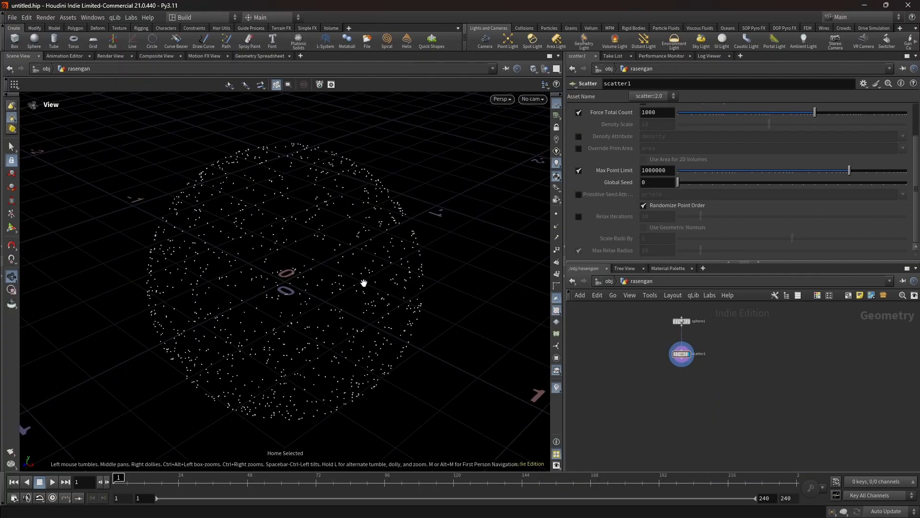
# - Add a POP Network fed by the Scatter node's output
pyautogui.click(682, 365)
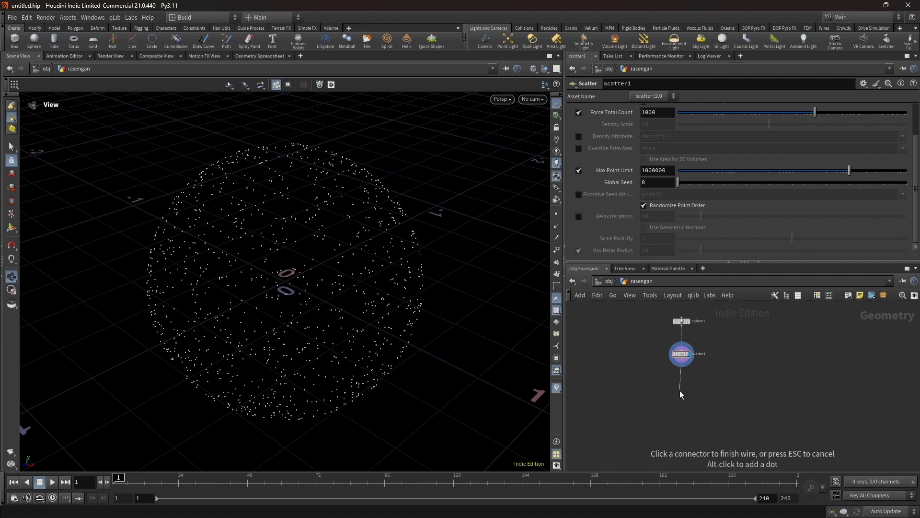
pyautogui.press('Tab')
pyautogui.write('popnet')
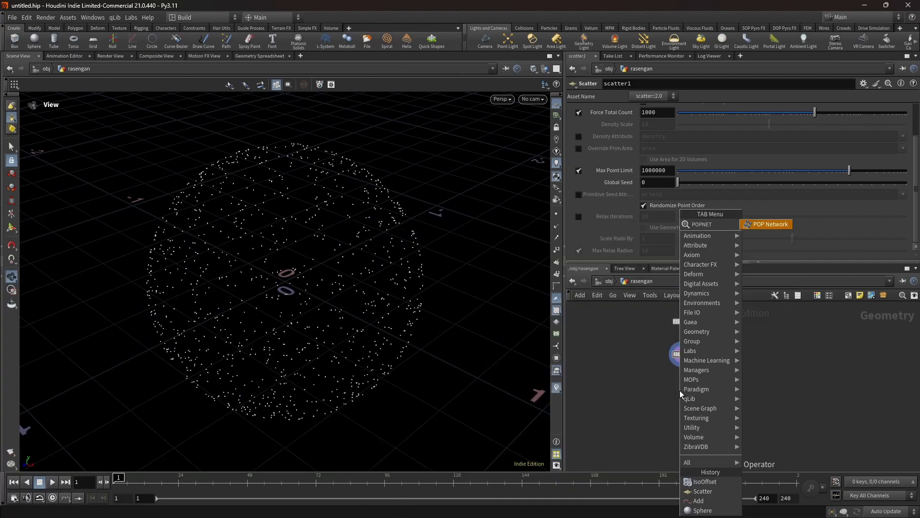
pyautogui.press('Return')
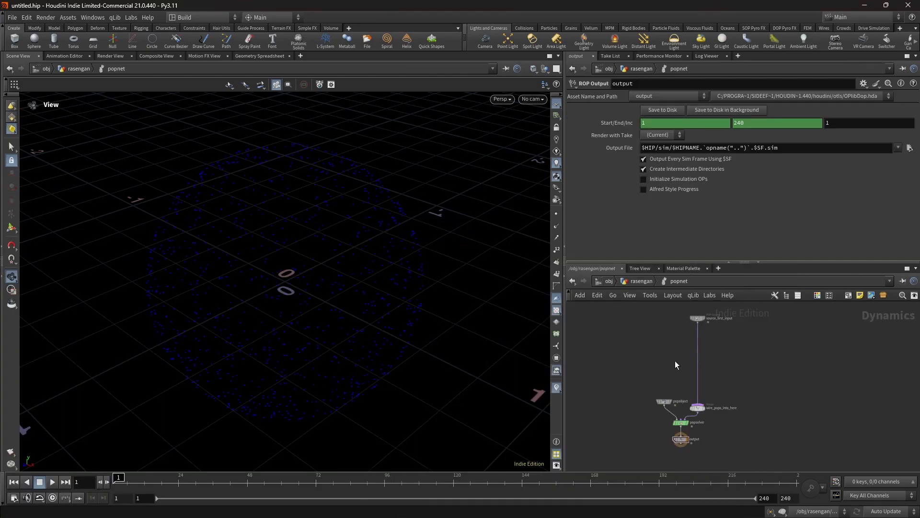
# - Insert a Geometry VOP between source_first_input and wire_pops_into_here in the POP network and open it for editing
pyautogui.scroll(3, 700, 365)
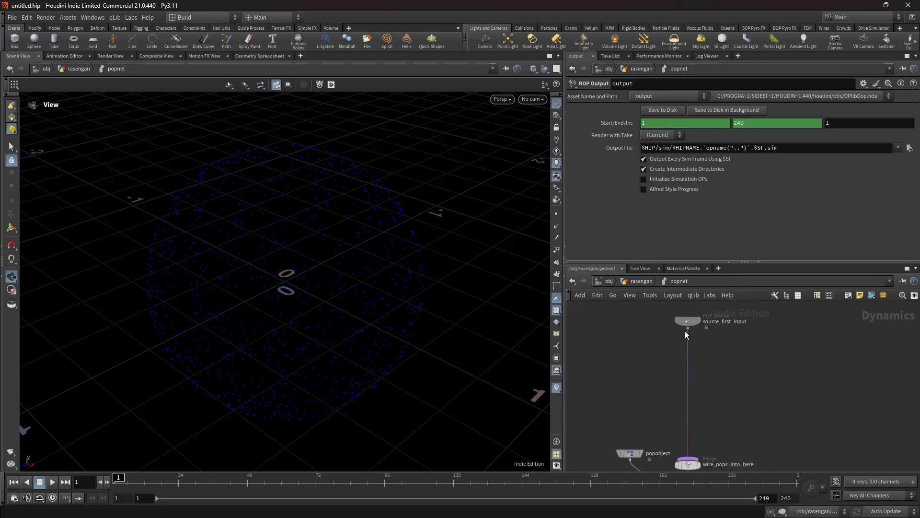
pyautogui.moveTo(685, 336); pyautogui.dragTo(690, 339)
pyautogui.press('Tab')
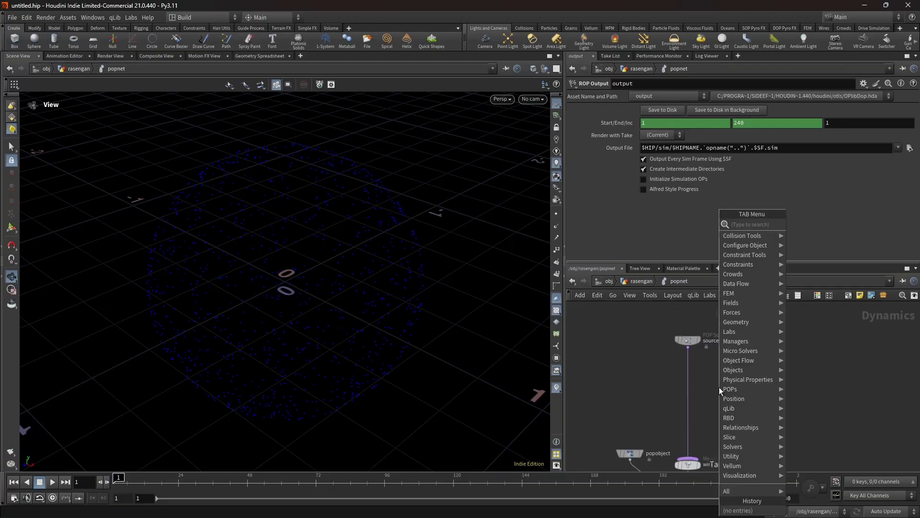
pyautogui.write('GEO')
pyautogui.press('Return')
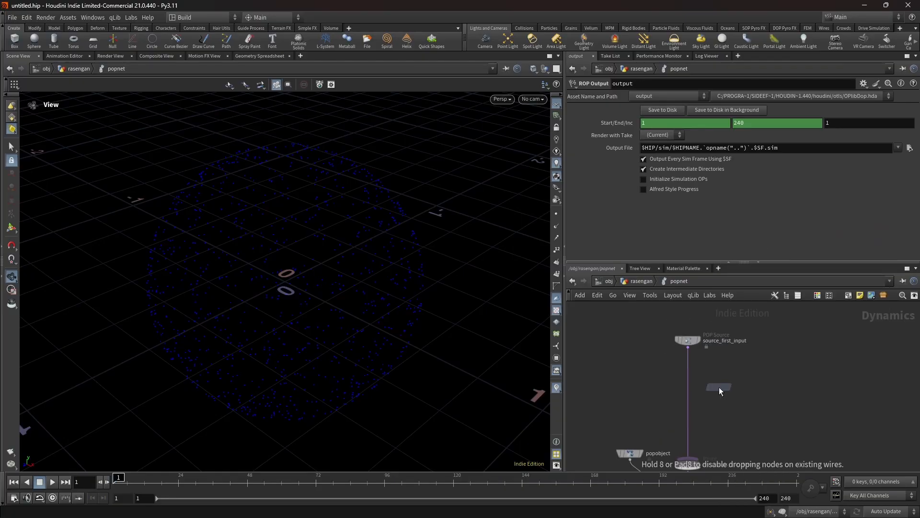
pyautogui.click(687, 389)
pyautogui.doubleClick(687, 389)
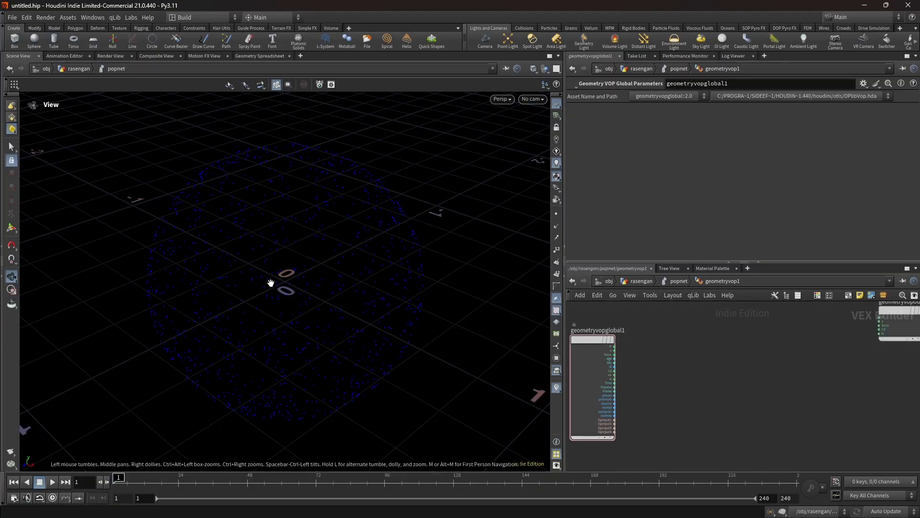
# - Add a Subtract node with its first input connected to the global position P
pyautogui.click(613, 346)
pyautogui.press('Tab')
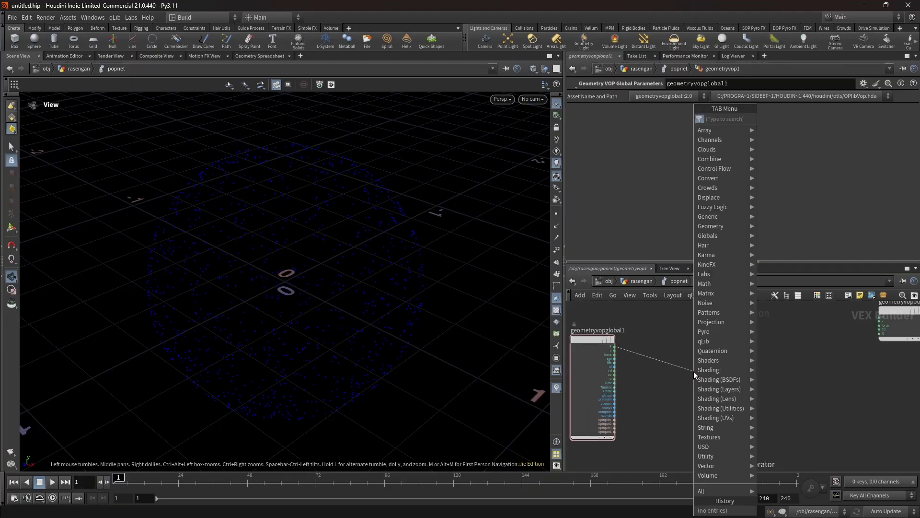
pyautogui.write('sub')
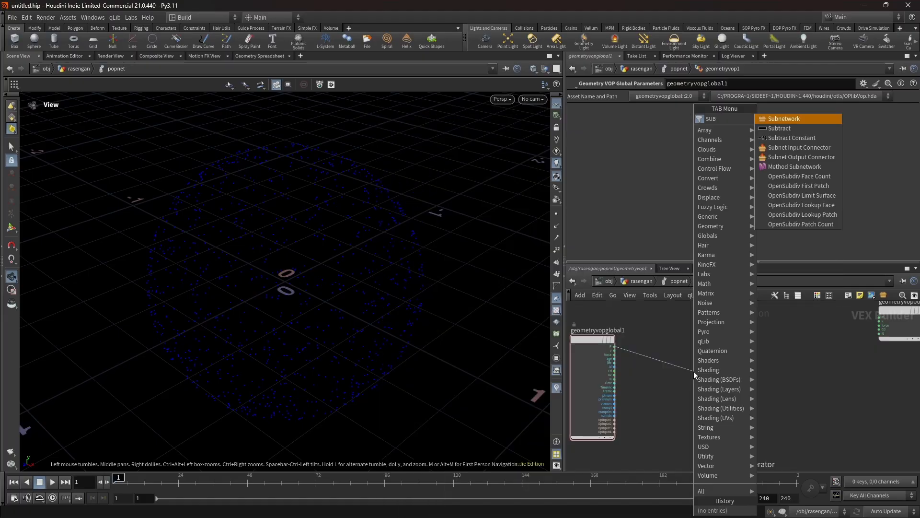
pyautogui.press('Down')
pyautogui.press('Return')
pyautogui.click(743, 376)
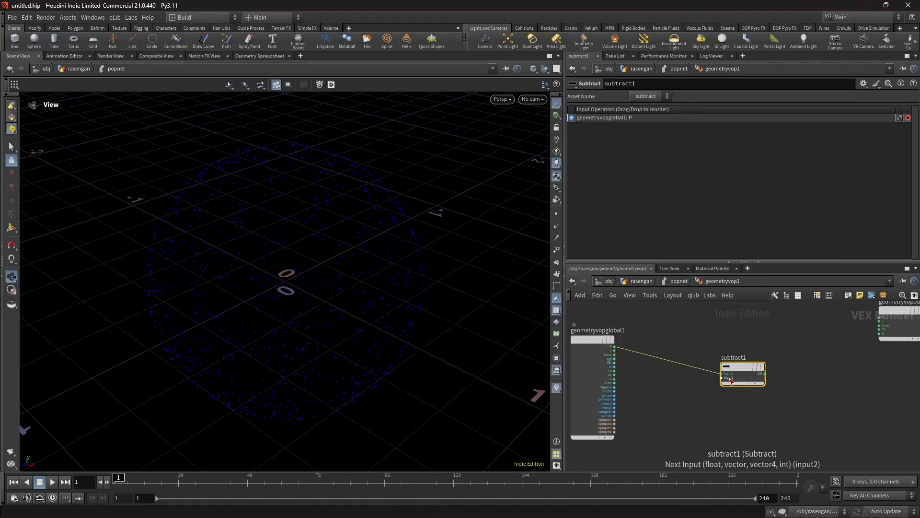
# - Feed the Subtract node's second input with a constant of type 3 Floats (vector)
pyautogui.middleClick(722, 378)
pyautogui.click(748, 381)
pyautogui.click(682, 111)
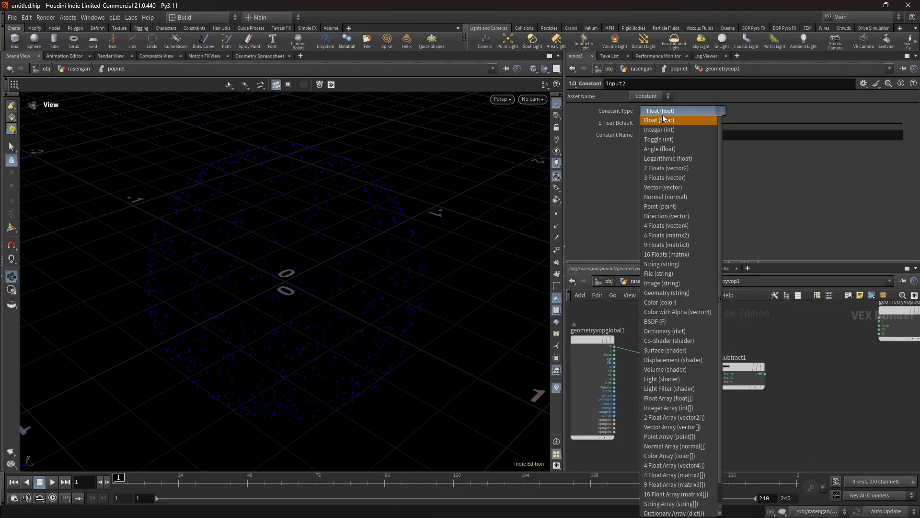
pyautogui.click(679, 143)
# - Connect the Subtract node's diff output to the velocity input v of geometryvopoutput1
pyautogui.moveTo(769, 364); pyautogui.dragTo(682, 379, button='middle')
pyautogui.click(679, 389)
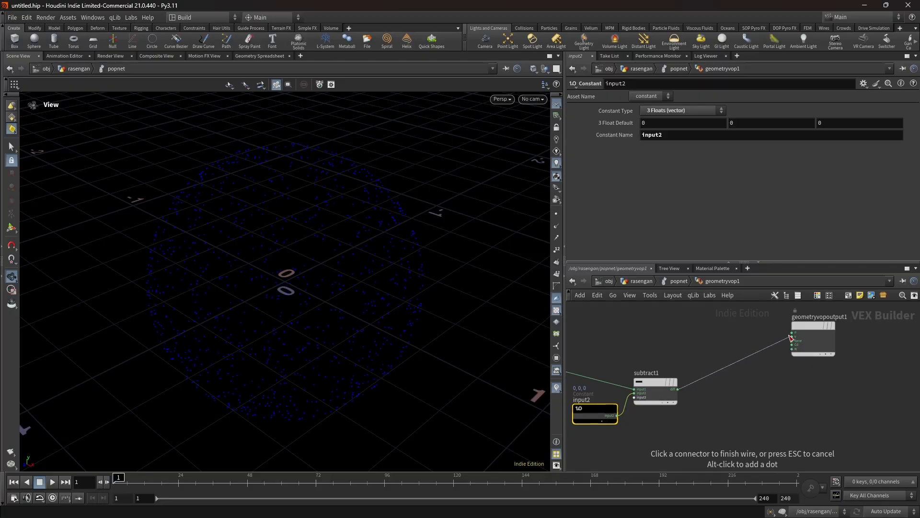
pyautogui.click(792, 338)
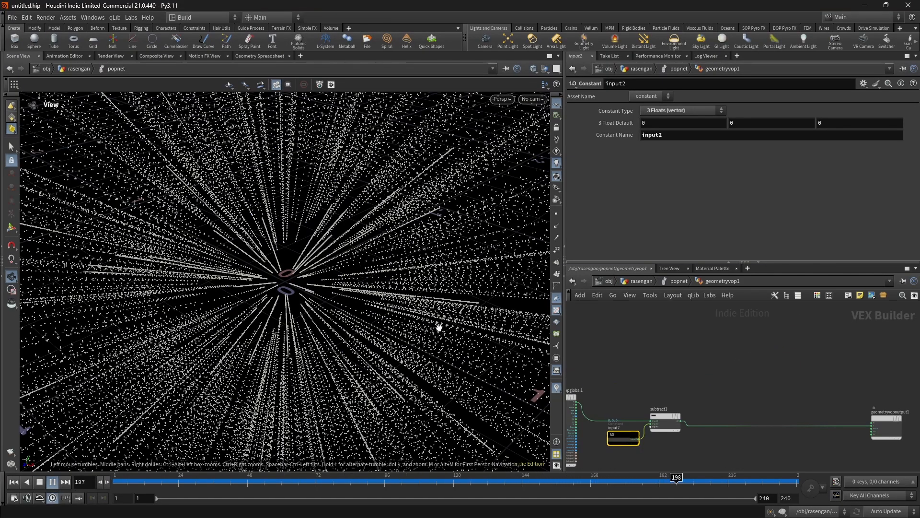
# - Swap the order of the Subtract node's two inputs and replay the simulation from the first frame
pyautogui.click(664, 417)
pyautogui.scroll(5, 663, 416)
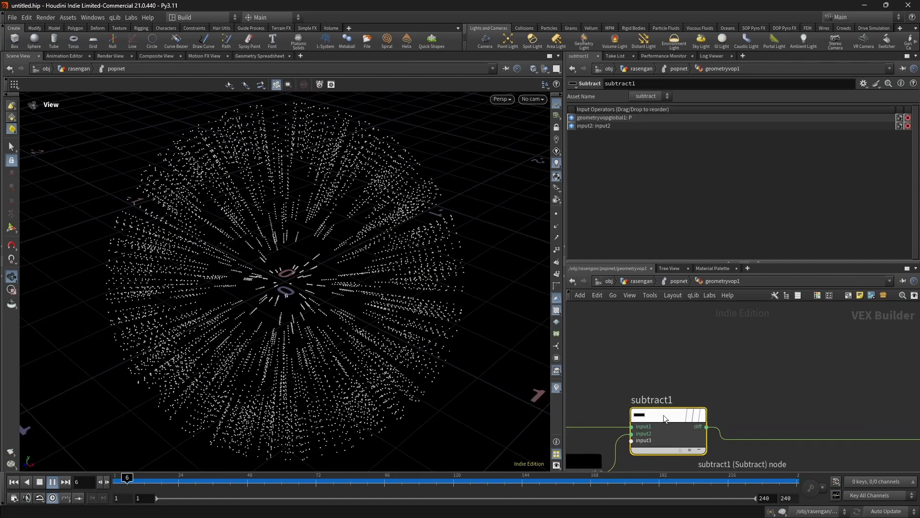
pyautogui.moveTo(663, 415); pyautogui.dragTo(677, 312, button='middle')
pyautogui.moveTo(680, 346); pyautogui.dragTo(720, 365, button='middle')
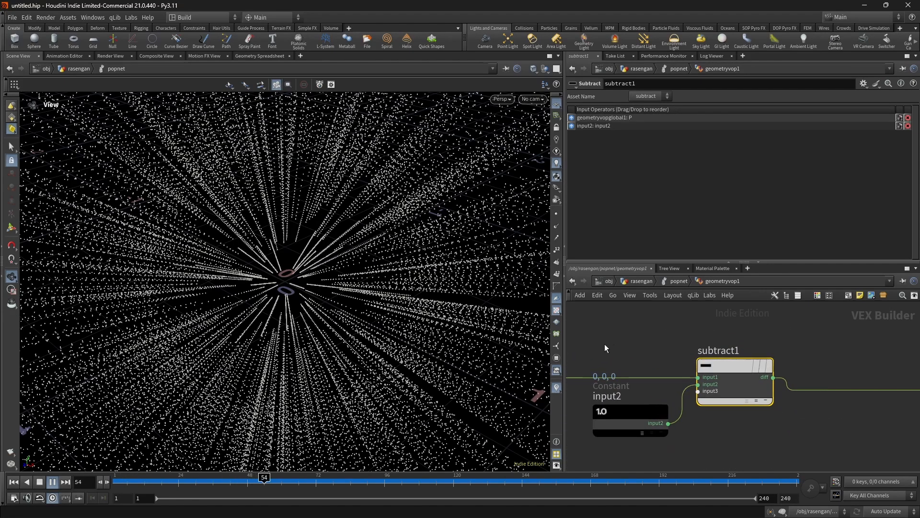
pyautogui.hotkey('shift', 'r')
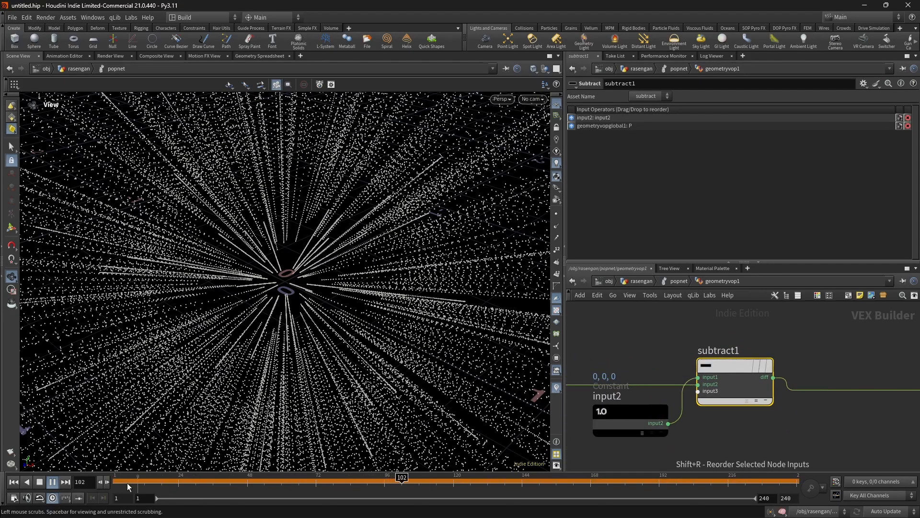
pyautogui.click(40, 481)
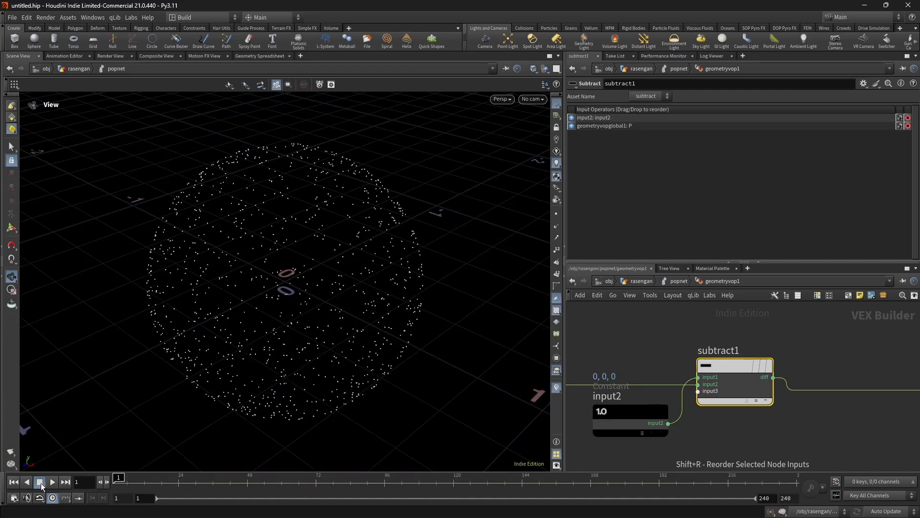
pyautogui.click(53, 482)
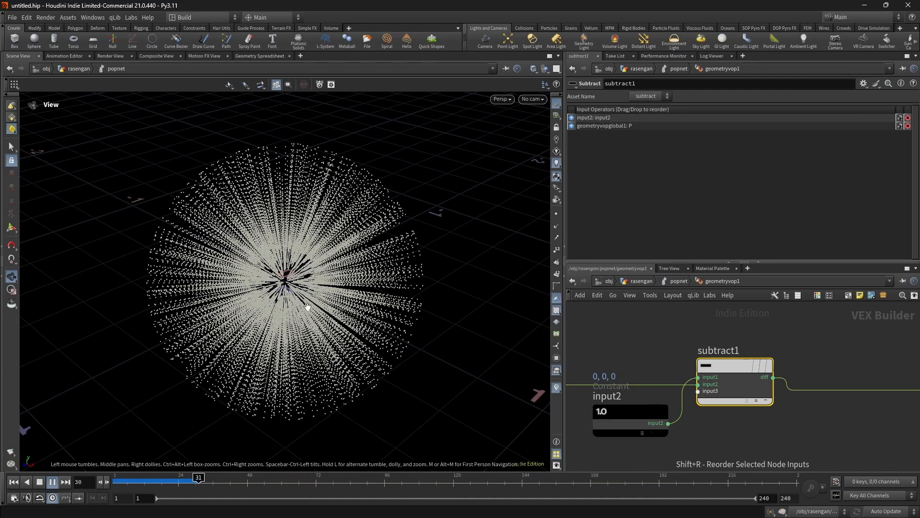
# - Insert a Normalize node on the wire between the Subtract node and the geometry output
pyautogui.press('Tab')
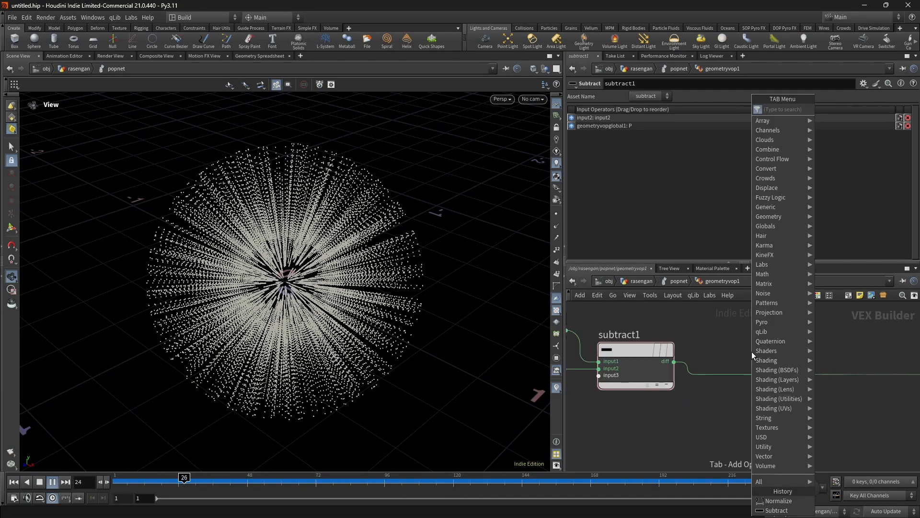
pyautogui.write('Neg')
pyautogui.press('Return')
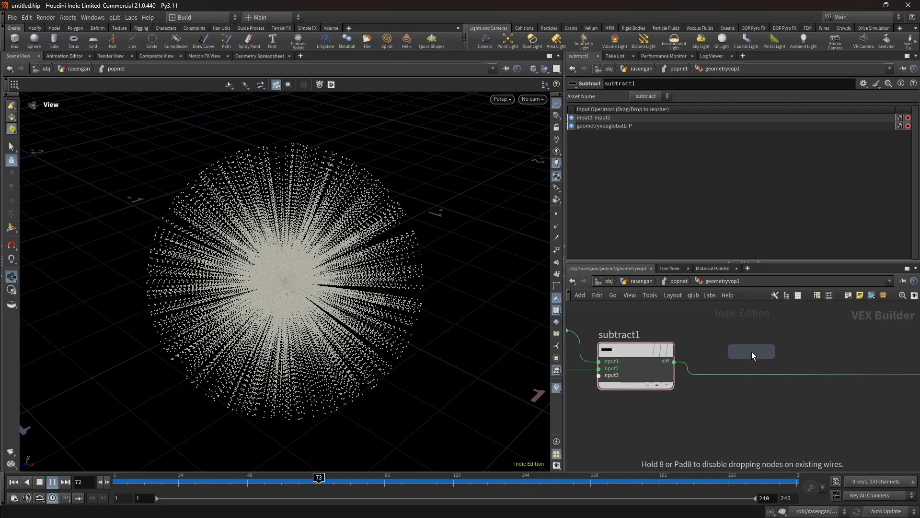
pyautogui.click(738, 376)
pyautogui.scroll(-3, 757, 375)
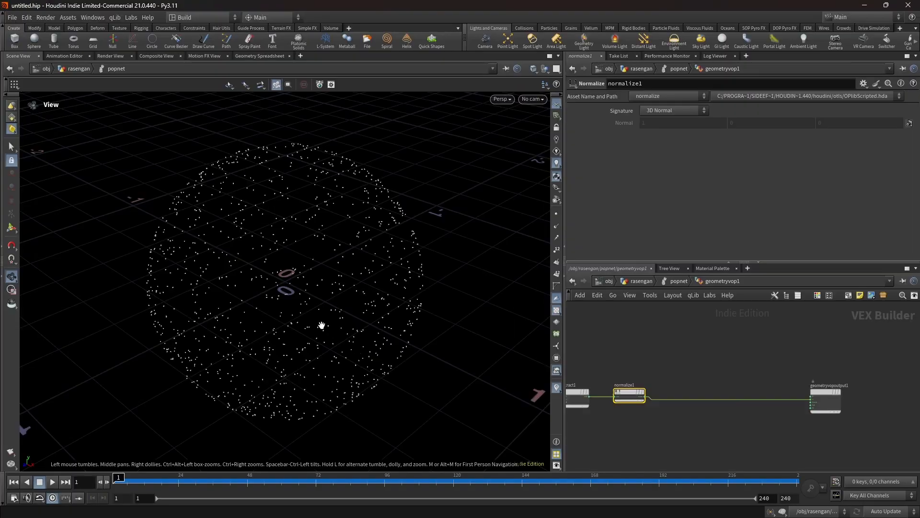
# - Insert a Cross Product node between the Normalize node and the geometry output and inspect the particles' motion
pyautogui.click(677, 392)
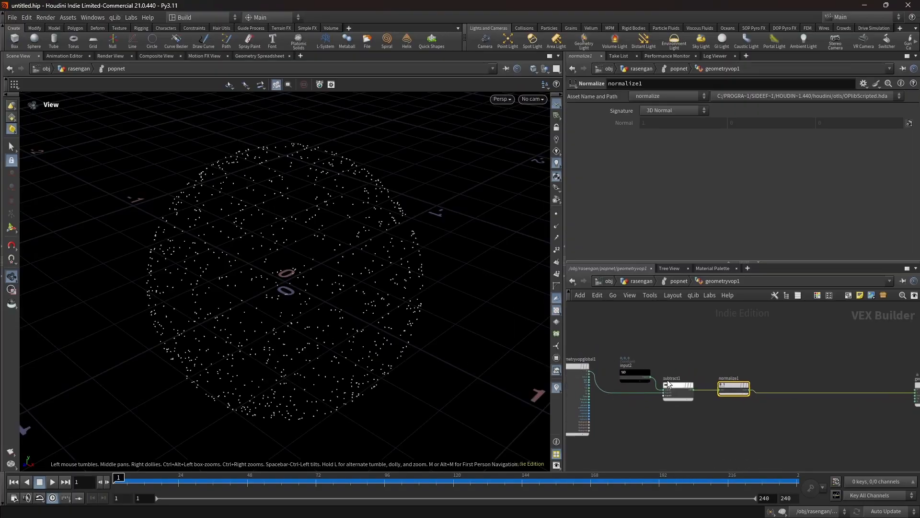
pyautogui.scroll(3, 599, 396)
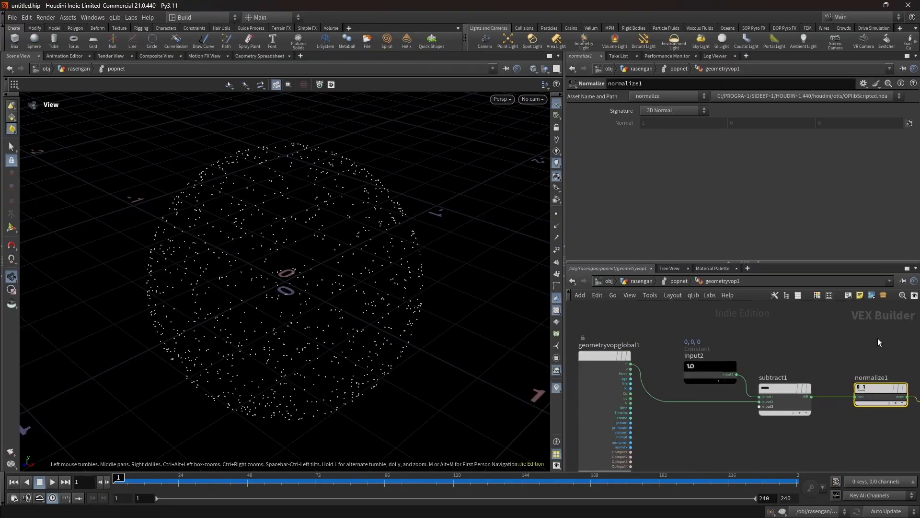
pyautogui.moveTo(883, 341); pyautogui.dragTo(635, 335, button='middle')
pyautogui.scroll(-3, 635, 335)
pyautogui.press('Tab')
pyautogui.write('cross')
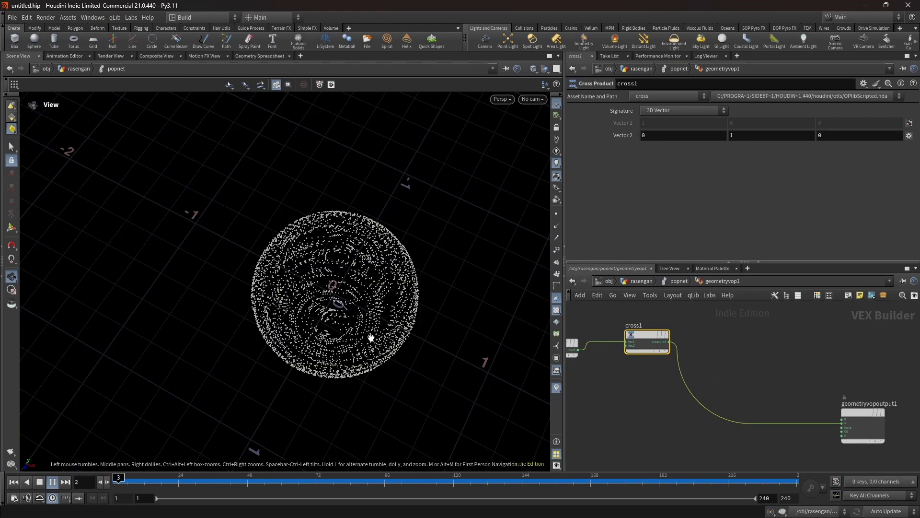
pyautogui.moveTo(370, 337); pyautogui.dragTo(343, 330, button='middle')
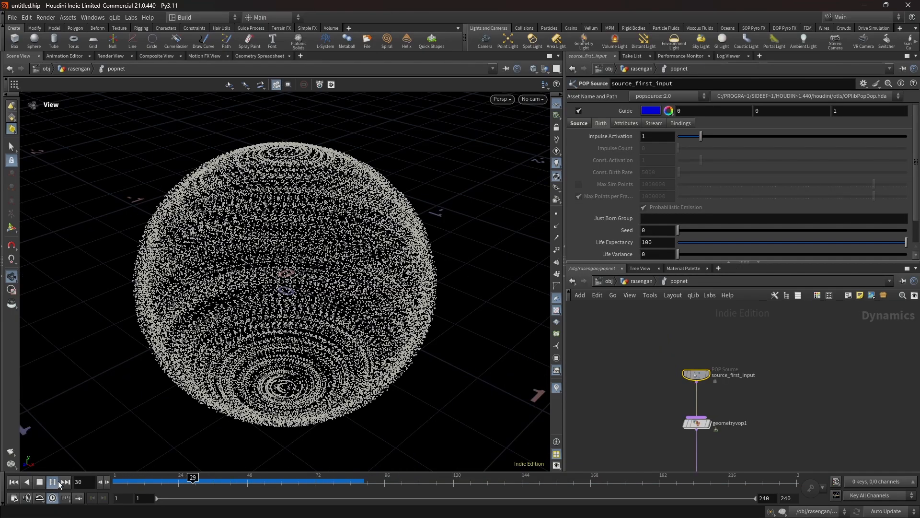
# - On source_first_input, set Life Expectancy to .25 and Life Variance to .5 with playback stopped, and return to frame 1
pyautogui.click(50, 481)
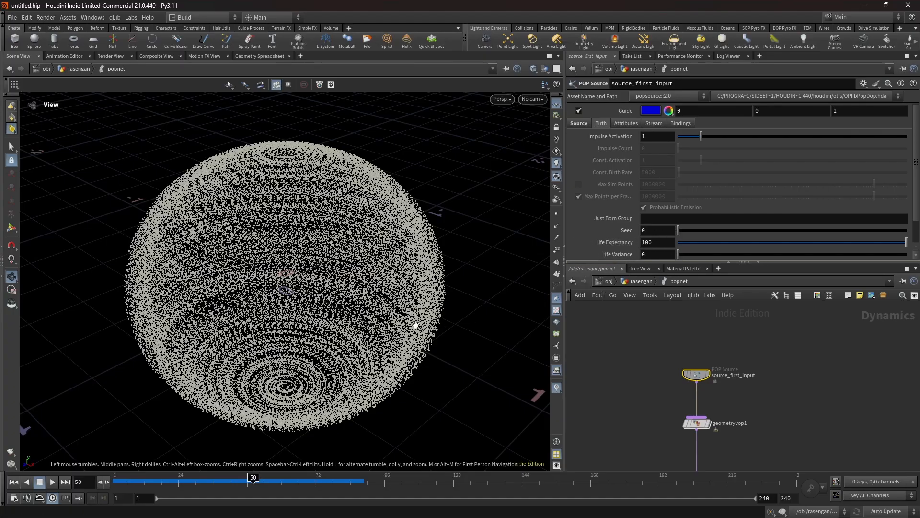
pyautogui.click(573, 337)
pyautogui.click(658, 244)
pyautogui.press('Return')
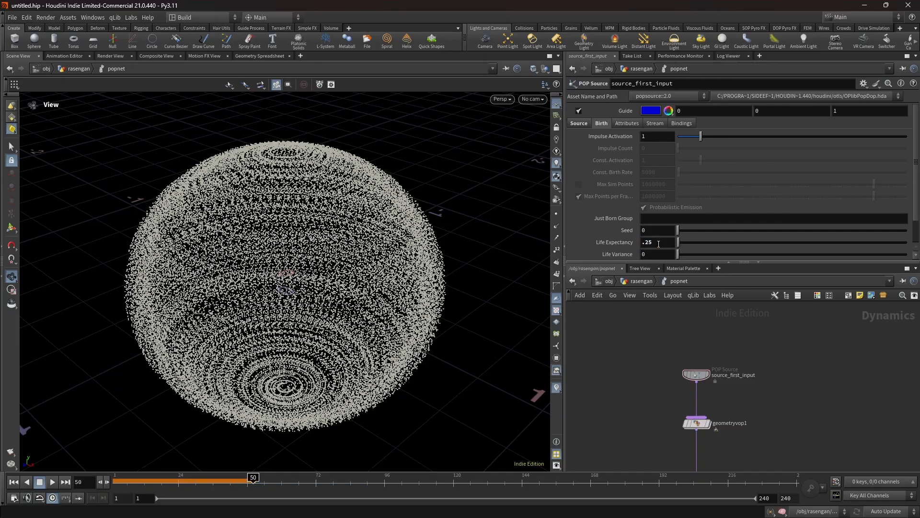
pyautogui.click(656, 255)
pyautogui.press('Return')
pyautogui.click(115, 476)
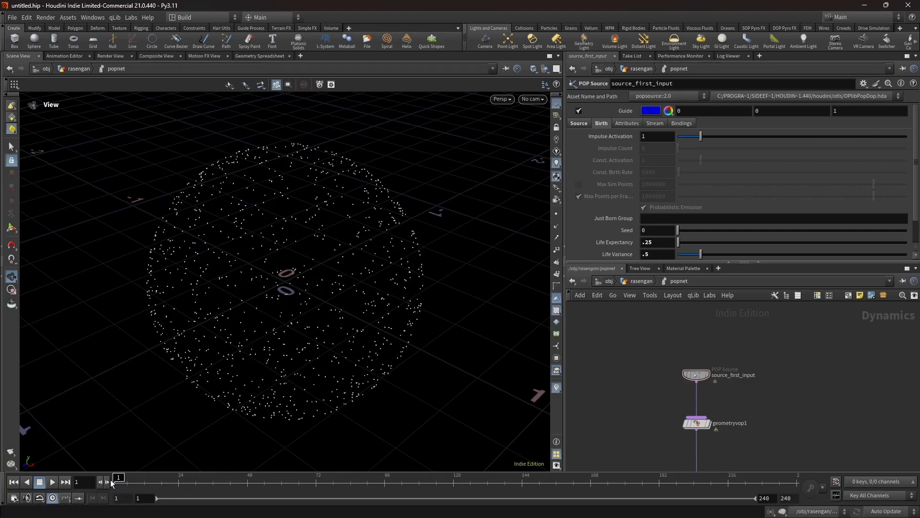
# - In geometryvop1, insert an Add node between the Cross Product and the geometry output, and wire the Normalize result into its second input
pyautogui.click(53, 482)
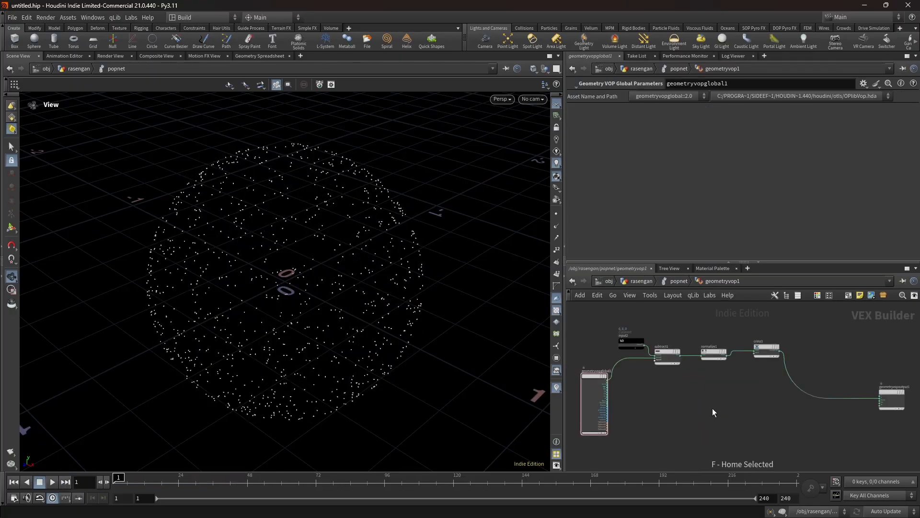
pyautogui.press('Tab')
pyautogui.write('add')
pyautogui.press('Return')
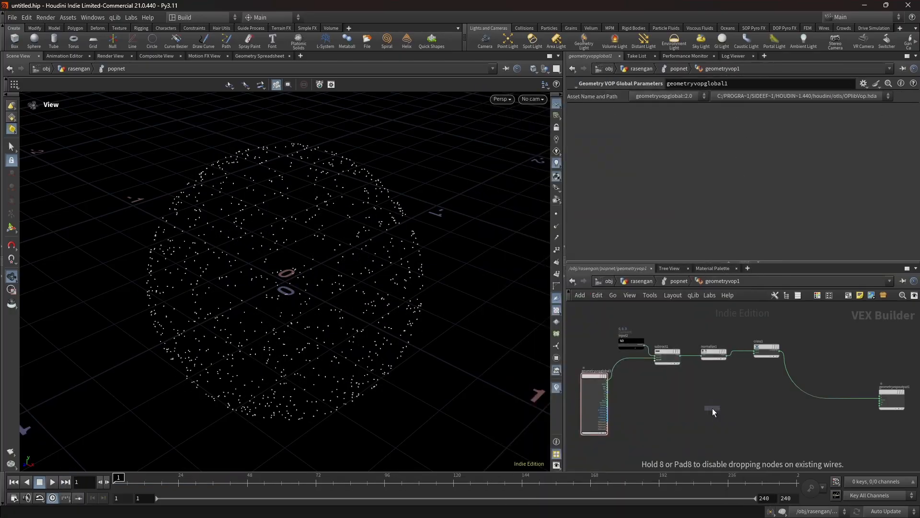
pyautogui.click(813, 396)
pyautogui.scroll(3, 803, 390)
pyautogui.moveTo(733, 378); pyautogui.dragTo(663, 386, button='middle')
pyautogui.click(595, 335)
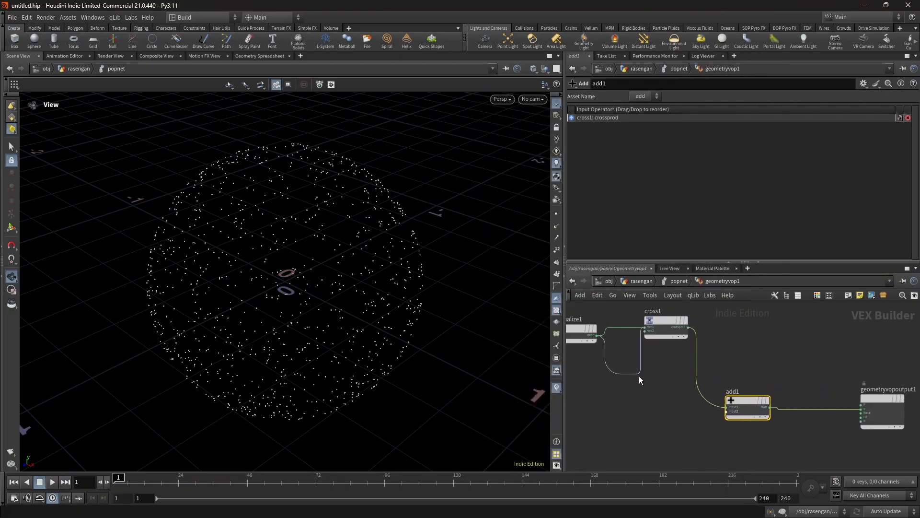
pyautogui.click(727, 412)
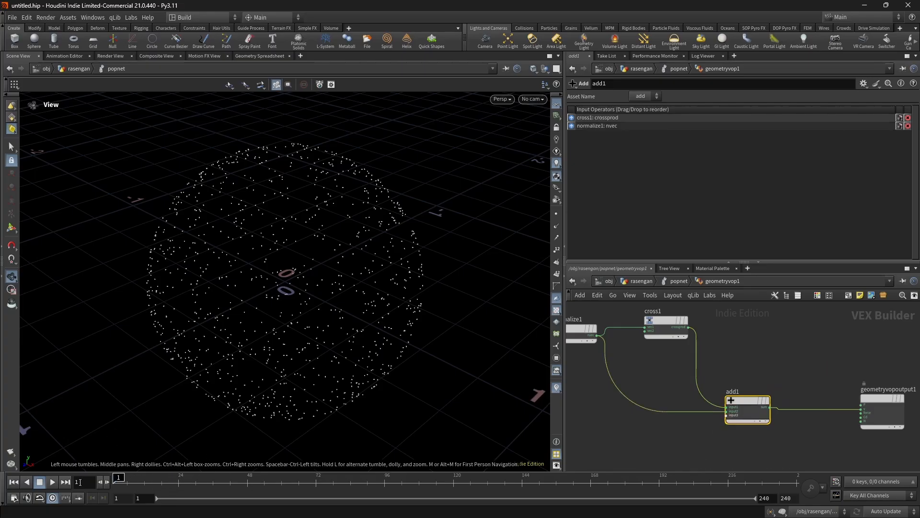
# - Play the simulation, examine the particle motion from another angle, and stop playback back at frame 1
pyautogui.click(50, 481)
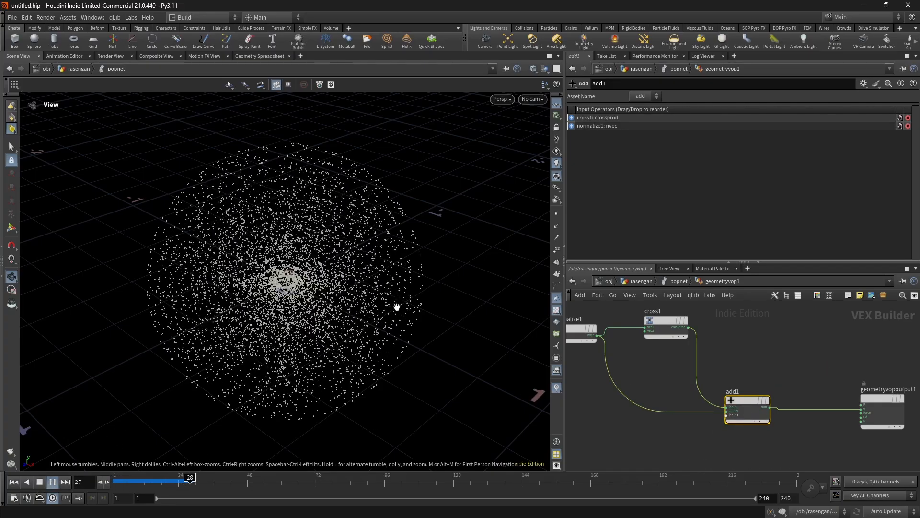
pyautogui.moveTo(396, 306); pyautogui.dragTo(325, 319)
pyautogui.moveTo(324, 320); pyautogui.dragTo(317, 322, button='middle')
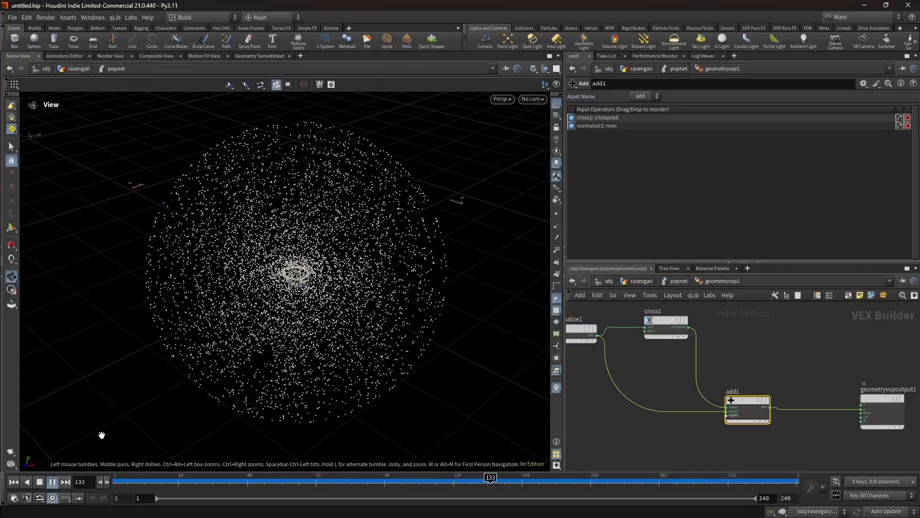
pyautogui.click(39, 482)
pyautogui.click(12, 483)
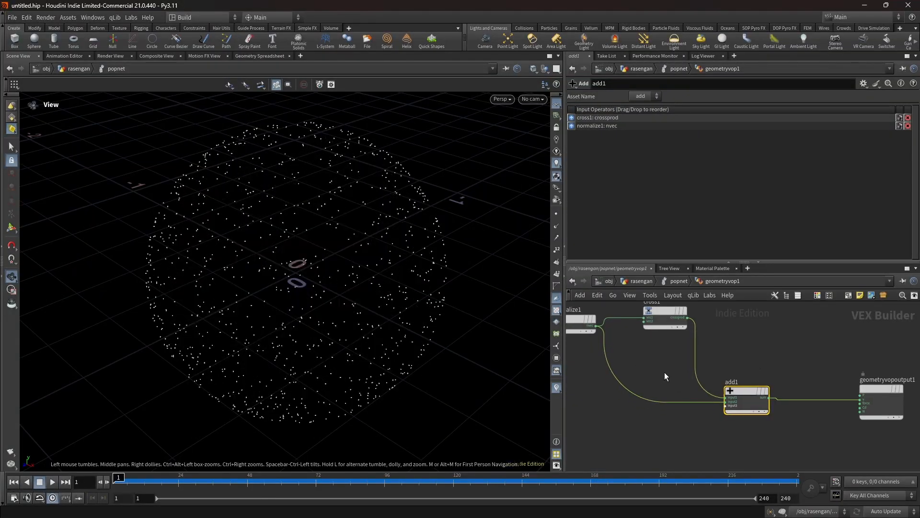
# - Go up to the rasengan network and insert a Transform node between scatter1 and popnet
pyautogui.press('u')
pyautogui.press('u')
pyautogui.press('Tab')
pyautogui.write('trans')
pyautogui.press('Return')
pyautogui.click(680, 391)
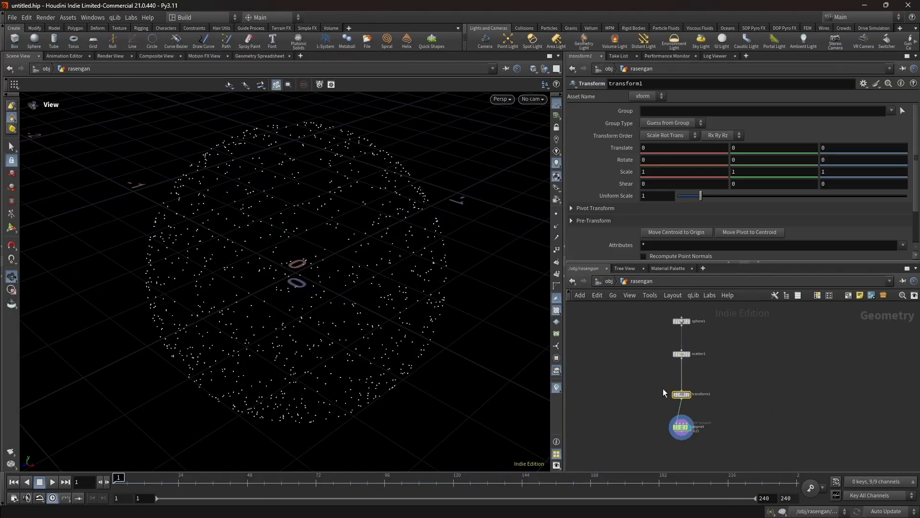
# - Animate transform1's rotation with the expression $F on Y and $F*2.5 on X
pyautogui.click(760, 159)
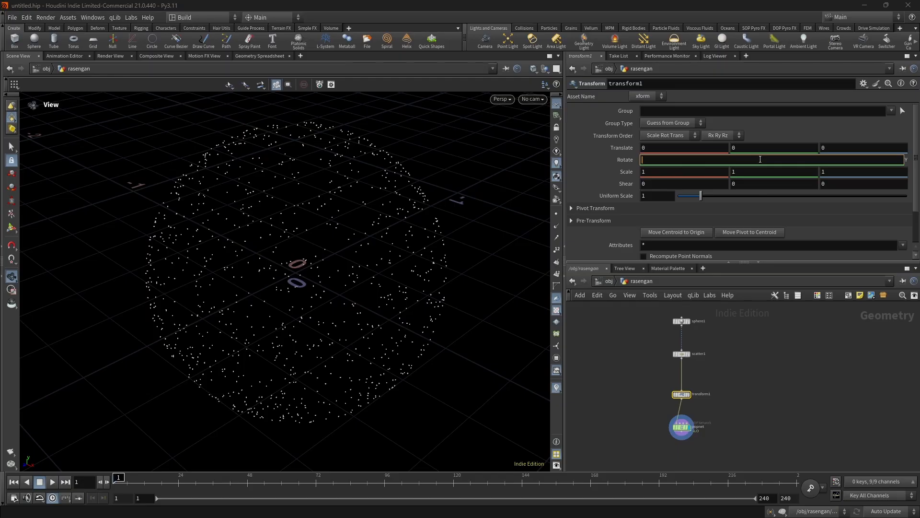
pyautogui.write('$F')
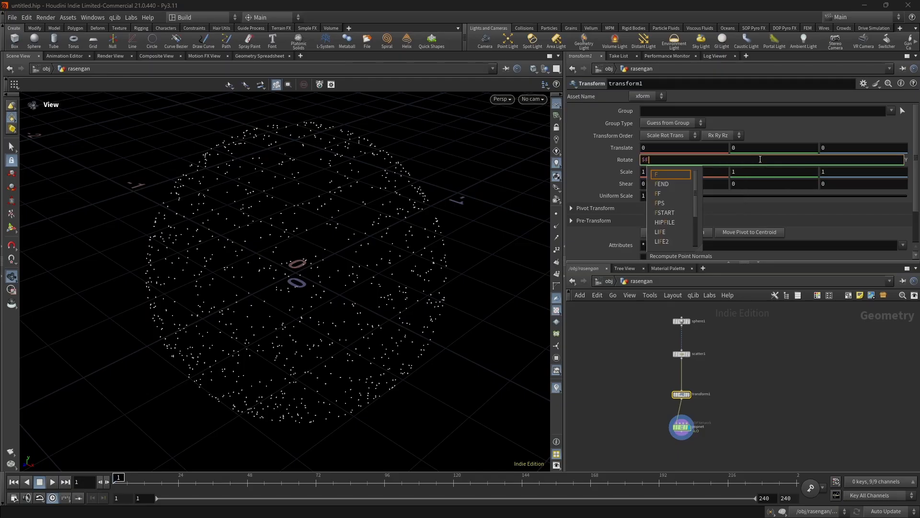
pyautogui.press('Return')
pyautogui.click(665, 160)
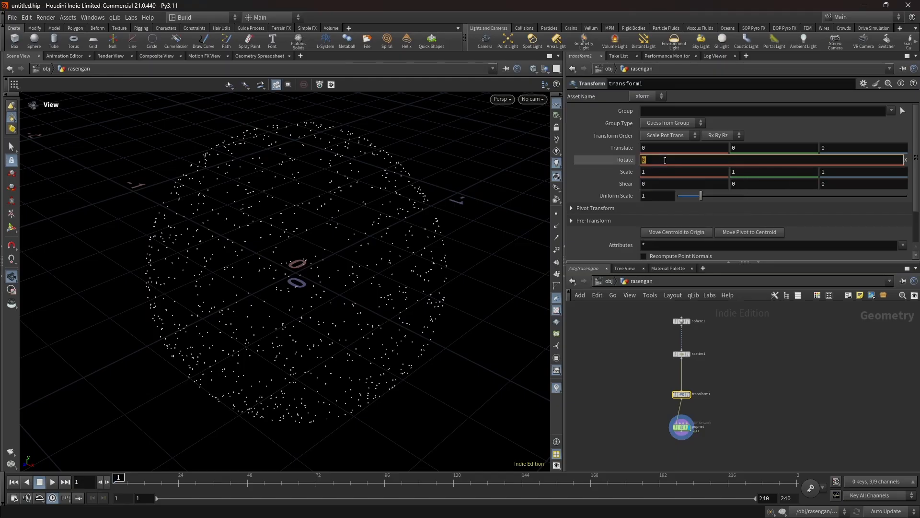
pyautogui.write('$')
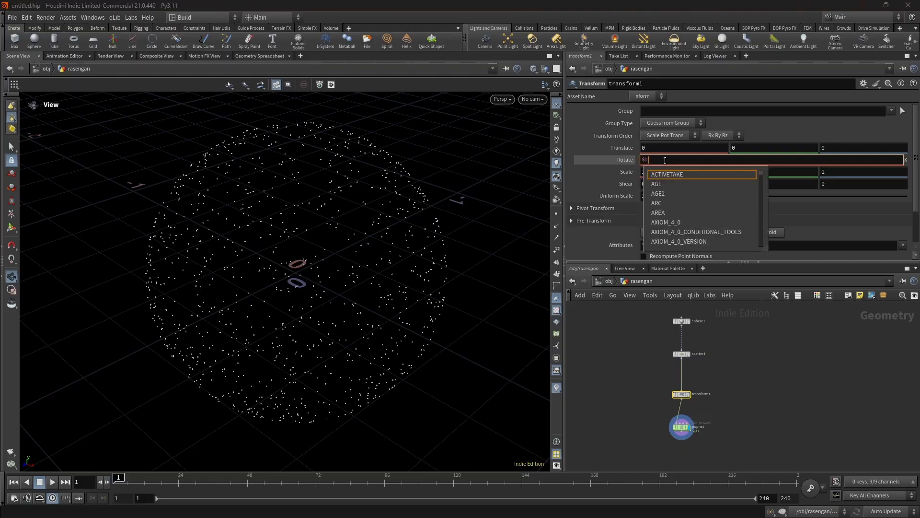
pyautogui.write('F*2.5')
pyautogui.press('Return')
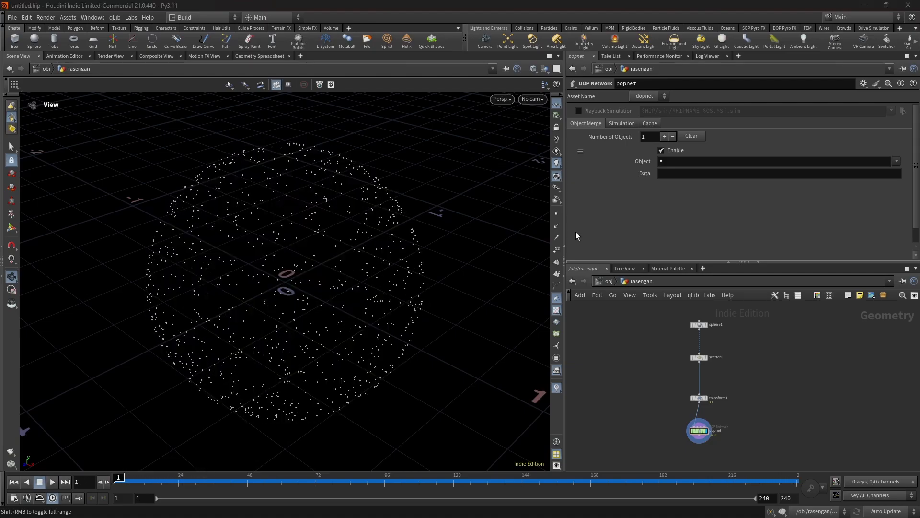
# - Switch to PureRef, study the Rasengan reference with curved energy strands on a dark background, and return to Houdini
pyautogui.hotkey('alt', 'Tab')
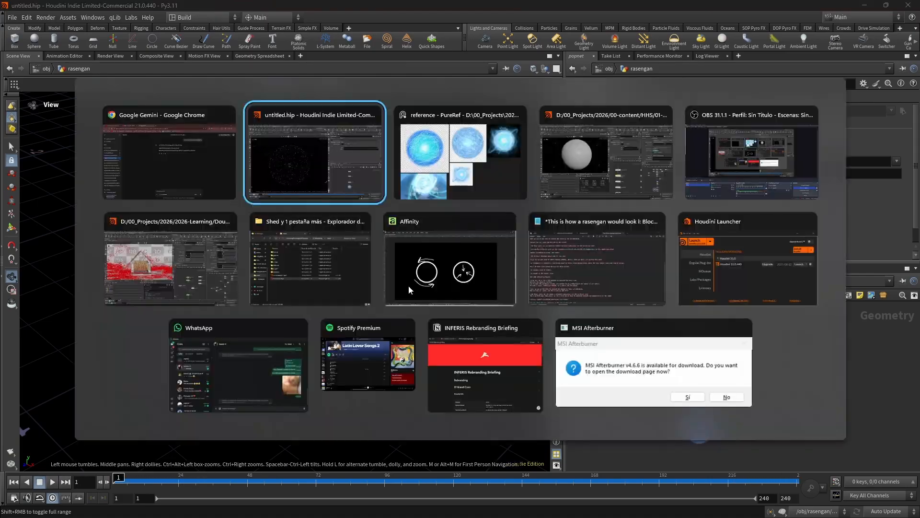
pyautogui.hotkey('alt', 'Tab')
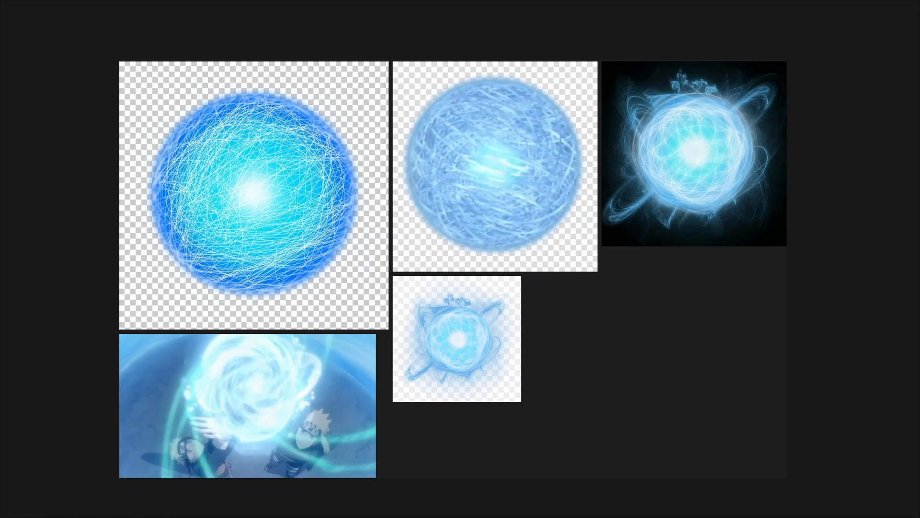
pyautogui.scroll(1, 703, 208)
pyautogui.scroll(-1, 703, 209)
pyautogui.moveTo(642, 208); pyautogui.dragTo(480, 255, button='middle')
pyautogui.scroll(5, 533, 196)
pyautogui.moveTo(532, 196); pyautogui.dragTo(493, 250, button='middle')
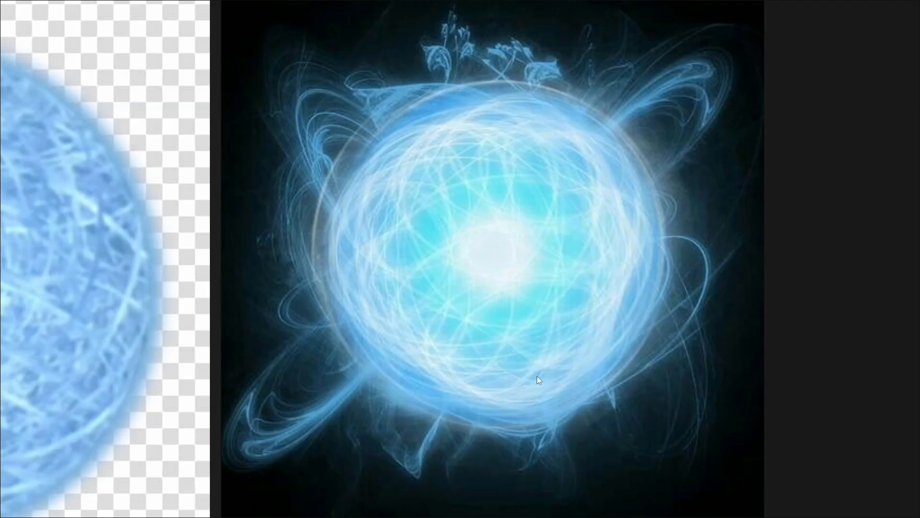
pyautogui.hotkey('alt', 'Tab')
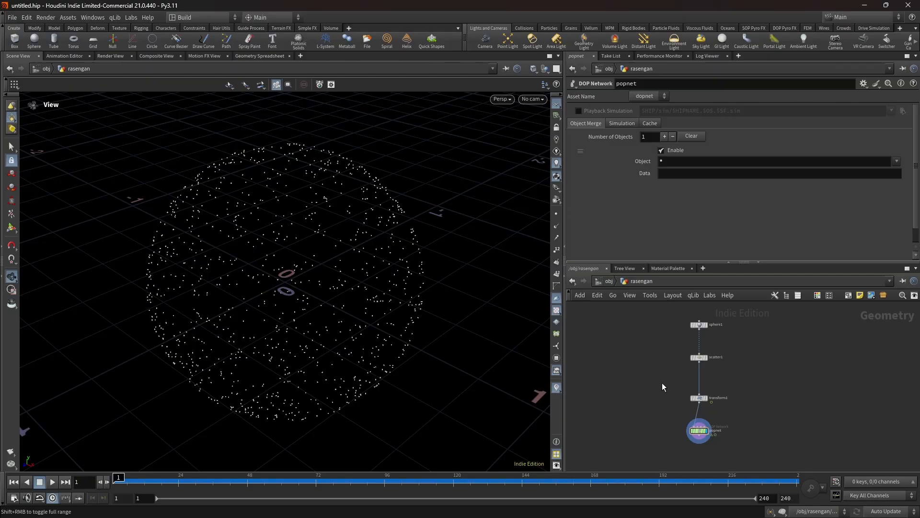
# - Scrub the simulation to frame 55 and examine the particle sphere from another angle
pyautogui.moveTo(674, 378); pyautogui.dragTo(648, 369, button='middle')
pyautogui.moveTo(168, 479); pyautogui.dragTo(267, 478)
pyautogui.moveTo(263, 361); pyautogui.dragTo(417, 335)
# - Turn off Add ID Attributes on popnet's source_first_input node and return to the rasengan network
pyautogui.doubleClick(673, 421)
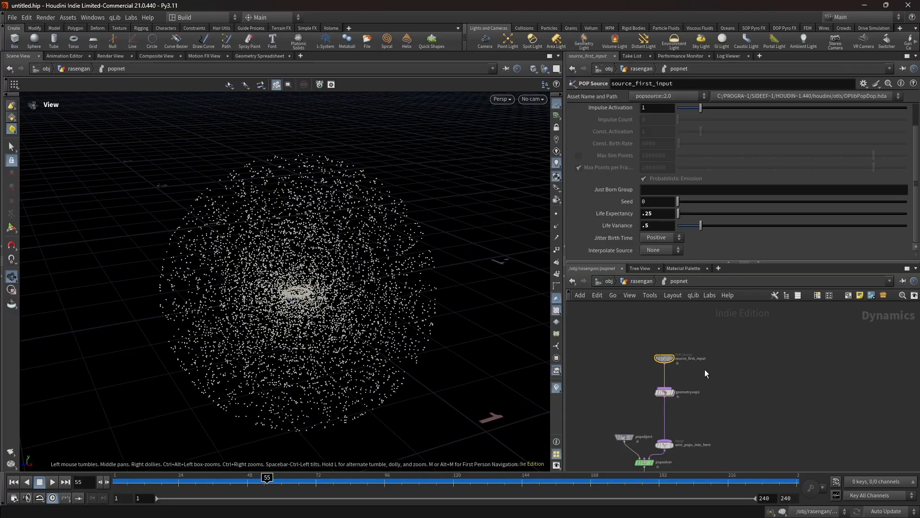
pyautogui.scroll(3, 606, 151)
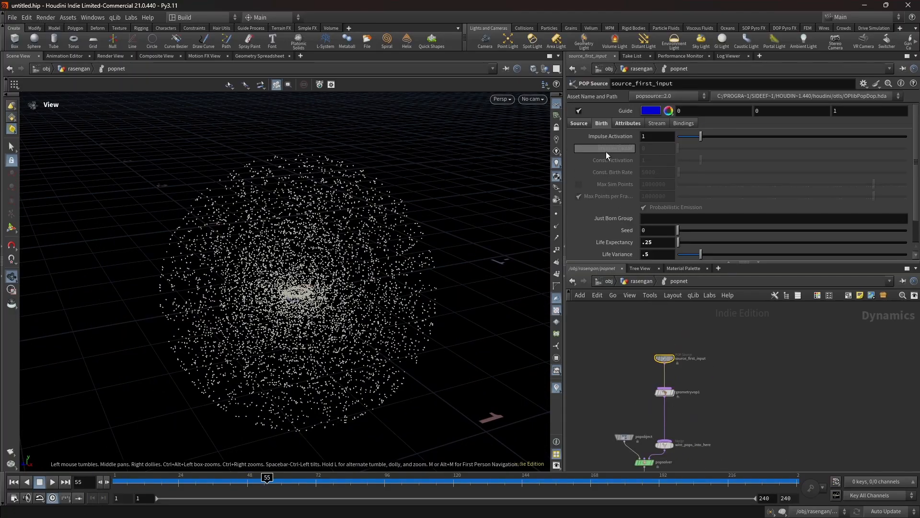
pyautogui.click(629, 121)
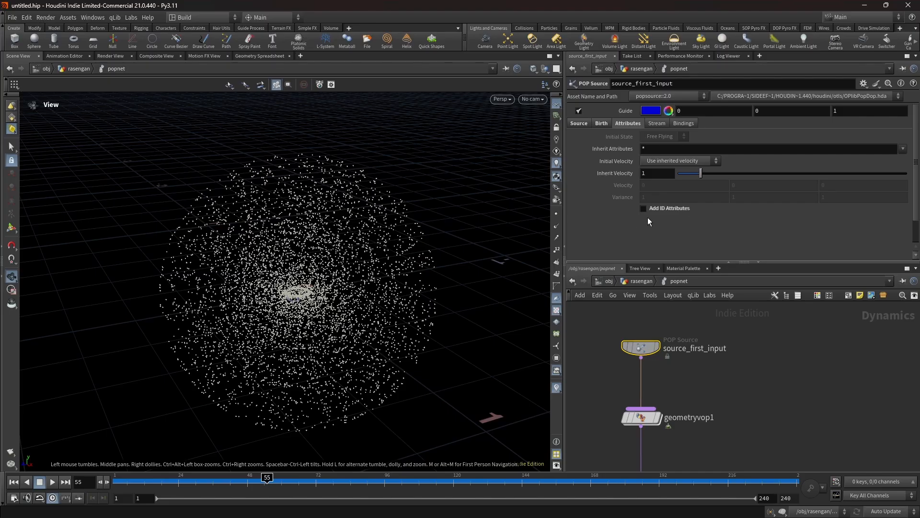
pyautogui.press('u')
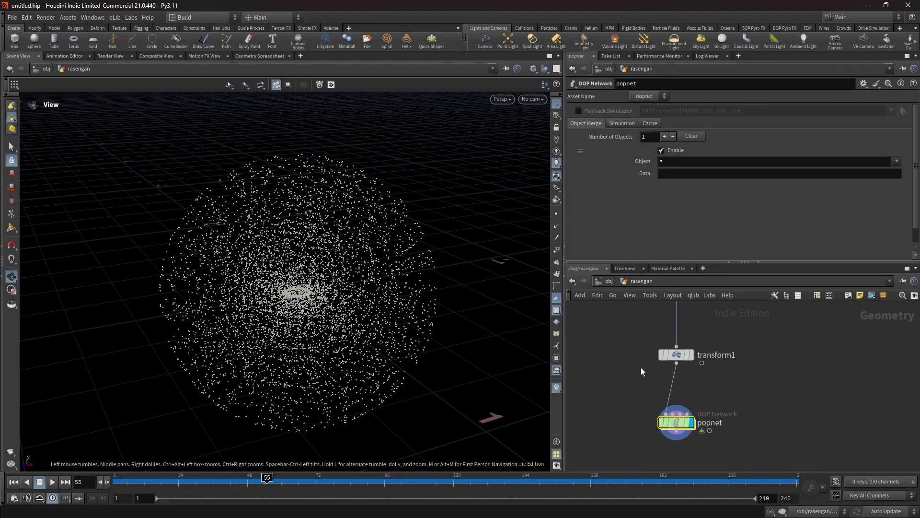
pyautogui.press('Tab')
pyautogui.write('a')
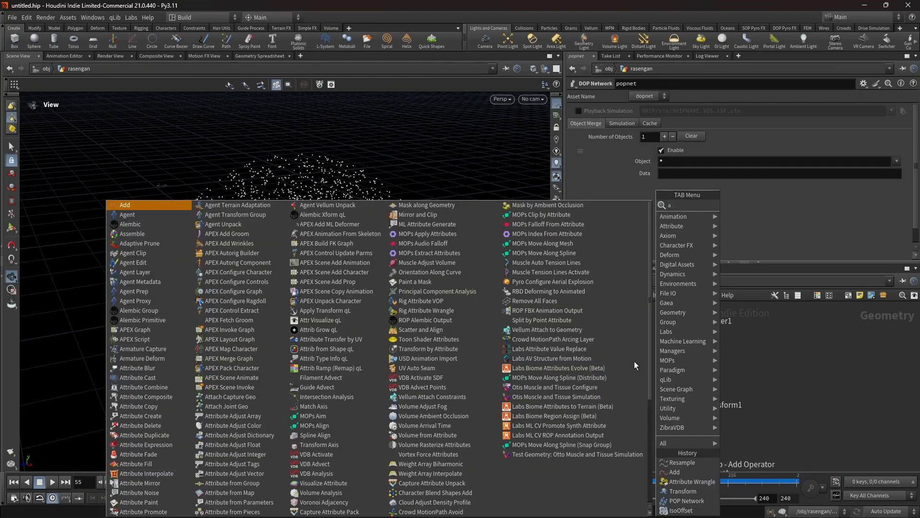
pyautogui.write('ttr w')
pyautogui.press('Return')
pyautogui.click(682, 357)
pyautogui.click(620, 181)
pyautogui.write('i@id = @ptnum;')
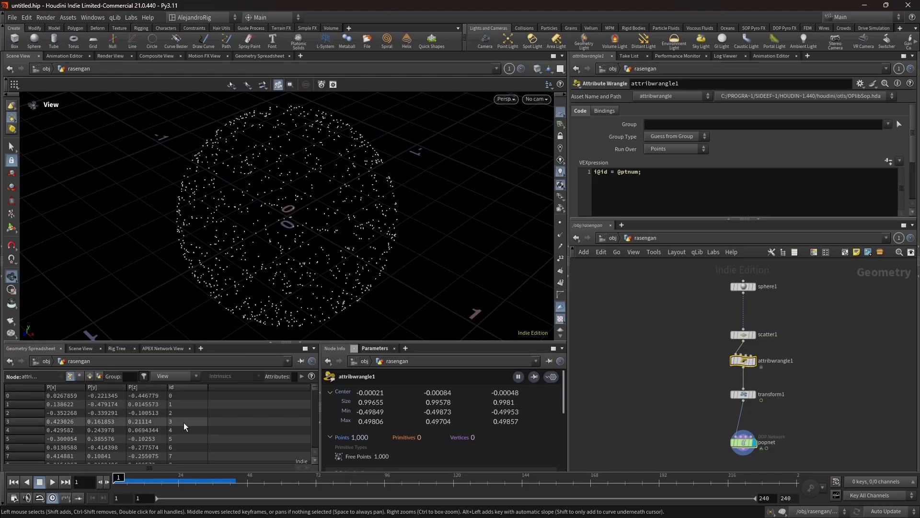
pyautogui.click(183, 388)
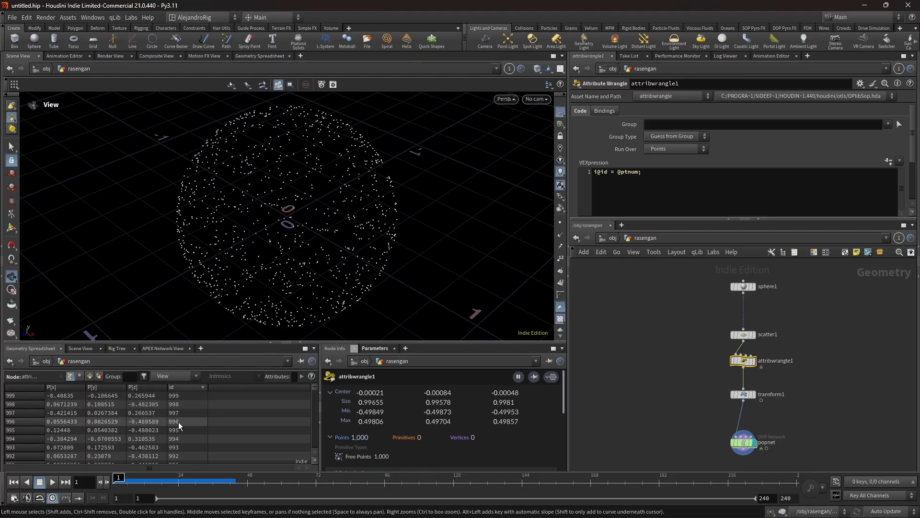
pyautogui.click(193, 387)
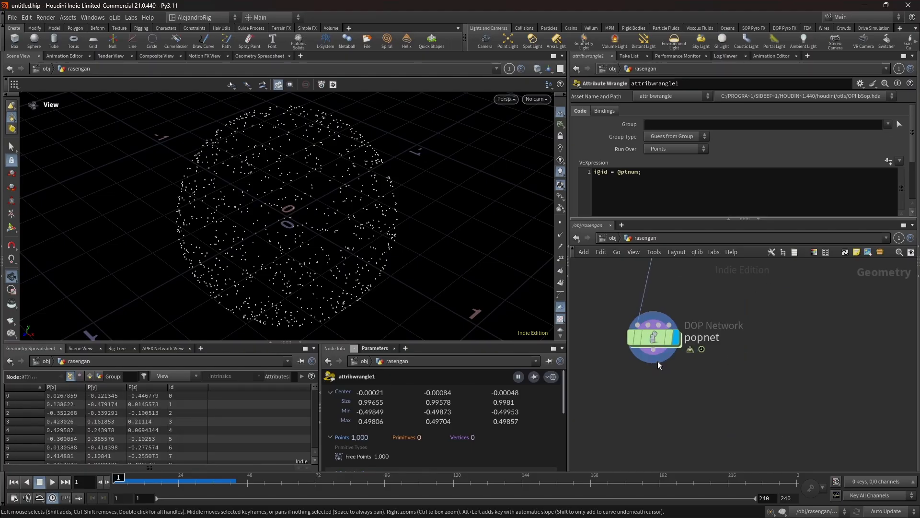
# - Append an Add node after popnet and have it build polygons by group, using By Attribute with the attribute name id
pyautogui.moveTo(658, 361)
pyautogui.mouseDown(button='middle')
pyautogui.moveTo(655, 386)
pyautogui.moveTo(654, 368)
pyautogui.mouseUp(button='middle')
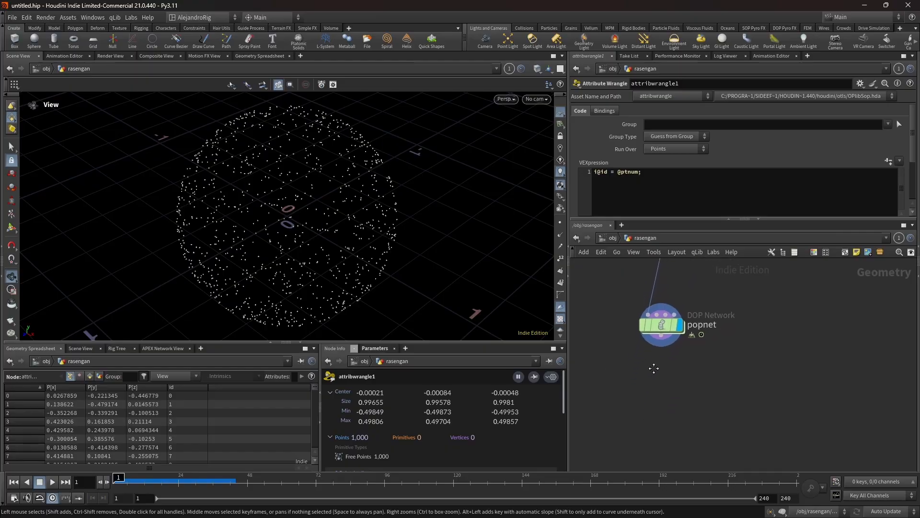
pyautogui.press('Tab')
pyautogui.write('add')
pyautogui.press('Return')
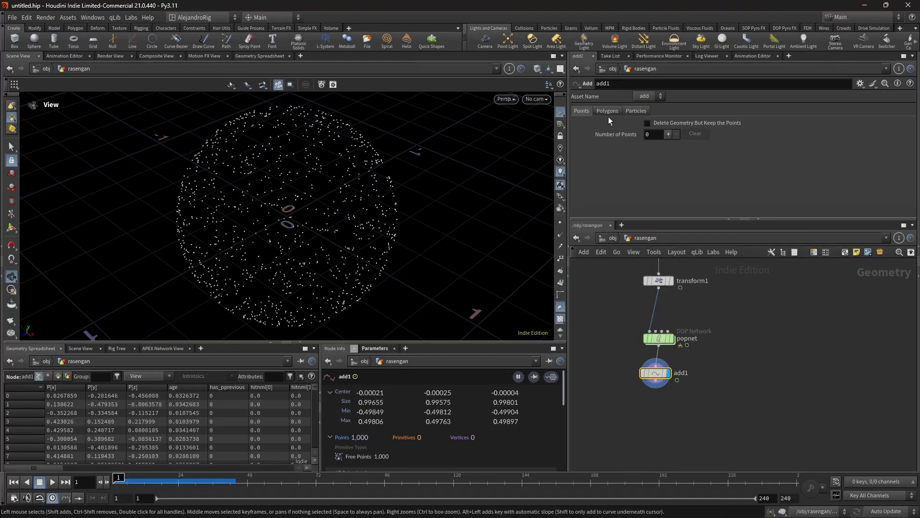
pyautogui.click(608, 110)
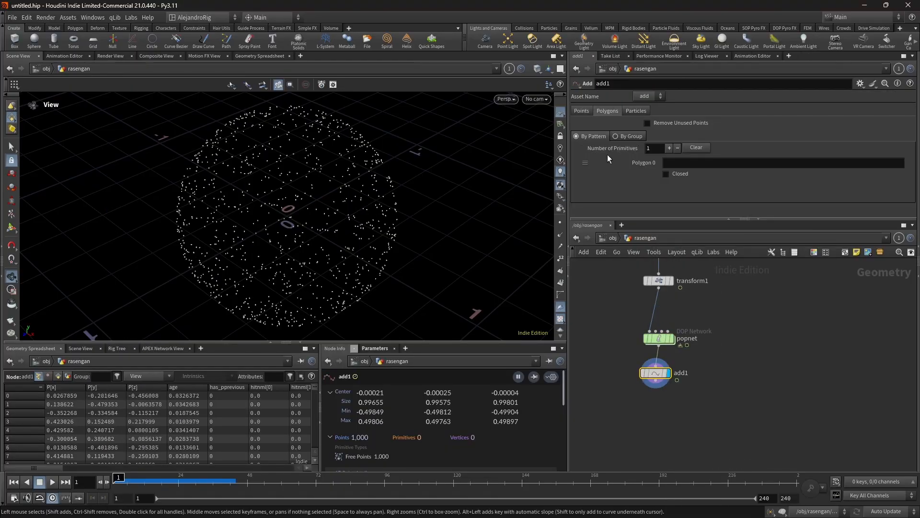
pyautogui.click(628, 136)
pyautogui.click(672, 186)
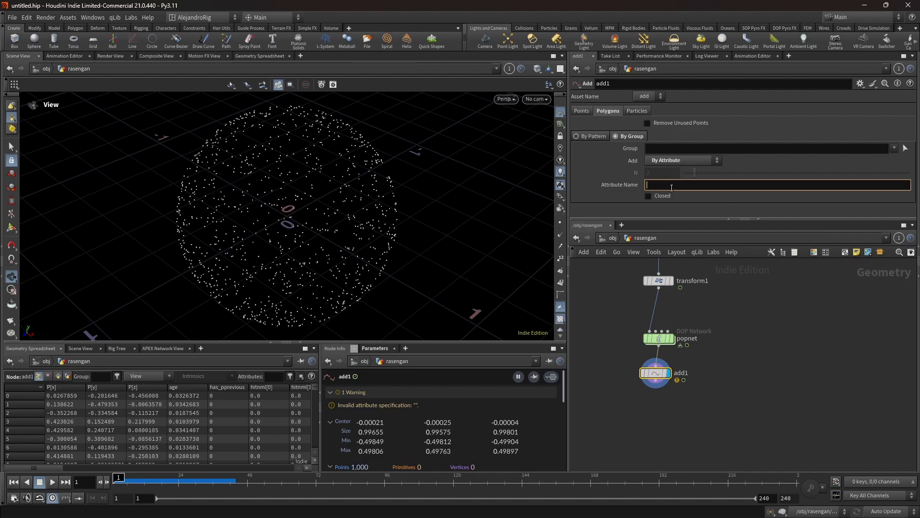
pyautogui.press('Return')
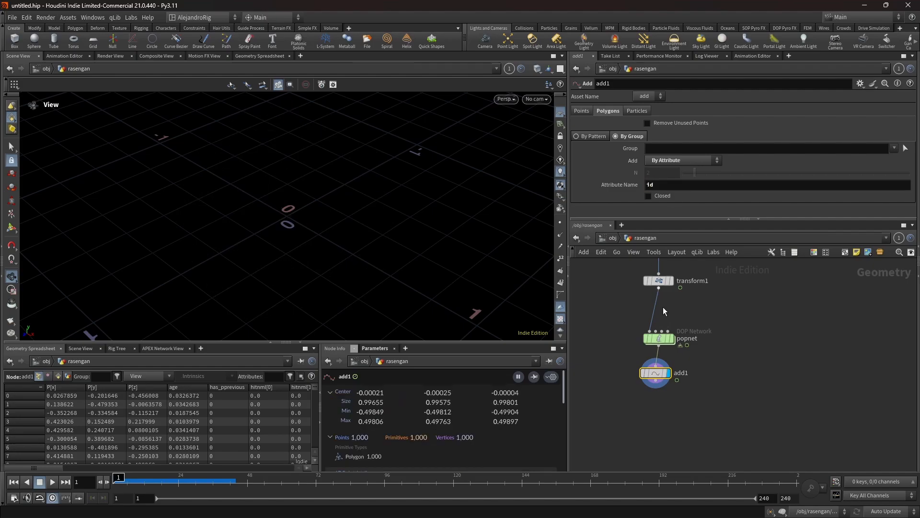
# - Scrub the timeline to frame 36 and examine the generated particle trails from several angles
pyautogui.moveTo(392, 259); pyautogui.dragTo(358, 272)
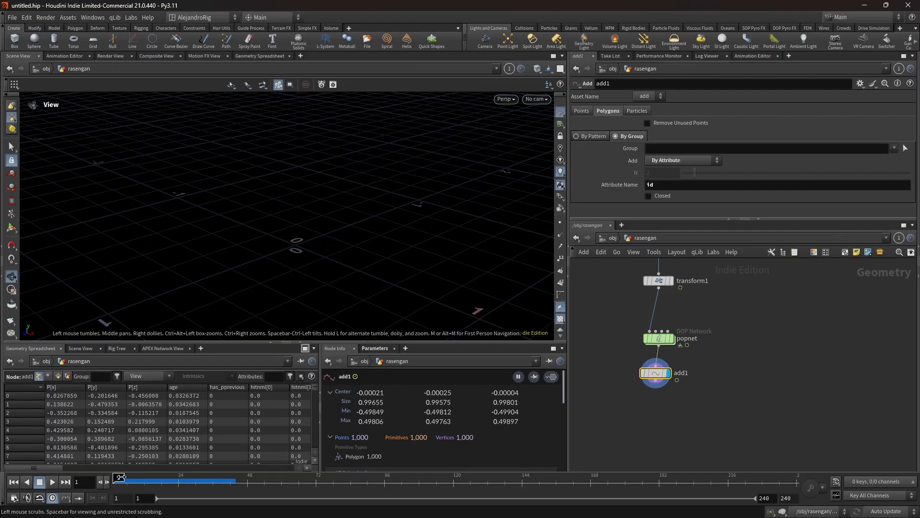
pyautogui.moveTo(121, 476); pyautogui.dragTo(215, 469)
pyautogui.moveTo(336, 268); pyautogui.dragTo(453, 227)
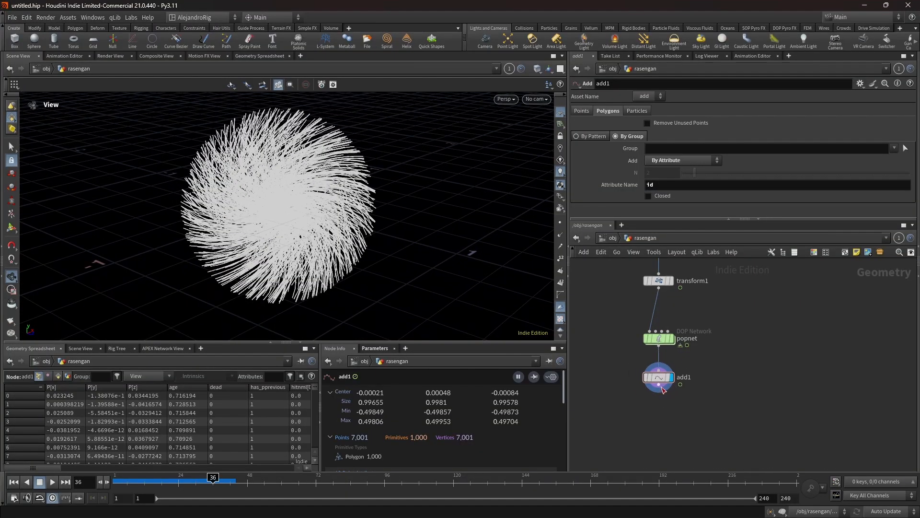
# - Append a Resample node after add1 with a maximum segment length of 0.01, treating polygons as Subdivision Curves
pyautogui.press('Tab')
pyautogui.write('resa')
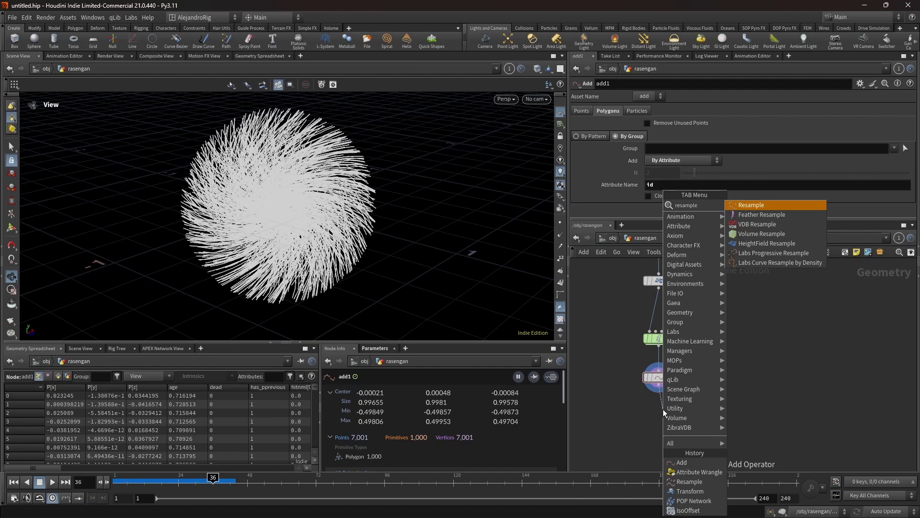
pyautogui.press('Return')
pyautogui.press('Return')
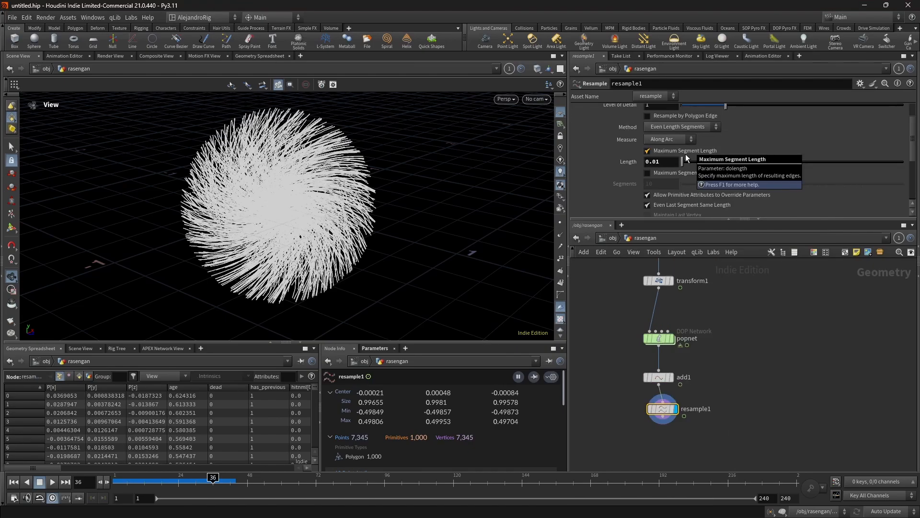
pyautogui.scroll(-3, 617, 174)
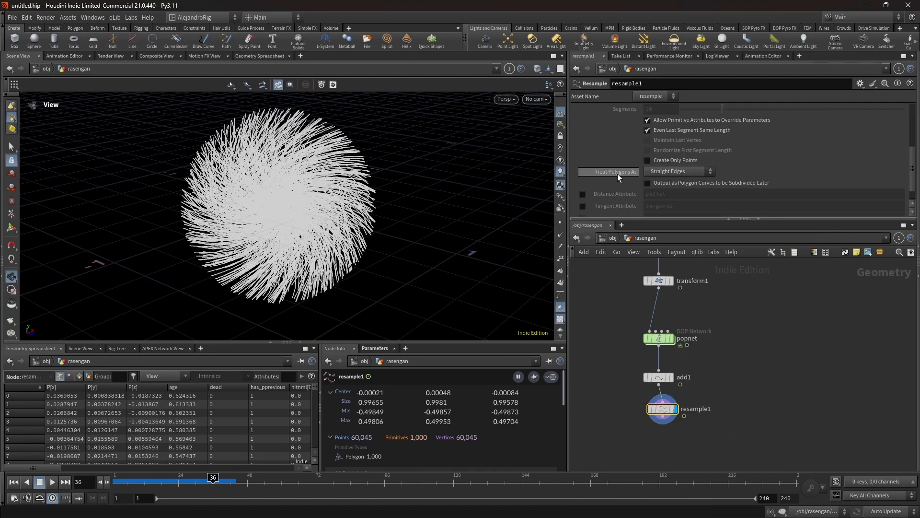
pyautogui.click(671, 171)
pyautogui.click(688, 188)
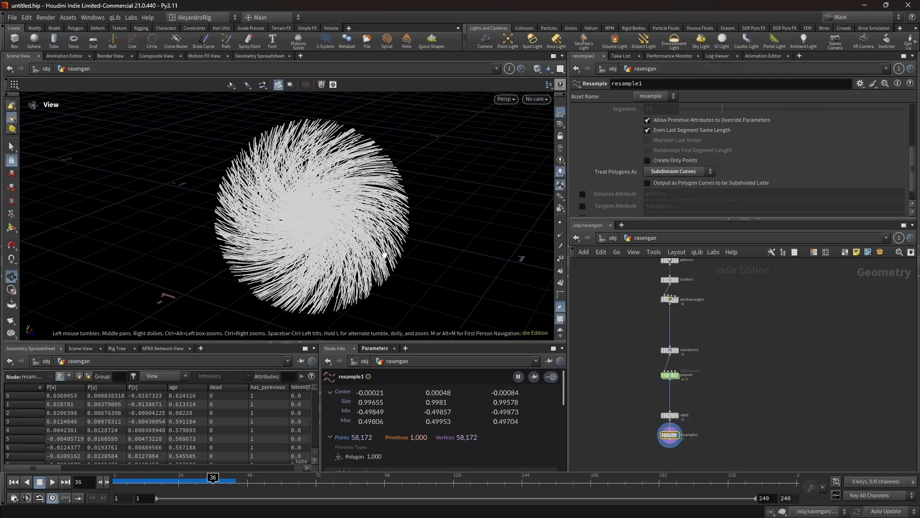
# - Set scatter1's Force Total Count to 500 and scrub the timeline to check the particle trails
pyautogui.moveTo(384, 256); pyautogui.dragTo(359, 211)
pyautogui.moveTo(272, 152); pyautogui.dragTo(191, 173)
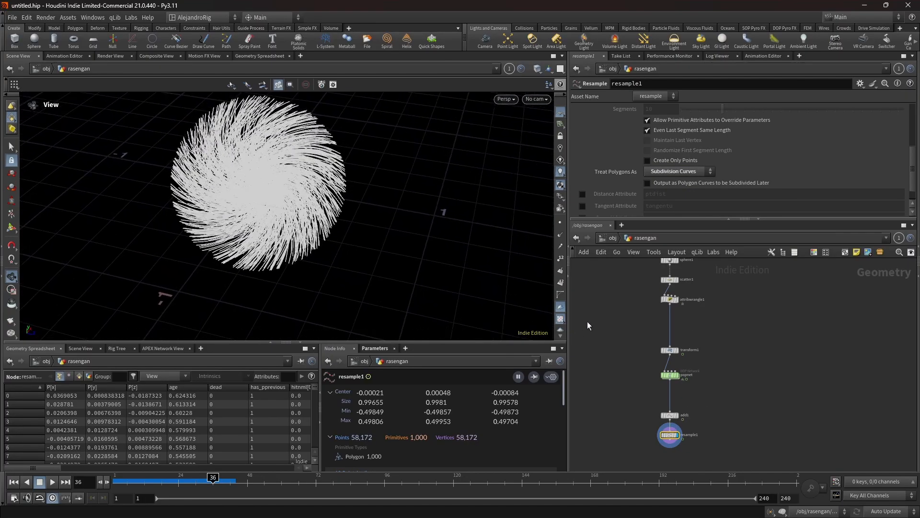
pyautogui.moveTo(634, 294); pyautogui.dragTo(656, 352, button='middle')
pyautogui.scroll(5, 680, 354)
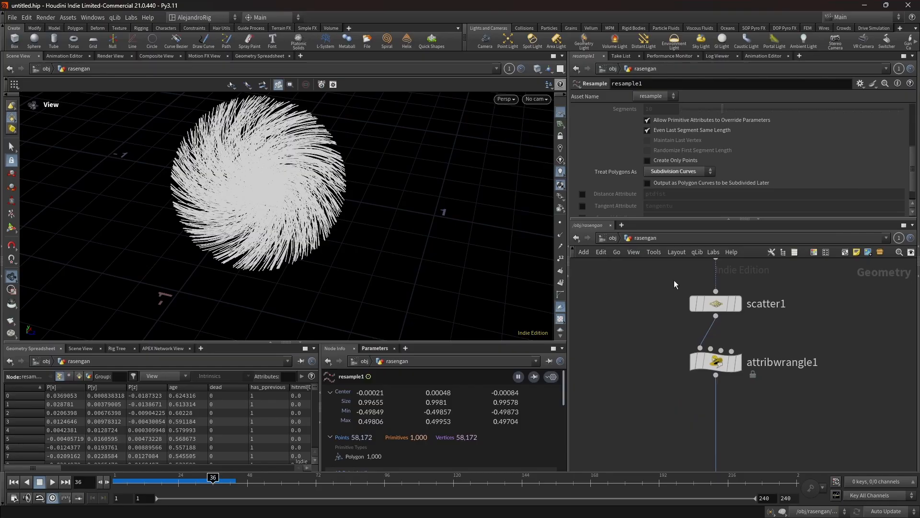
pyautogui.click(716, 304)
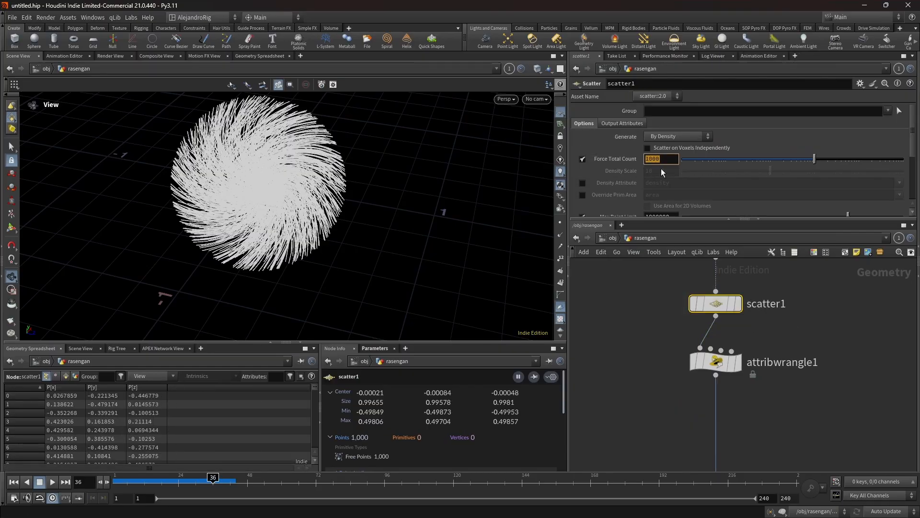
pyautogui.write('500')
pyautogui.press('Return')
pyautogui.click(138, 487)
pyautogui.moveTo(139, 487); pyautogui.dragTo(133, 486)
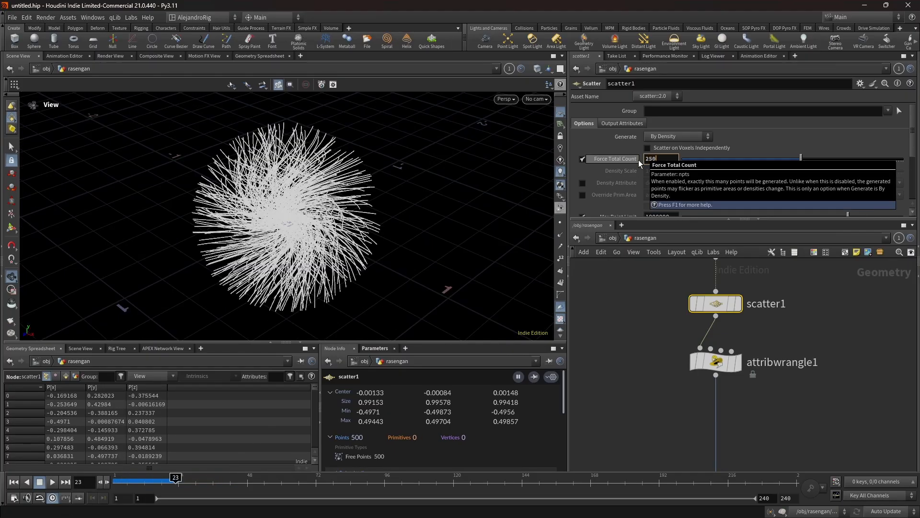
pyautogui.press('Return')
pyautogui.moveTo(136, 481); pyautogui.dragTo(171, 464)
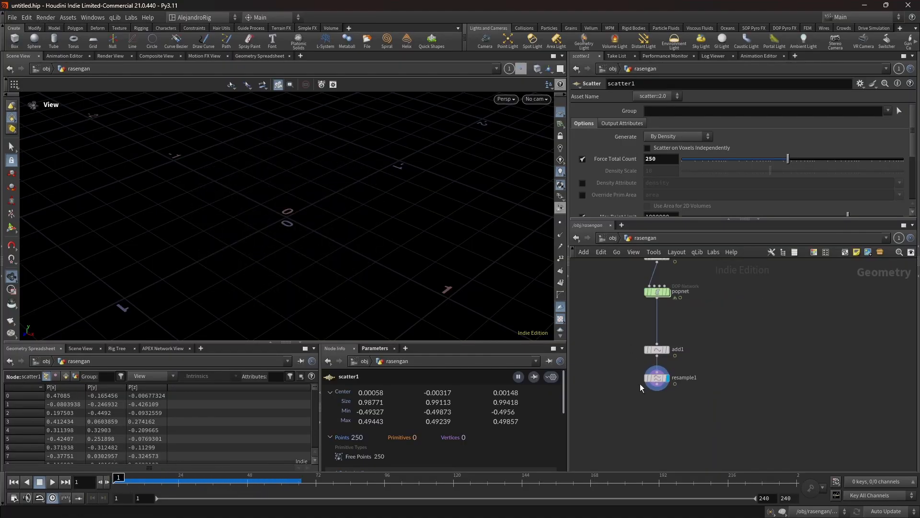
# - Enable the Curve U Attribute (curveu) and Curve Number Attribute (curvenum) outputs on resample1
pyautogui.moveTo(628, 367); pyautogui.dragTo(693, 393)
pyautogui.scroll(-3, 620, 206)
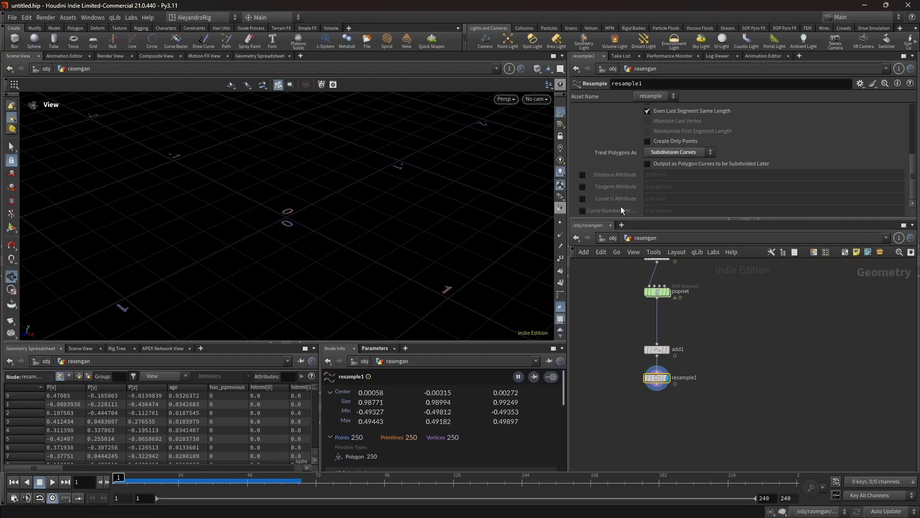
pyautogui.click(583, 211)
pyautogui.click(583, 199)
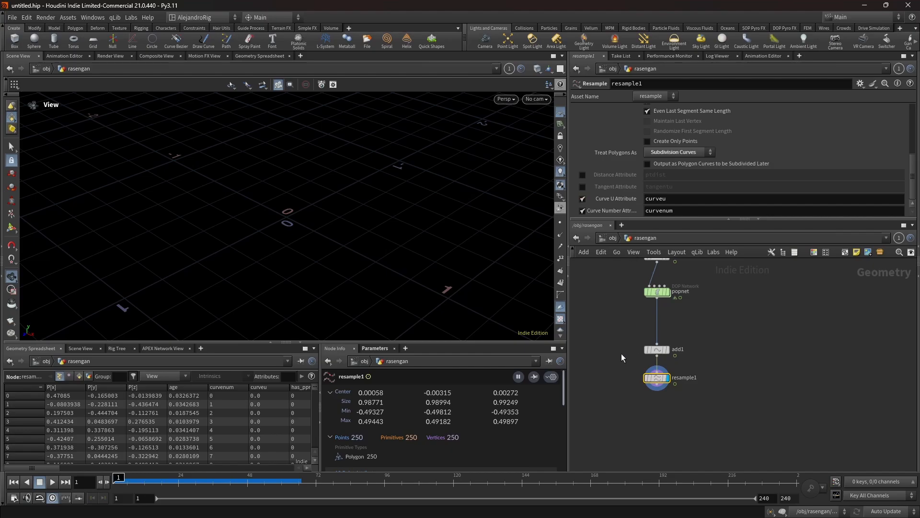
# - Insert an Attribute Delete node between popnet and add1, deleting non-selected attributes and keeping only the point attribute id
pyautogui.scroll(3, 672, 308)
pyautogui.moveTo(672, 308); pyautogui.dragTo(654, 349, button='middle')
pyautogui.press('Tab')
pyautogui.write('a')
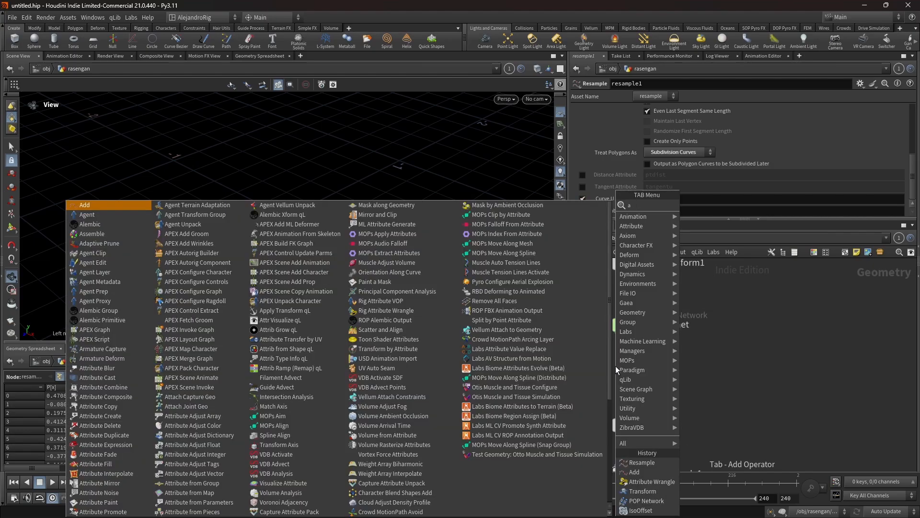
pyautogui.write('ttrand')
pyautogui.press('Return')
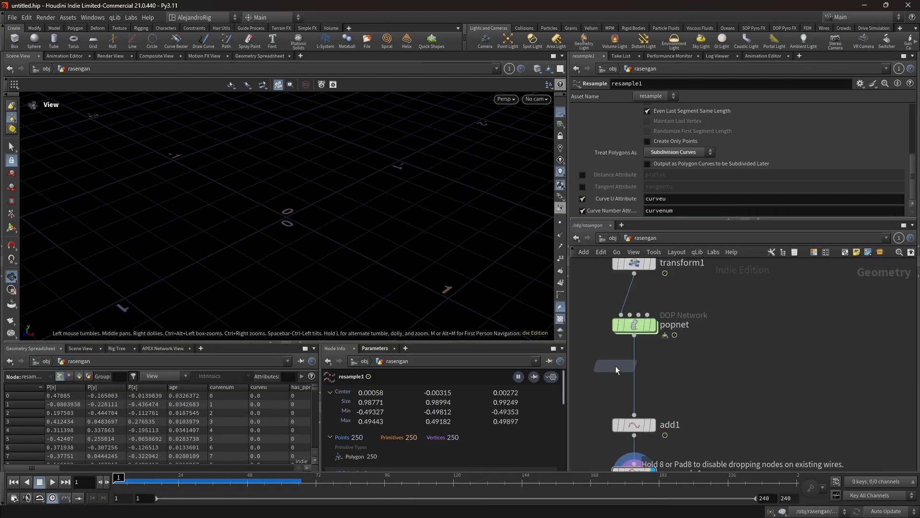
pyautogui.click(634, 378)
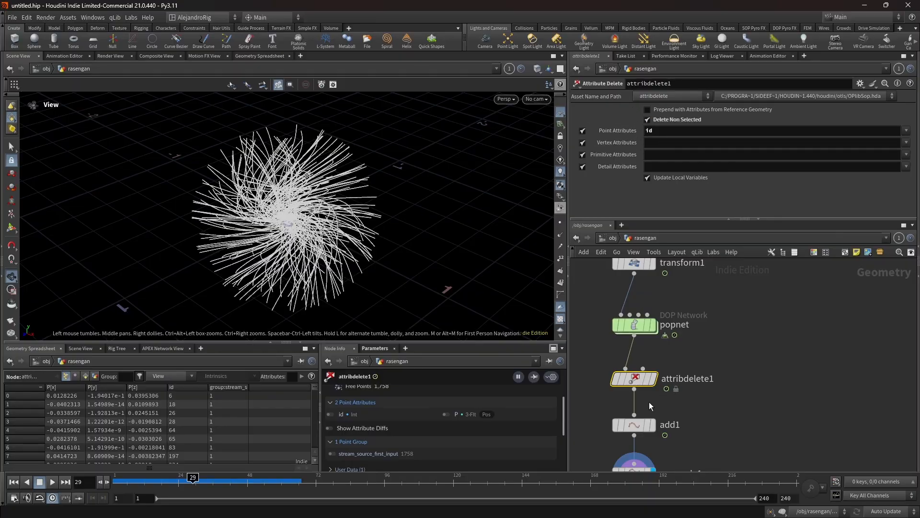
pyautogui.middleClick(644, 379)
# - Append an Attribute VOP node after resample1 and open its VEX network
pyautogui.moveTo(699, 394); pyautogui.dragTo(701, 313, button='middle')
pyautogui.moveTo(650, 383); pyautogui.dragTo(648, 336, button='middle')
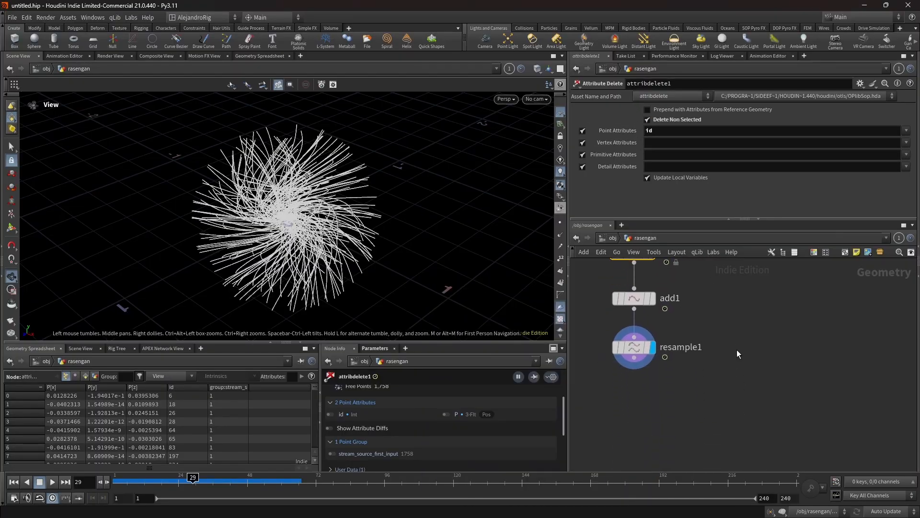
pyautogui.click(634, 346)
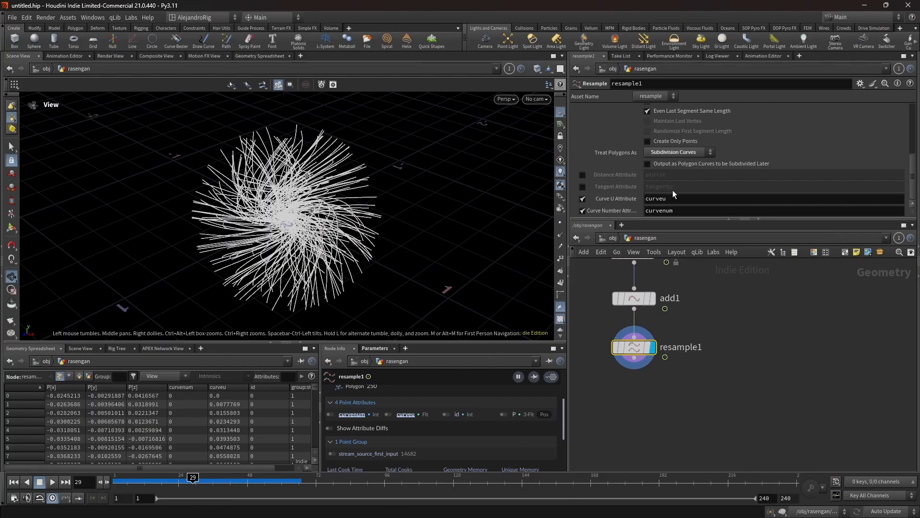
pyautogui.click(634, 358)
pyautogui.click(632, 389)
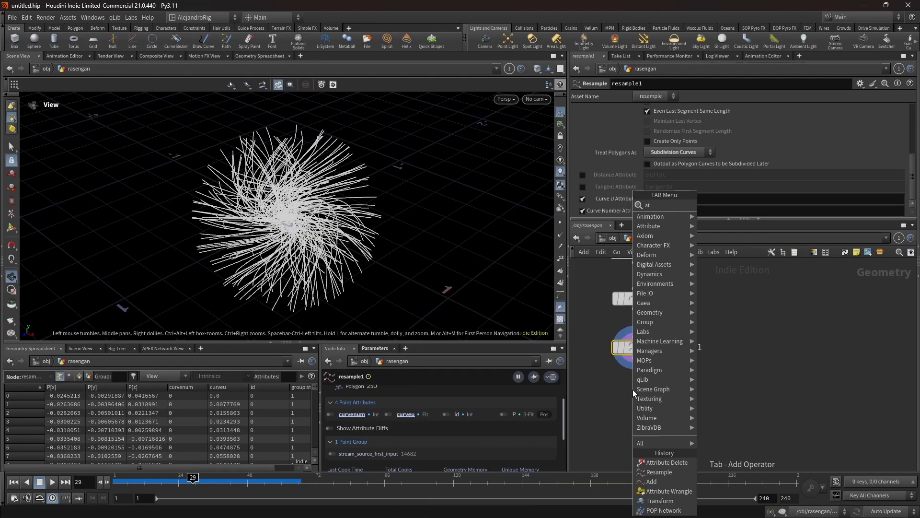
pyautogui.write('attrvop')
pyautogui.press('Return')
pyautogui.click(636, 409)
pyautogui.doubleClick(636, 409)
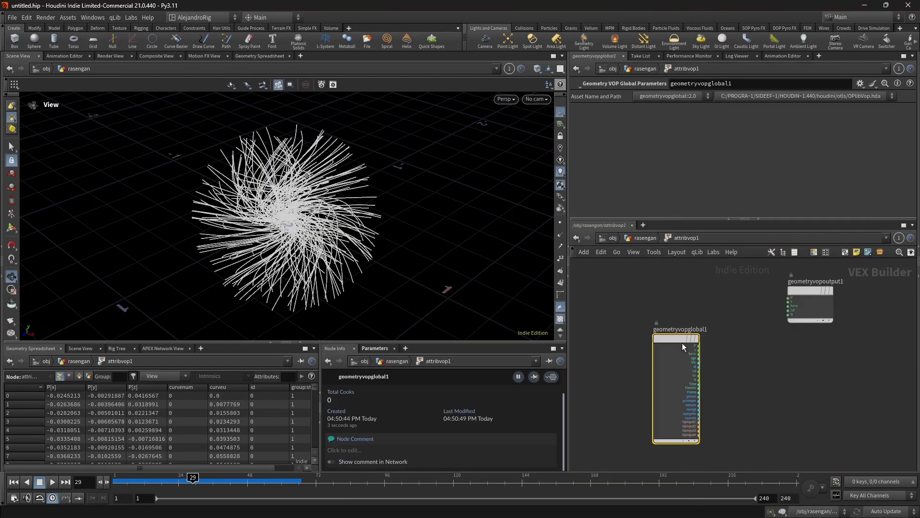
# - Add a Bind node above the geometry globals and set its attribute name to curveu
pyautogui.moveTo(682, 343); pyautogui.dragTo(629, 324)
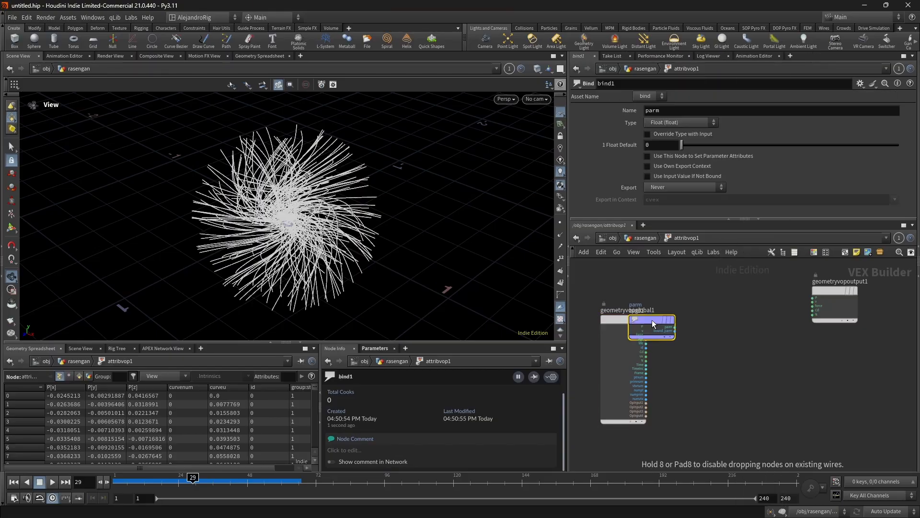
pyautogui.click(662, 285)
pyautogui.doubleClick(673, 111)
pyautogui.write('curveu')
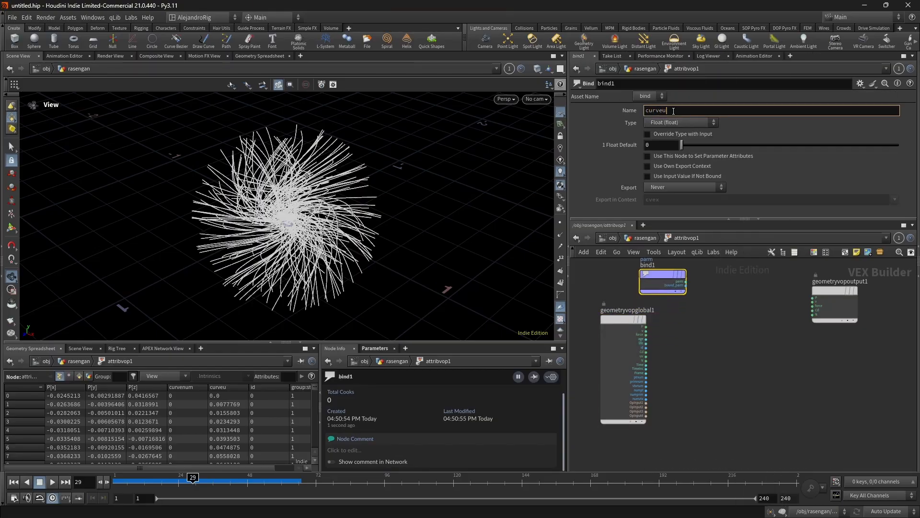
pyautogui.press('Return')
# - Add a Ramp Parameter node, feed it the curveu value and connect its ramp output to the geometry output's Cd
pyautogui.moveTo(827, 298); pyautogui.dragTo(738, 323, button='middle')
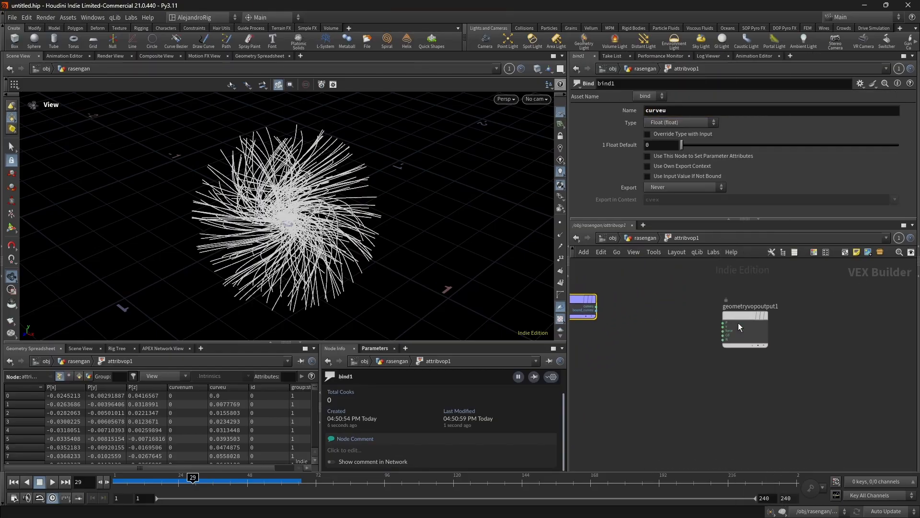
pyautogui.moveTo(738, 323); pyautogui.dragTo(819, 313)
pyautogui.press('Tab')
pyautogui.write('ramp')
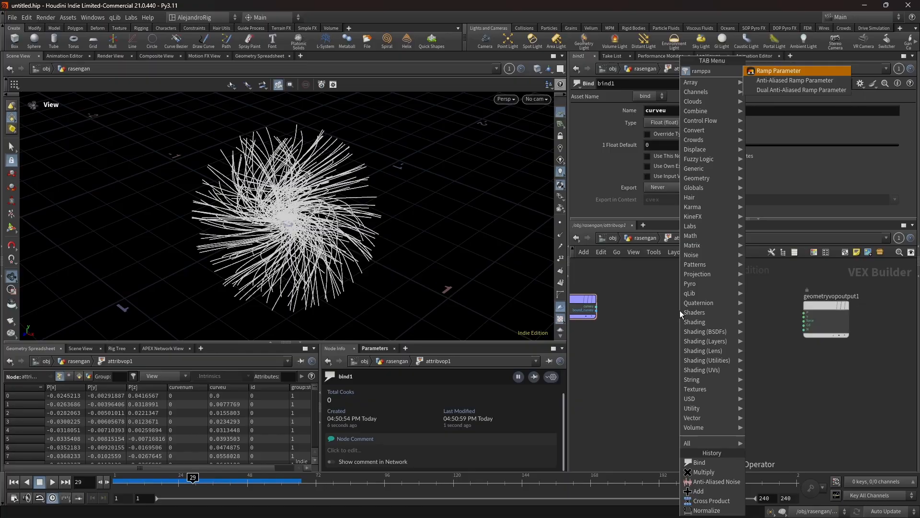
pyautogui.press('Return')
pyautogui.click(679, 309)
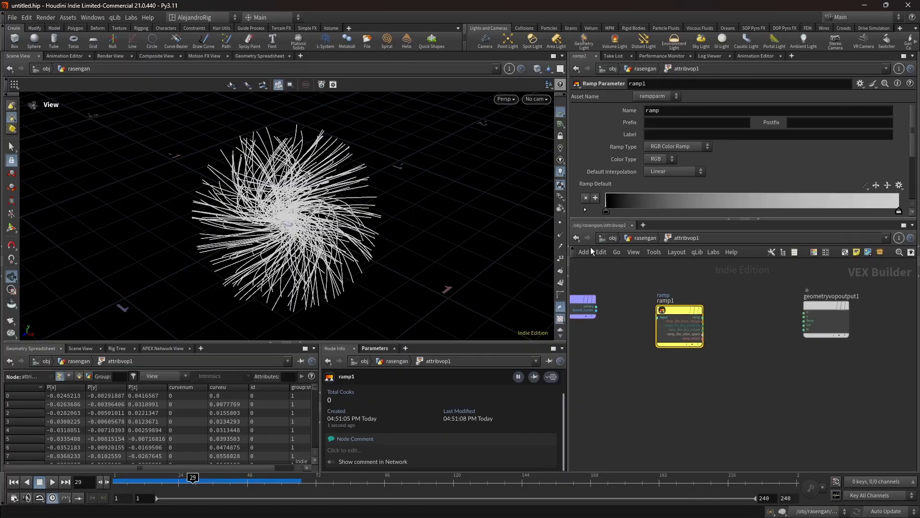
pyautogui.click(597, 307)
pyautogui.click(657, 316)
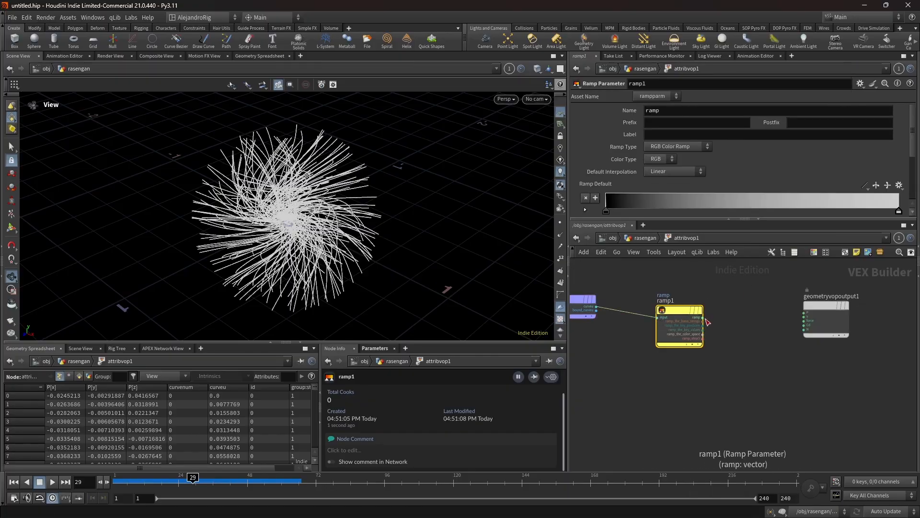
pyautogui.click(702, 317)
pyautogui.click(804, 324)
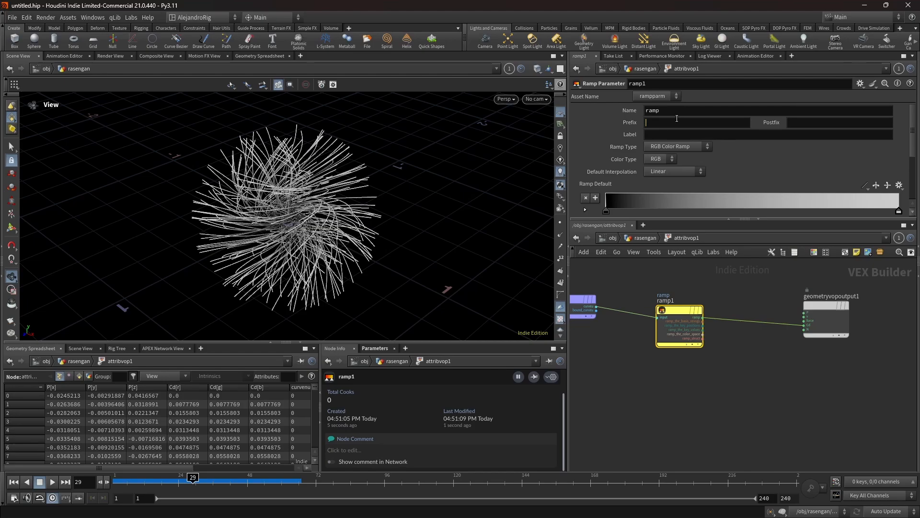
# - Return to attribvop1, reverse its ramp so white comes first, and set the end point's color to blue
pyautogui.press('u')
pyautogui.click(875, 135)
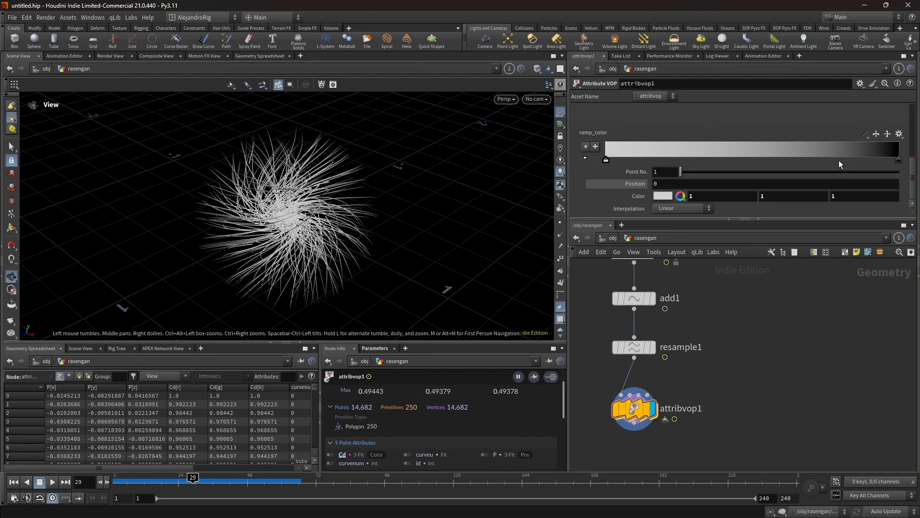
pyautogui.click(900, 161)
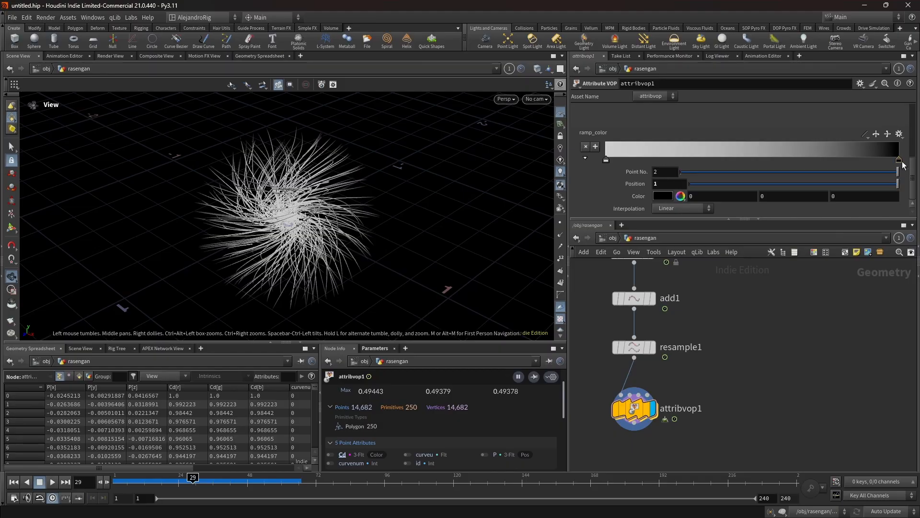
pyautogui.click(660, 196)
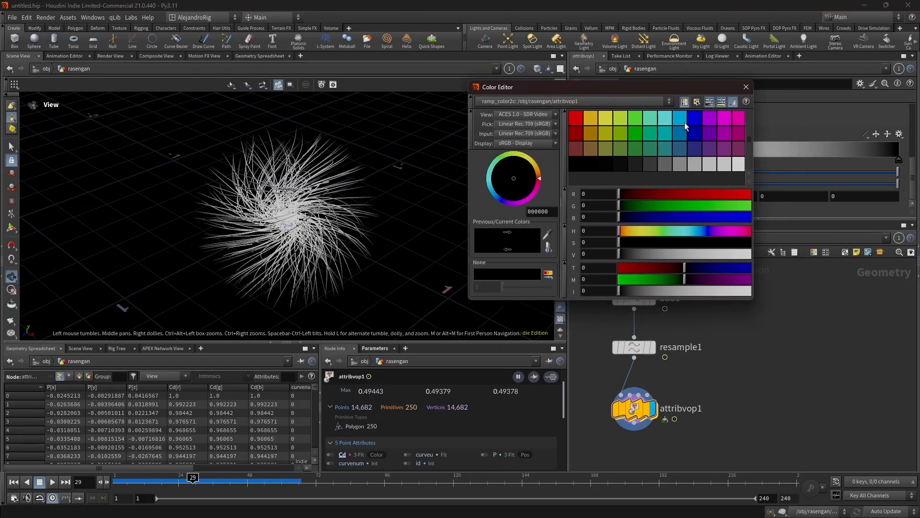
pyautogui.click(694, 119)
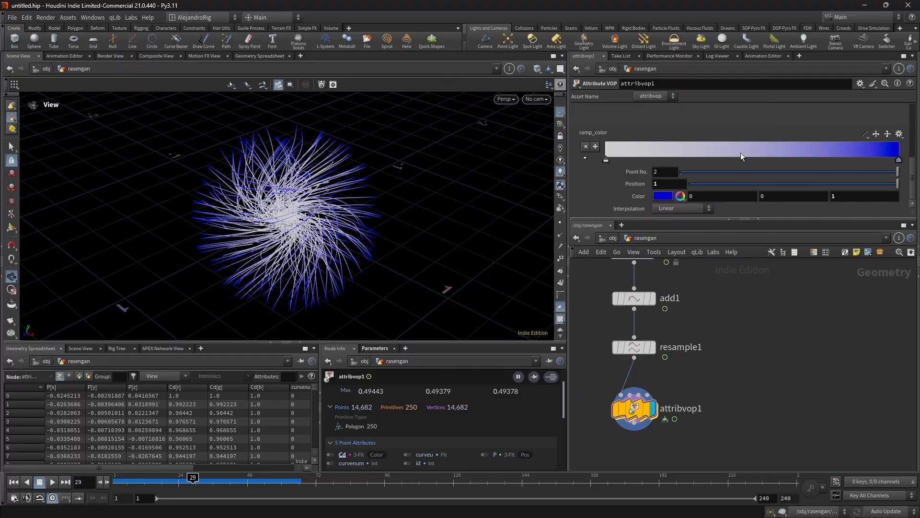
# - Add a cyan ramp point at position 0.5 and inspect the colored curves at frame 10
pyautogui.click(740, 152)
pyautogui.doubleClick(684, 184)
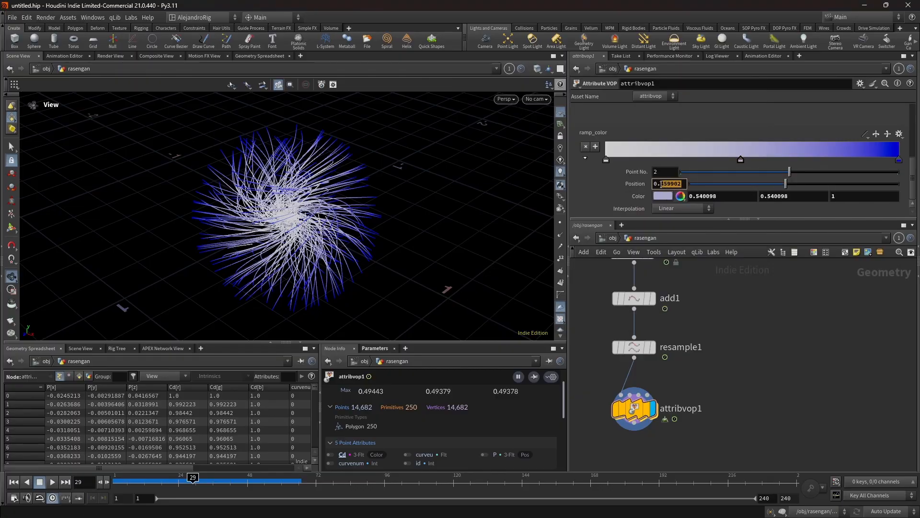
pyautogui.write('0.5')
pyautogui.press('Return')
pyautogui.click(662, 196)
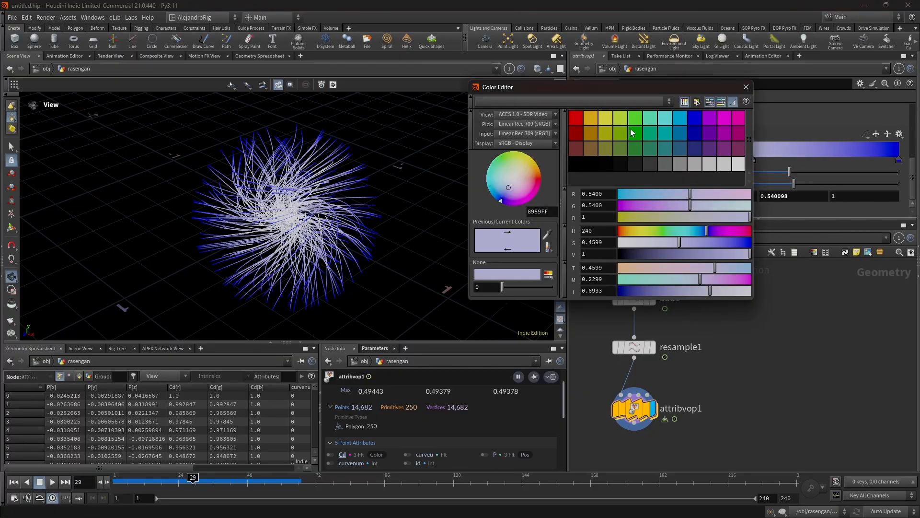
pyautogui.click(665, 117)
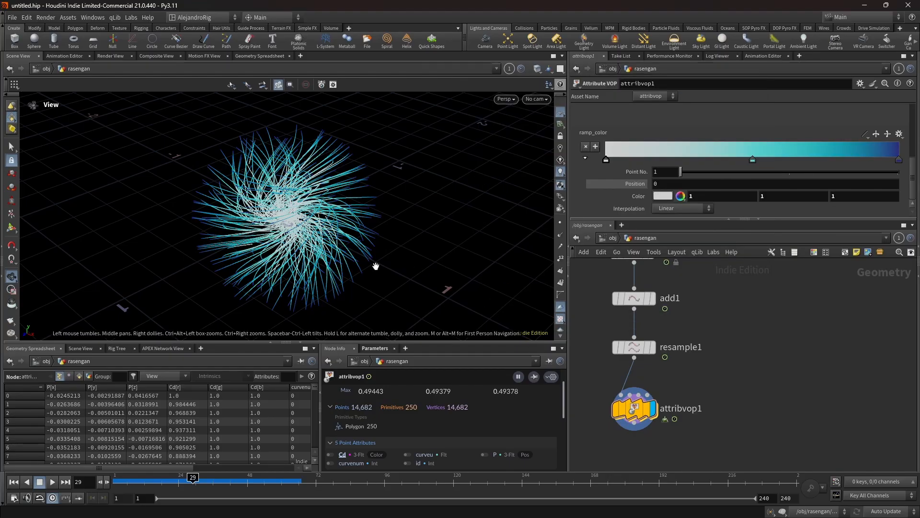
pyautogui.moveTo(351, 219); pyautogui.dragTo(370, 191)
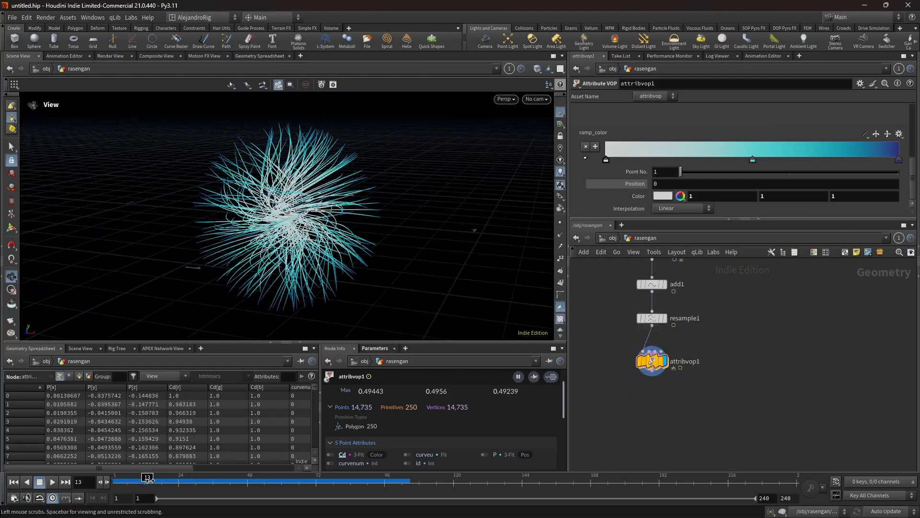
pyautogui.moveTo(146, 477)
pyautogui.mouseDown()
pyautogui.moveTo(168, 478)
pyautogui.moveTo(101, 478)
pyautogui.moveTo(180, 479)
pyautogui.moveTo(115, 479)
pyautogui.moveTo(151, 481)
pyautogui.moveTo(138, 480)
pyautogui.mouseUp()
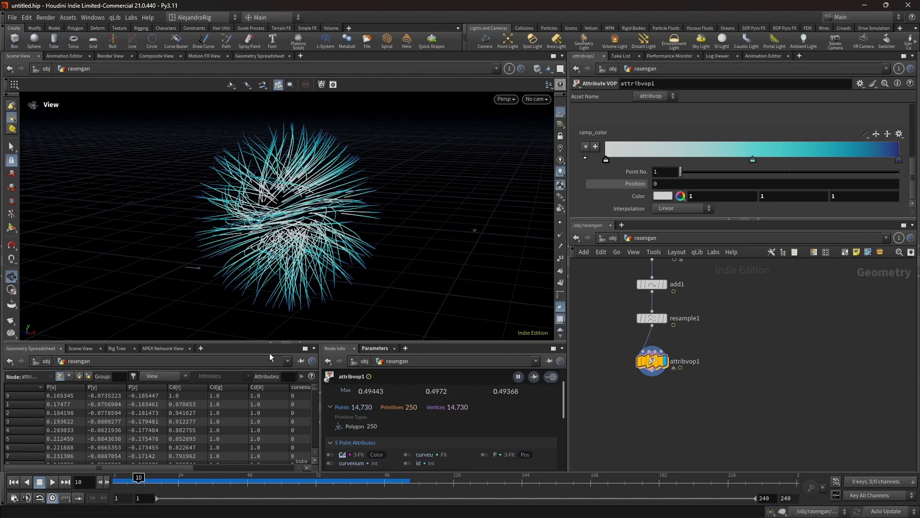
# - Paste the set_moment and set_anim wrangles below attribvop1, enlarge the parameter area and examine set_moment's VEX code
pyautogui.hotkey('ctrl', 'v')
pyautogui.moveTo(744, 219); pyautogui.dragTo(743, 292)
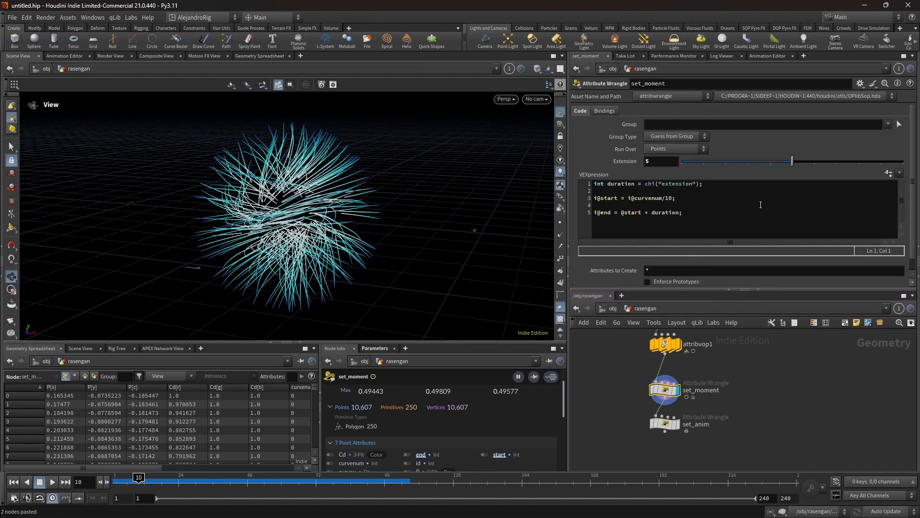
pyautogui.moveTo(690, 215); pyautogui.dragTo(587, 183)
pyautogui.click(683, 215)
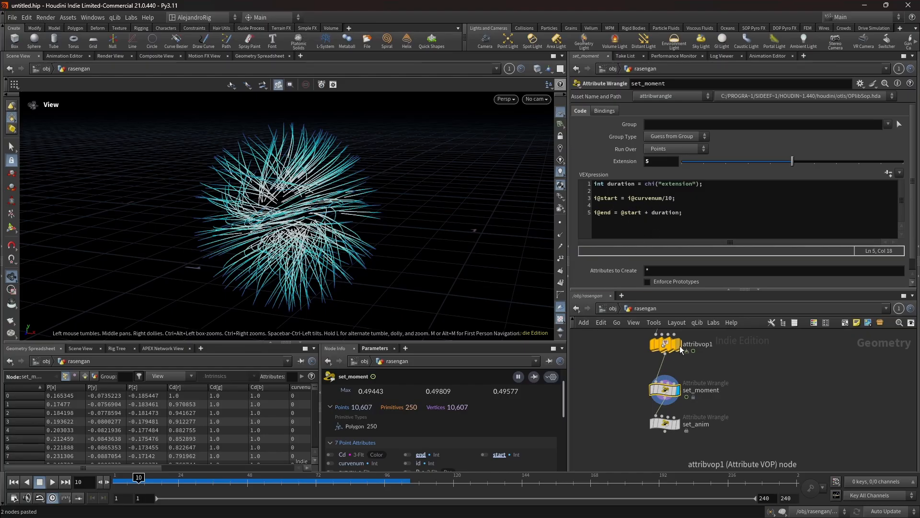
# - Display set_anim, compare its code and curves with set_moment, and scrub the timeline to frame 3
pyautogui.click(680, 428)
pyautogui.click(670, 423)
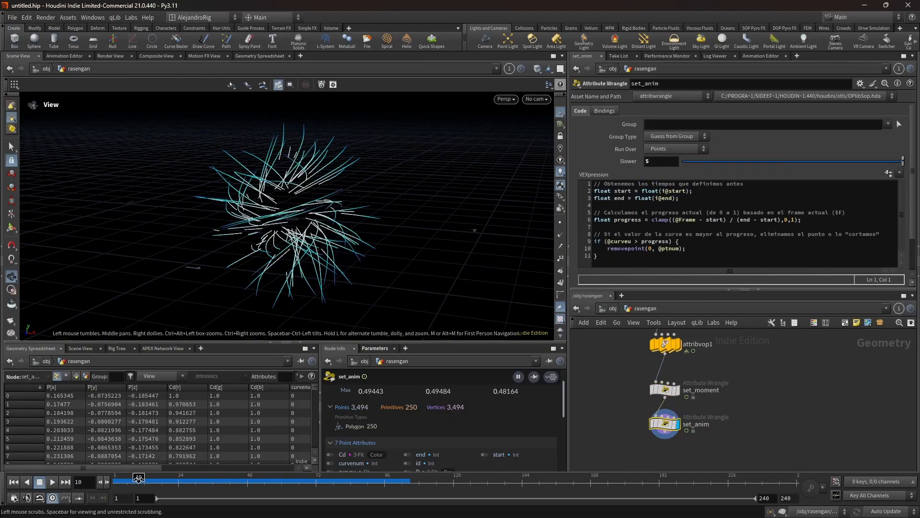
pyautogui.click(678, 392)
pyautogui.click(664, 390)
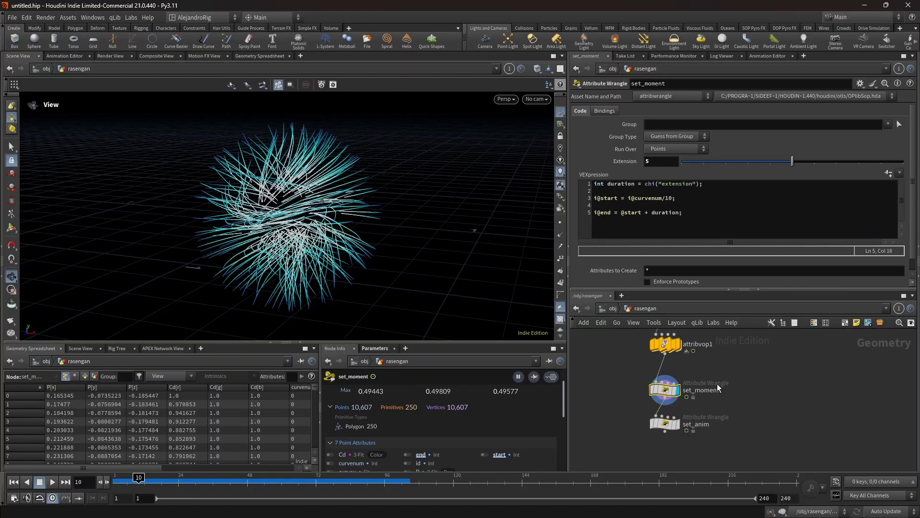
pyautogui.click(678, 425)
pyautogui.click(118, 477)
pyautogui.moveTo(118, 476)
pyautogui.mouseDown()
pyautogui.moveTo(179, 477)
pyautogui.moveTo(118, 477)
pyautogui.mouseUp()
# - Pull attribvop1 out from above set_moment and reconnect it after set_anim
pyautogui.moveTo(669, 347)
pyautogui.moveTo(669, 347); pyautogui.dragTo(642, 454)
pyautogui.moveTo(726, 435); pyautogui.dragTo(718, 370, button='middle')
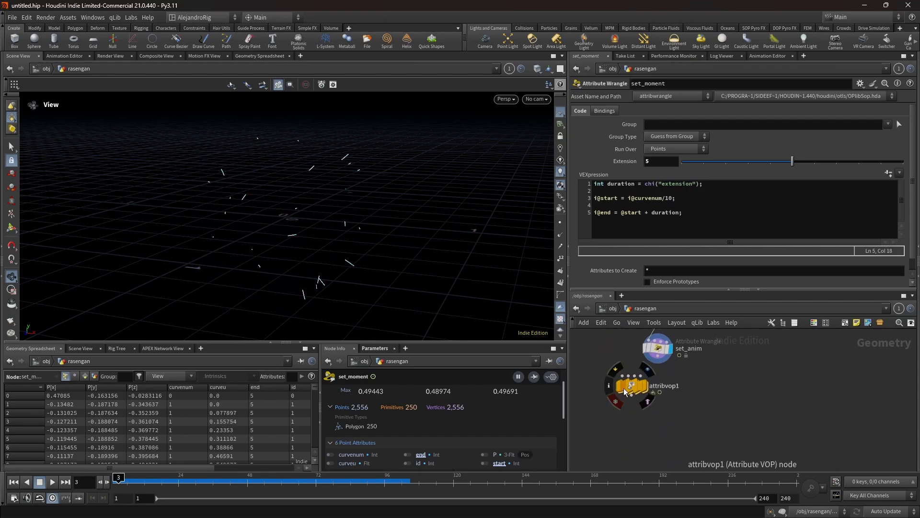
pyautogui.moveTo(623, 387); pyautogui.dragTo(669, 414)
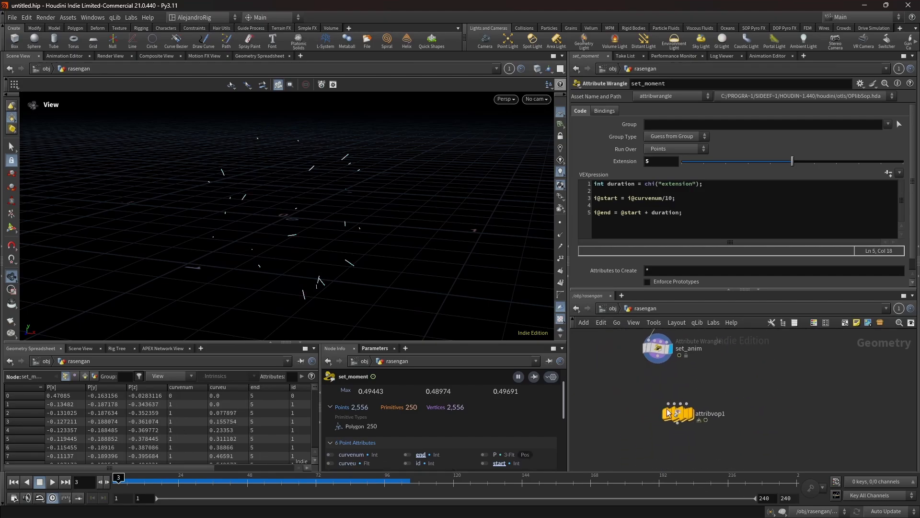
# - Display attribvop1 and scrub the timeline to check the animation of the colored curves
pyautogui.click(691, 414)
pyautogui.press('l')
pyautogui.moveTo(143, 476); pyautogui.dragTo(274, 477)
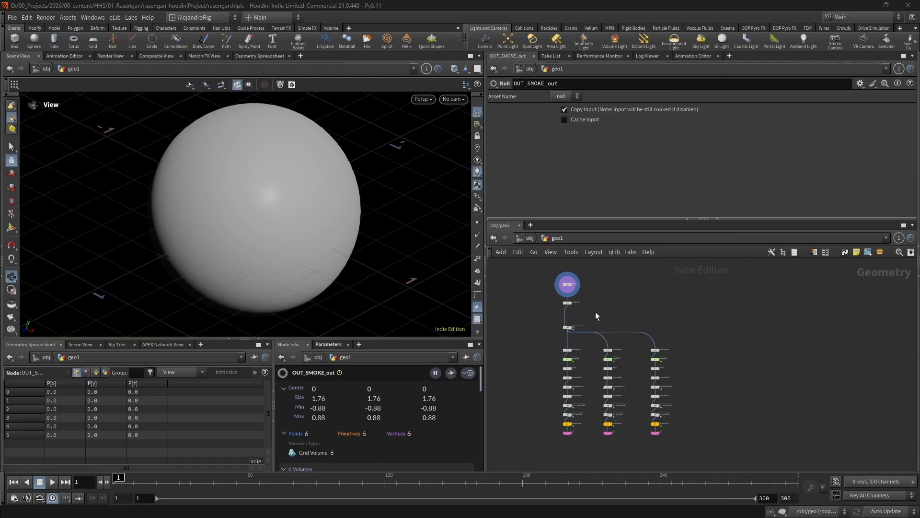
# - In rasengan.hiplc, display scatter1 and the ID1 wrangle in turn and read the wrangle's VEX code
pyautogui.scroll(10, 576, 302)
pyautogui.moveTo(576, 300); pyautogui.dragTo(660, 362, button='middle')
pyautogui.moveTo(628, 333); pyautogui.dragTo(636, 362, button='middle')
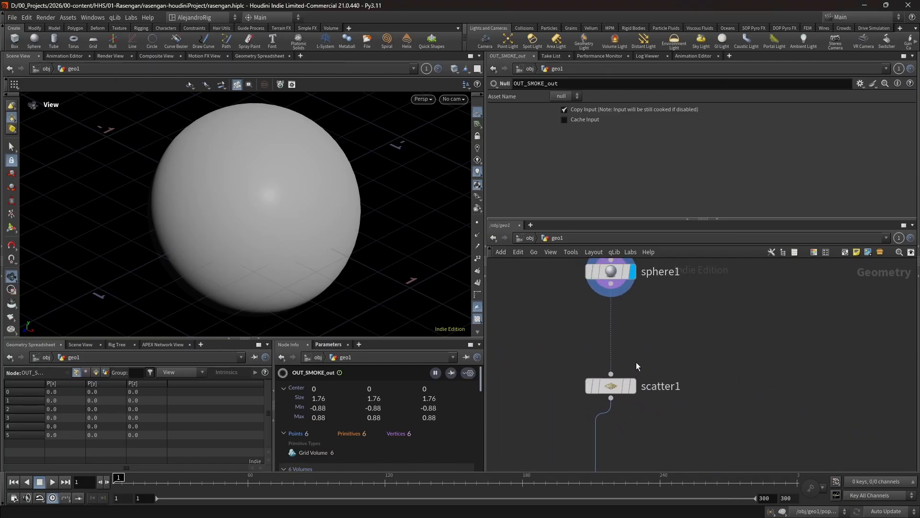
pyautogui.scroll(-1, 635, 365)
pyautogui.click(633, 385)
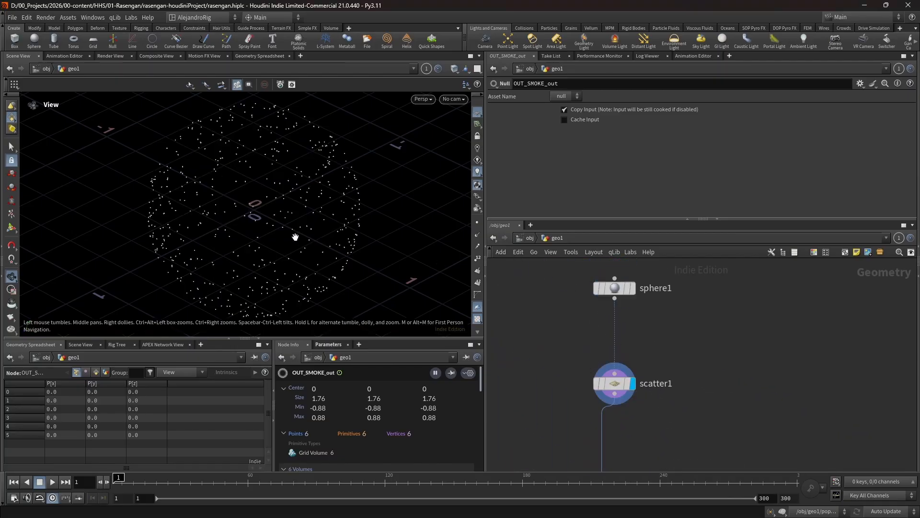
pyautogui.moveTo(695, 426); pyautogui.dragTo(673, 370, button='middle')
pyautogui.scroll(-2, 690, 410)
pyautogui.scroll(3, 669, 408)
pyautogui.click(615, 362)
pyautogui.moveTo(536, 329); pyautogui.dragTo(686, 384)
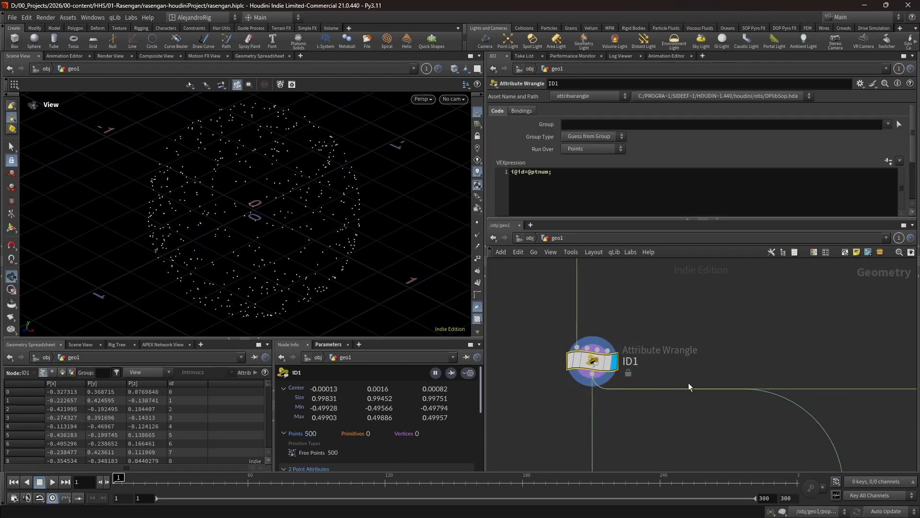
pyautogui.scroll(-3, 660, 407)
# - Examine the three branches below ID1 and compare the Rotate expressions of transform1, transform2 and transform3
pyautogui.moveTo(646, 449); pyautogui.dragTo(559, 345, button='middle')
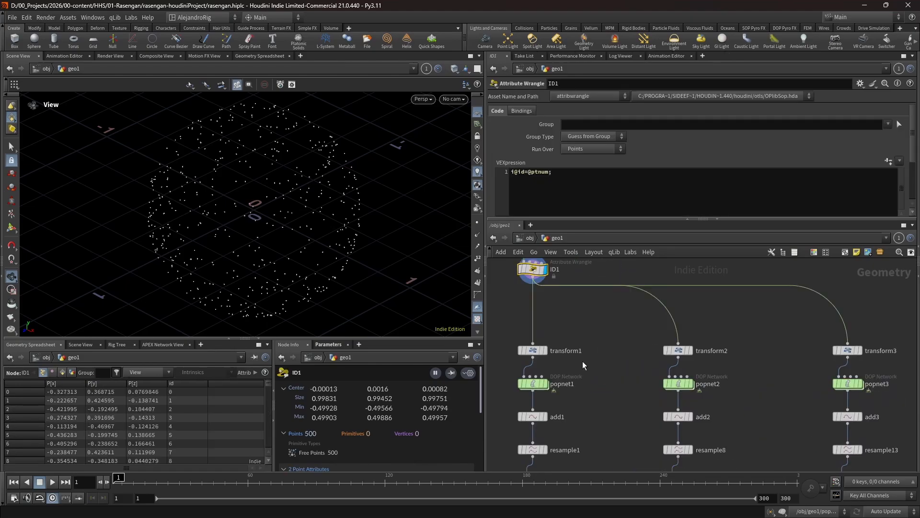
pyautogui.moveTo(549, 470); pyautogui.dragTo(620, 299)
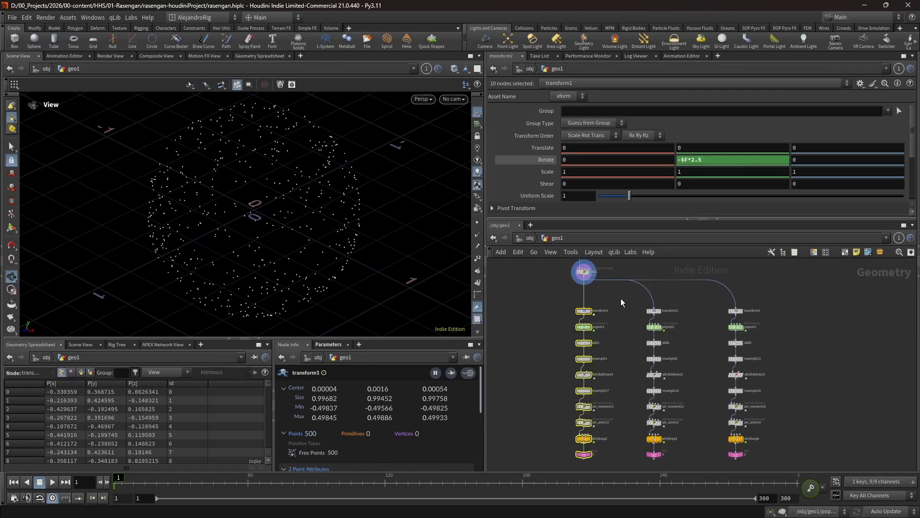
pyautogui.moveTo(522, 300); pyautogui.dragTo(790, 457)
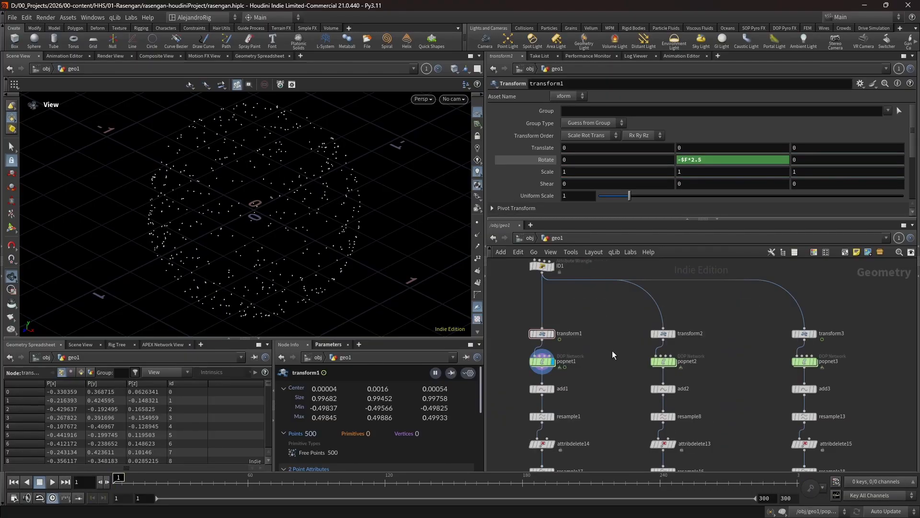
pyautogui.click(545, 333)
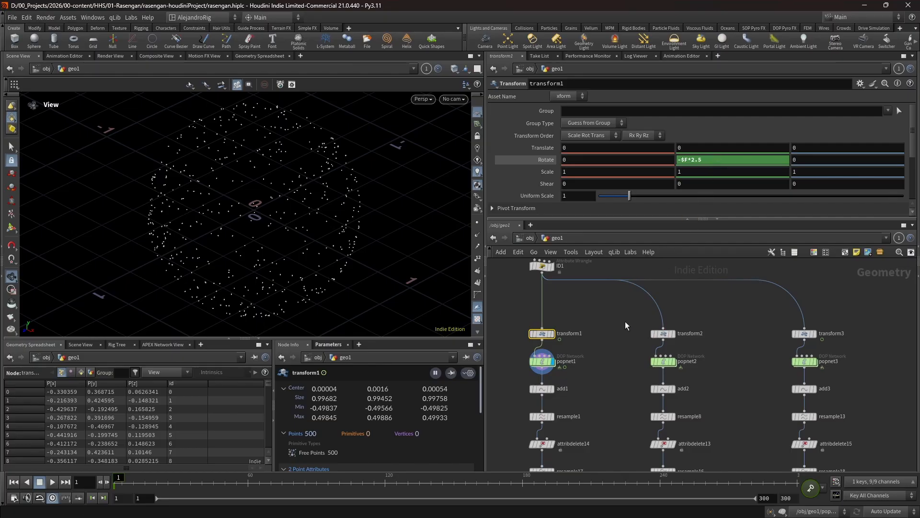
pyautogui.click(663, 333)
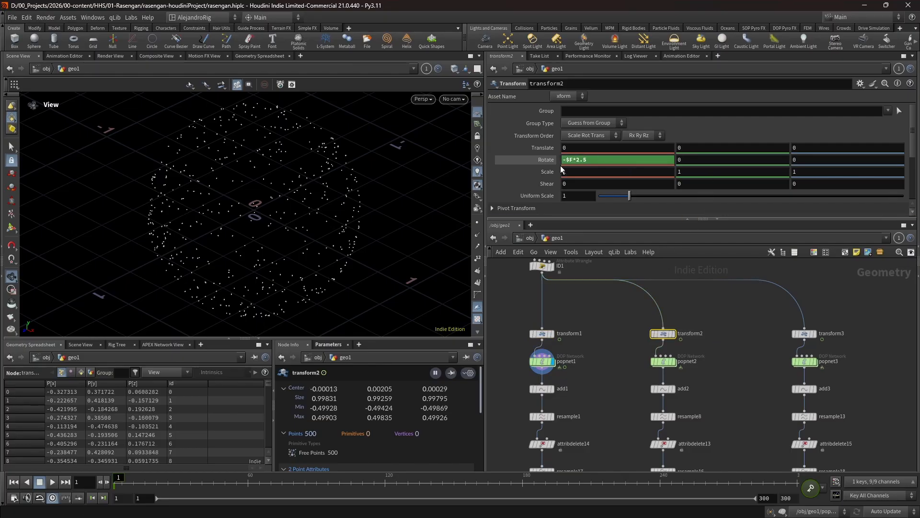
pyautogui.click(804, 334)
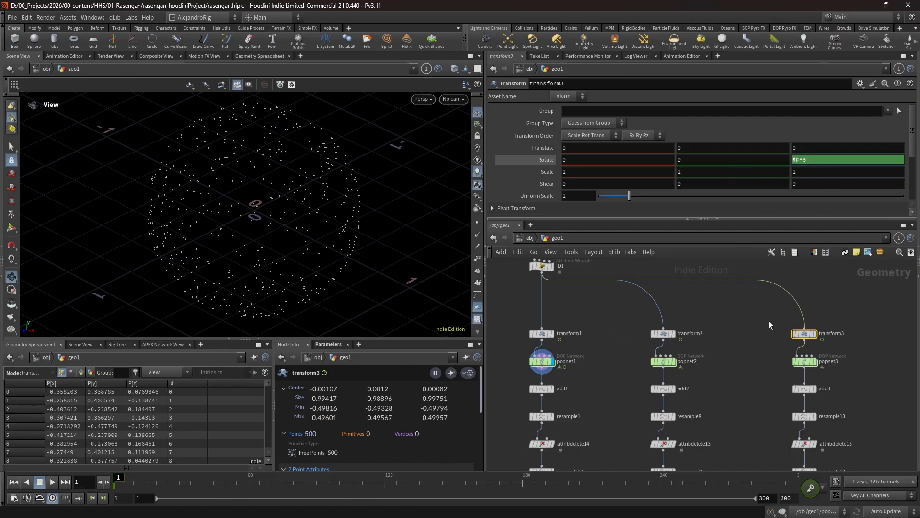
# - Go inside popnet1, open geometryvop1 and select cross1 to examine its Vector 2 values
pyautogui.moveTo(589, 379); pyautogui.dragTo(666, 401, button='middle')
pyautogui.scroll(5, 619, 385)
pyautogui.doubleClick(619, 385)
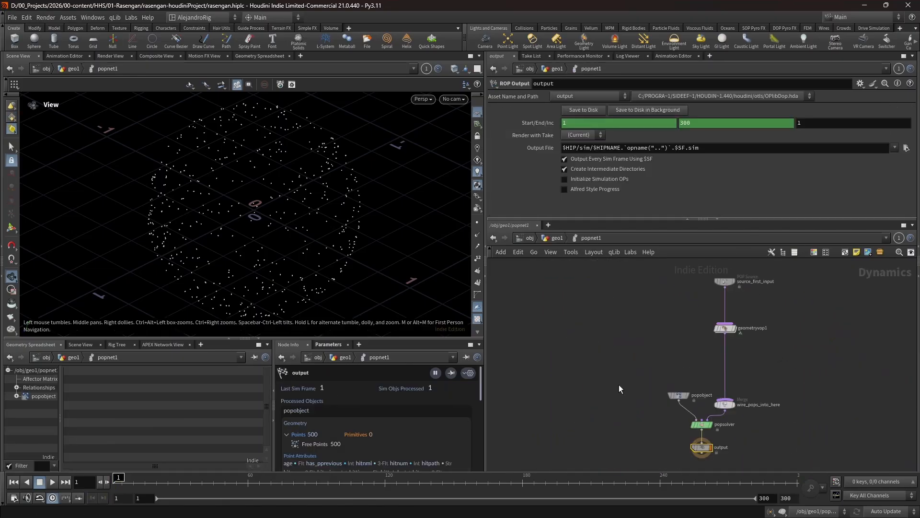
pyautogui.doubleClick(724, 328)
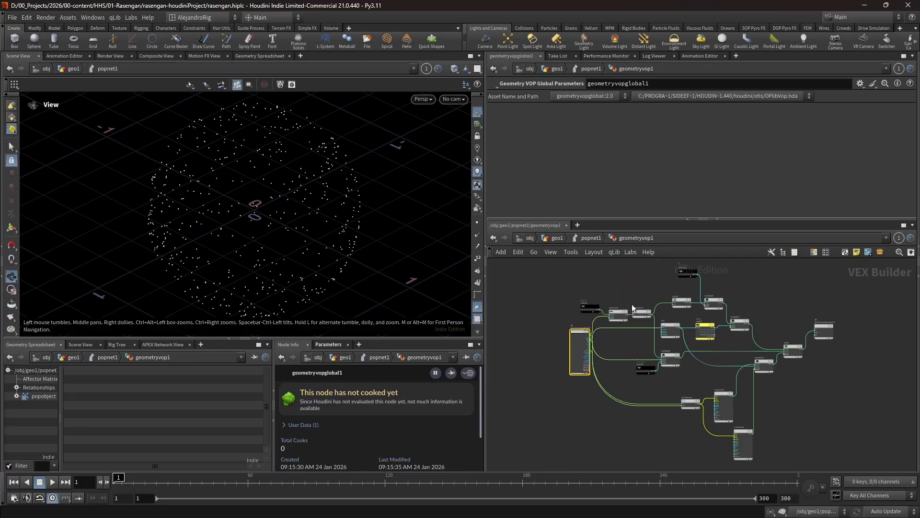
pyautogui.click(635, 355)
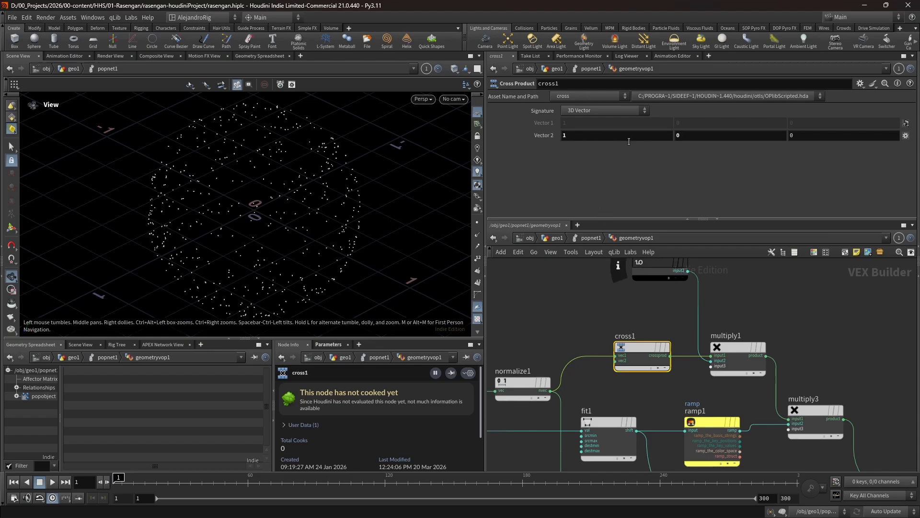
# - Play the particle simulation with the current cross product axis and return to frame 1
pyautogui.click(52, 483)
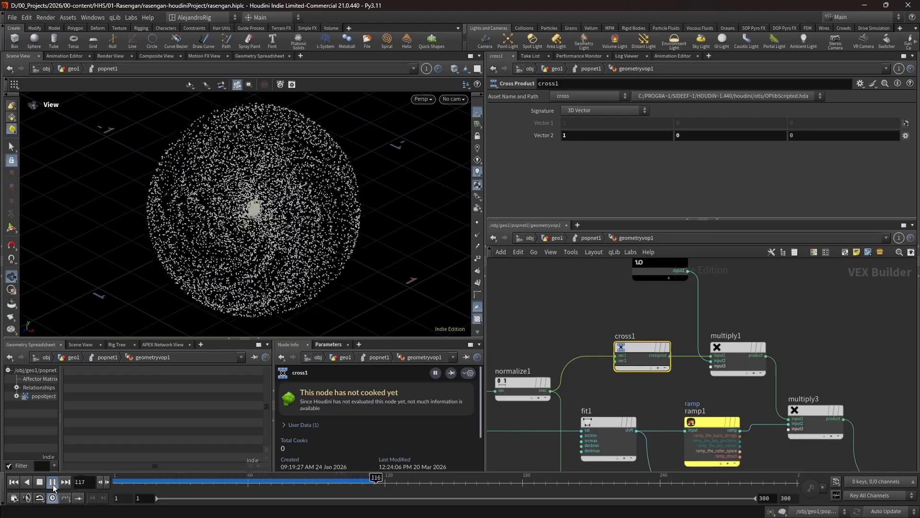
pyautogui.click(53, 482)
pyautogui.moveTo(255, 459)
pyautogui.mouseDown()
pyautogui.moveTo(446, 432)
pyautogui.moveTo(126, 458)
pyautogui.moveTo(454, 458)
pyautogui.moveTo(117, 458)
pyautogui.mouseUp()
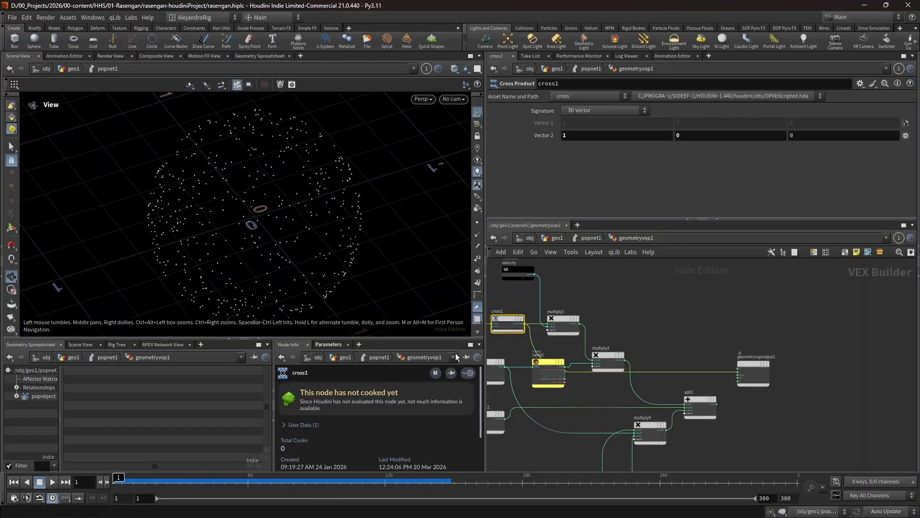
# - Set cross1's Vector 2 to 0, 1, 0 and scrub the timeline to preview the particle swirl
pyautogui.doubleClick(594, 135)
pyautogui.press('Tab')
pyautogui.write('1')
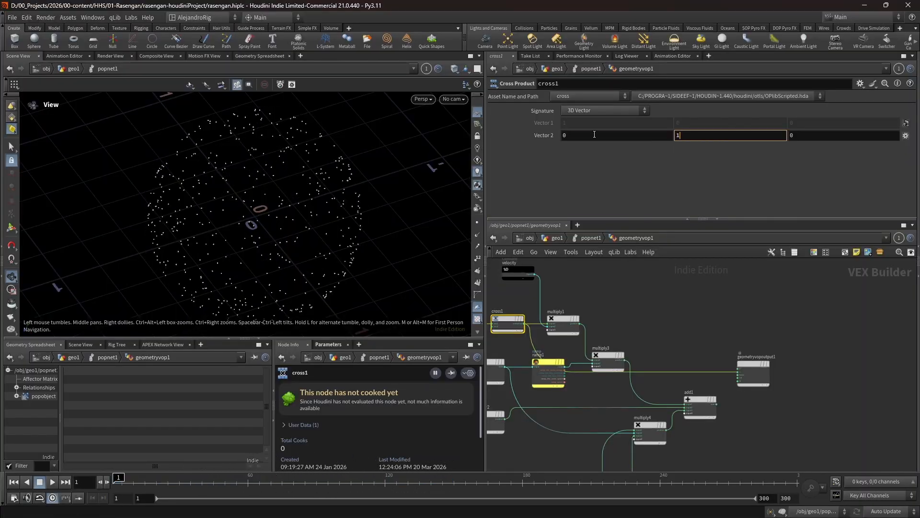
pyautogui.press('Return')
pyautogui.moveTo(131, 482); pyautogui.dragTo(422, 480)
# - Set cross1's Vector 2 to 0, 0, 1, preview the particle motion and return to frame 1
pyautogui.press('Return')
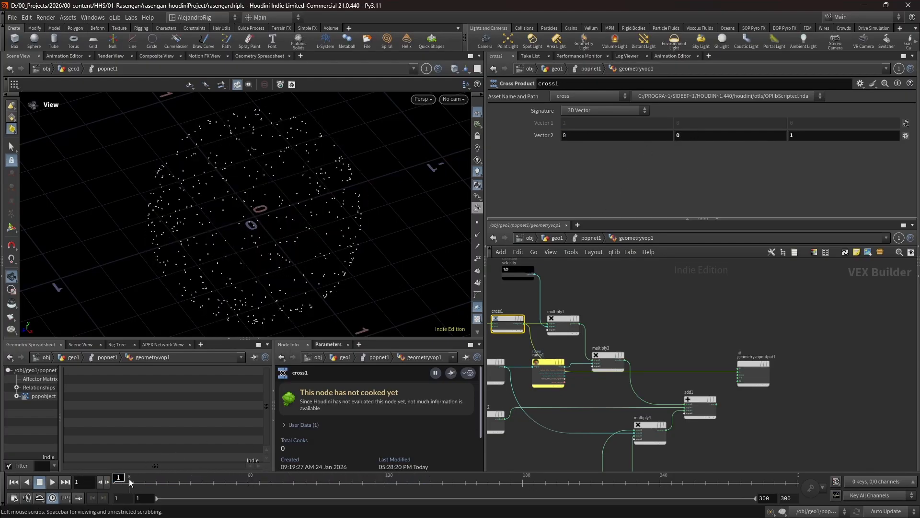
pyautogui.moveTo(128, 479); pyautogui.dragTo(204, 477)
pyautogui.hotkey('ctrl', 'Up')
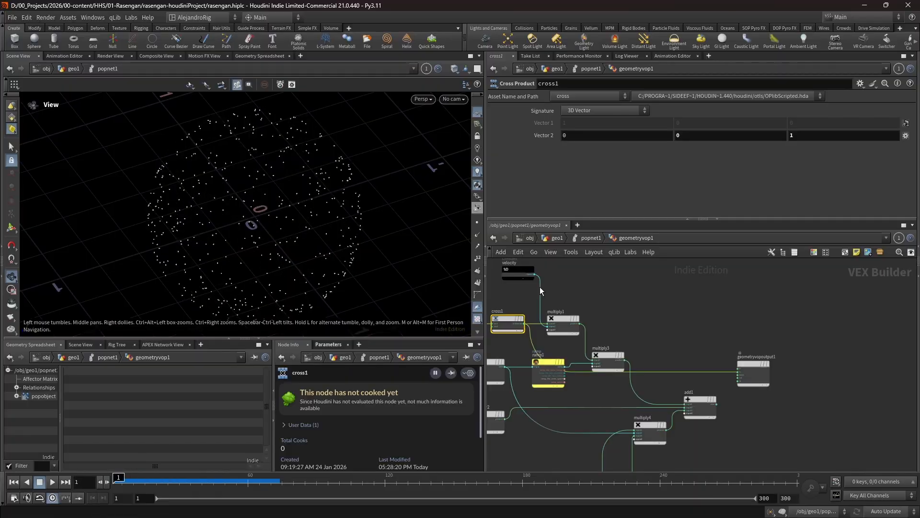
# - Set the X and Y components of cross1's Vector 2 to 1
pyautogui.click(577, 134)
pyautogui.write('1')
pyautogui.press('Tab')
pyautogui.write('1')
pyautogui.press('Return')
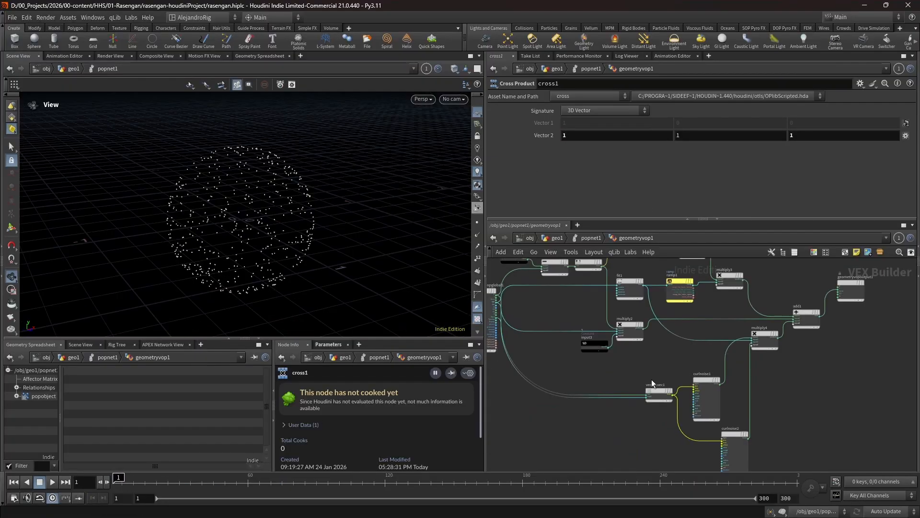
# - Examine vectohvec1 and the curlnoise1 and curlnoise2 settings, following their connections into multiply4 and add1
pyautogui.scroll(5, 652, 379)
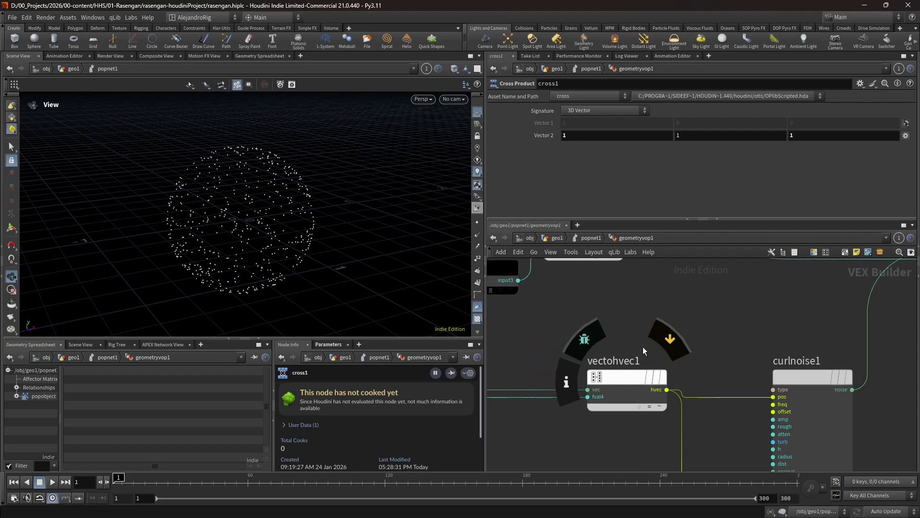
pyautogui.scroll(-5, 709, 353)
pyautogui.moveTo(713, 344); pyautogui.dragTo(569, 304, button='middle')
pyautogui.moveTo(573, 303); pyautogui.dragTo(628, 441)
pyautogui.moveTo(701, 279); pyautogui.dragTo(684, 325, button='middle')
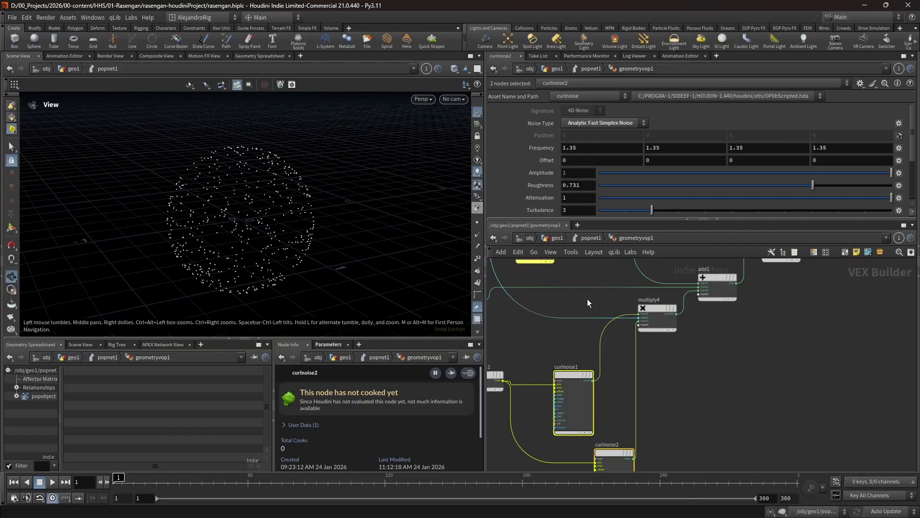
pyautogui.moveTo(586, 295); pyautogui.dragTo(666, 371, button='middle')
pyautogui.moveTo(635, 307); pyautogui.dragTo(615, 280, button='middle')
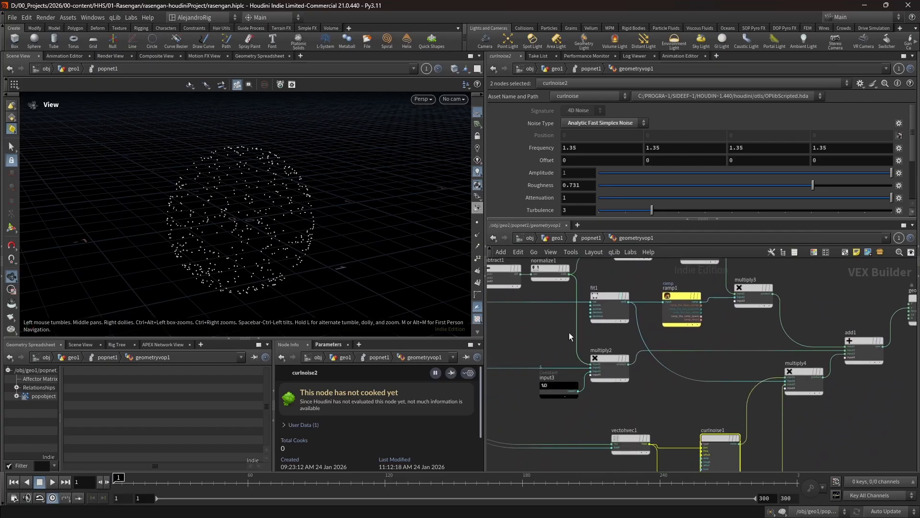
# - Inspect the input3 constant feeding multiply2 and trace the wiring from geometryvopglobal1 through subtract1 and normalize1
pyautogui.moveTo(568, 333); pyautogui.dragTo(632, 378, button='middle')
pyautogui.click(589, 403)
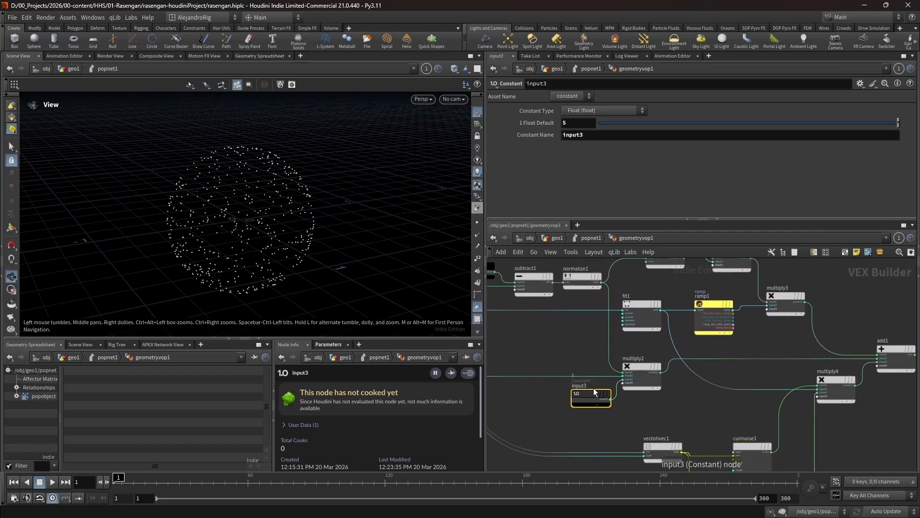
pyautogui.moveTo(573, 348); pyautogui.dragTo(669, 354, button='middle')
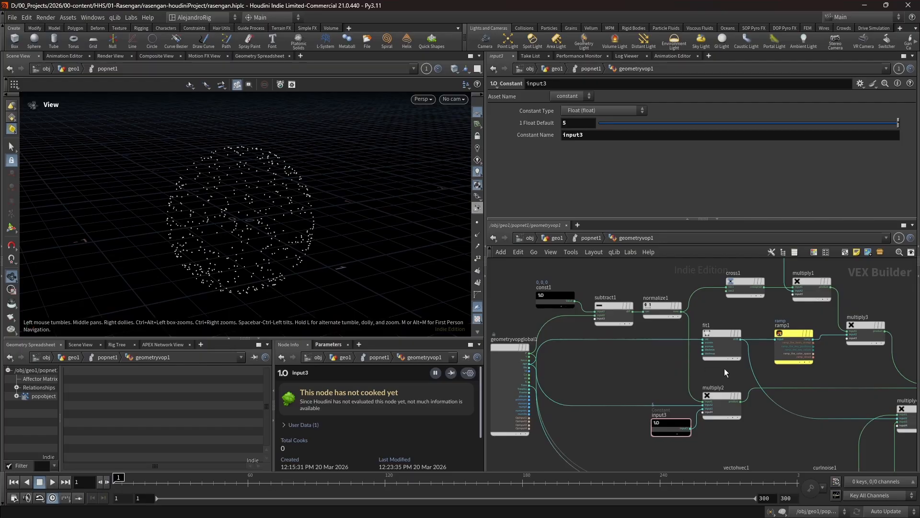
pyautogui.moveTo(784, 378); pyautogui.dragTo(748, 376, button='middle')
pyautogui.moveTo(730, 318); pyautogui.dragTo(708, 345, button='middle')
pyautogui.moveTo(505, 386); pyautogui.dragTo(612, 386, button='middle')
pyautogui.scroll(2, 611, 387)
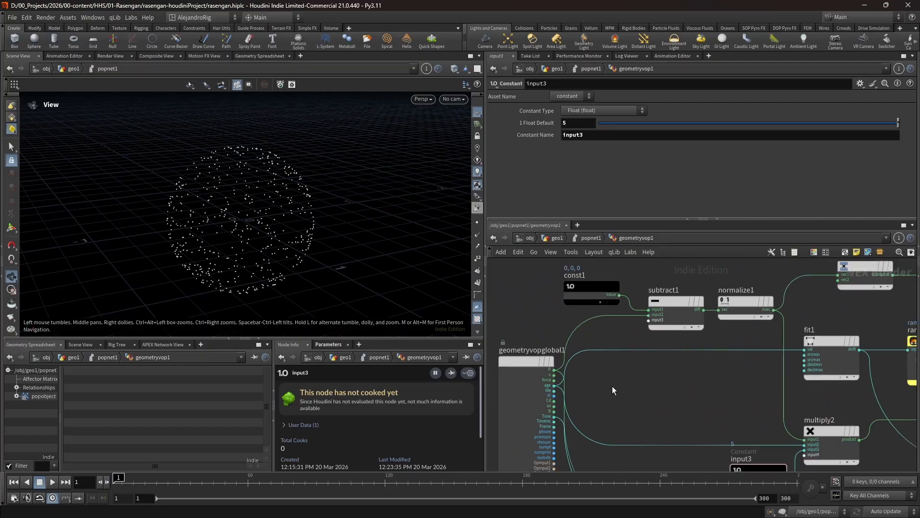
pyautogui.moveTo(668, 393); pyautogui.dragTo(567, 400, button='middle')
pyautogui.moveTo(869, 398); pyautogui.dragTo(685, 384, button='middle')
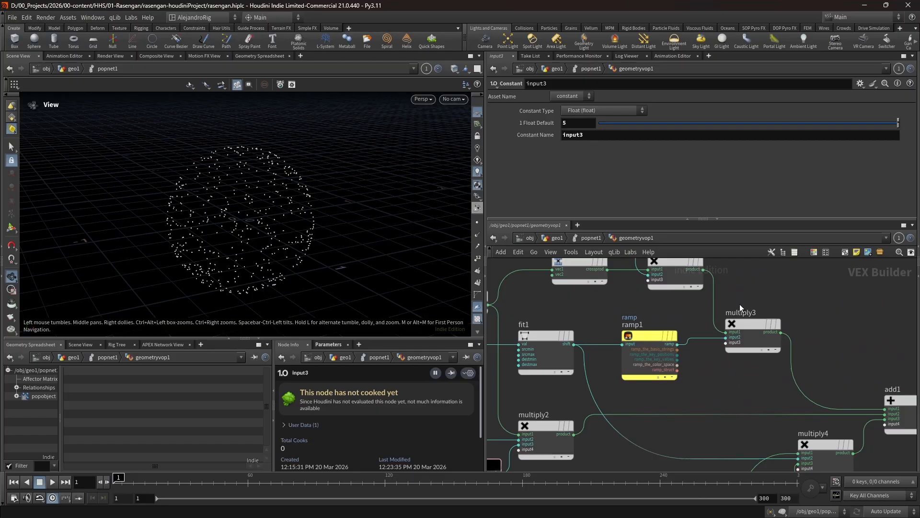
# - Inspect the ramp1 and fit1 nodes and follow fit1's input back to the global parameters
pyautogui.moveTo(740, 304); pyautogui.dragTo(760, 358, button='middle')
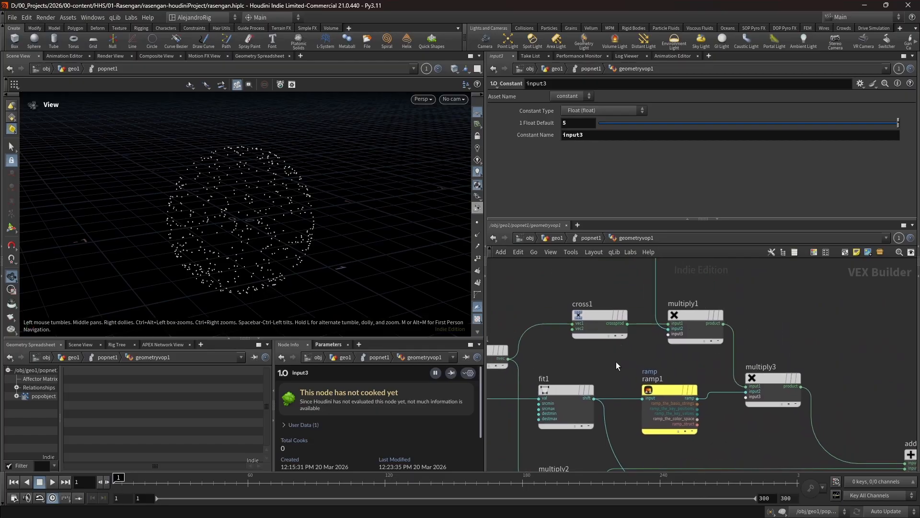
pyautogui.moveTo(616, 362); pyautogui.dragTo(682, 351, button='middle')
pyautogui.click(721, 379)
pyautogui.click(632, 380)
pyautogui.moveTo(534, 397); pyautogui.dragTo(756, 382, button='middle')
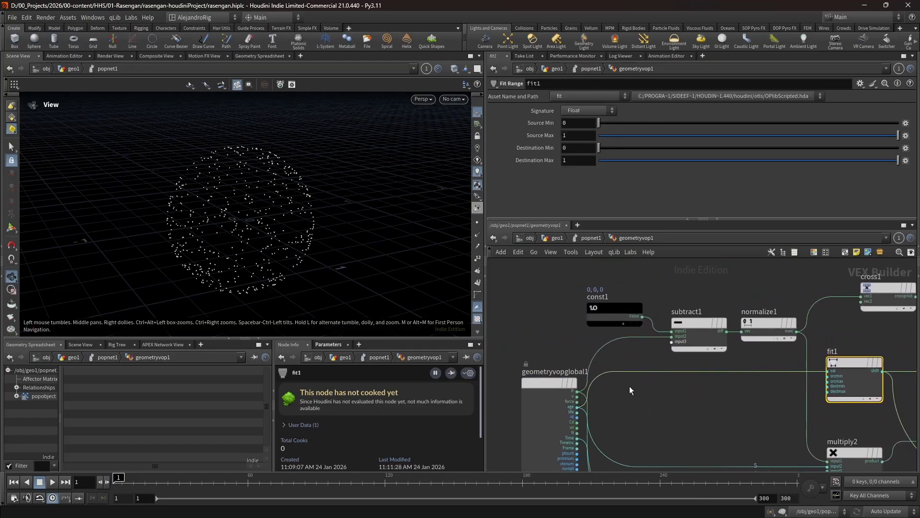
pyautogui.scroll(4, 580, 406)
pyautogui.scroll(-4, 701, 401)
pyautogui.scroll(-3, 702, 401)
pyautogui.moveTo(702, 401); pyautogui.dragTo(581, 362, button='middle')
pyautogui.moveTo(314, 257)
pyautogui.mouseDown()
pyautogui.moveTo(345, 273)
pyautogui.moveTo(357, 267)
pyautogui.moveTo(326, 251)
pyautogui.mouseUp()
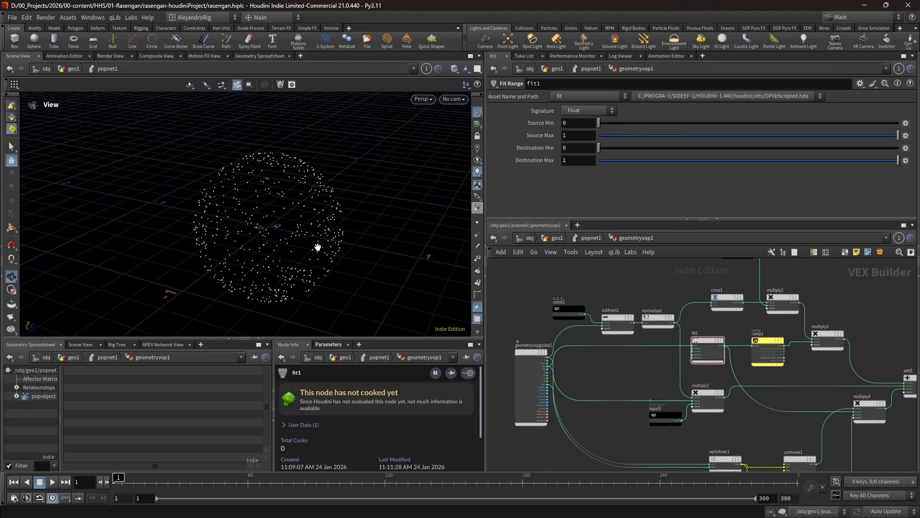
# - Return to the geo1 network and scrub the timeline to frame 42 to view the generated curves
pyautogui.press('u')
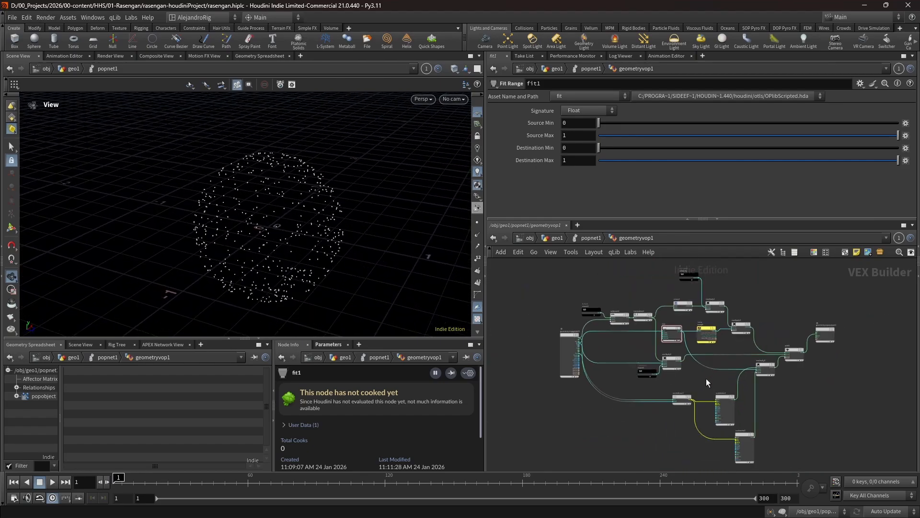
pyautogui.press('u')
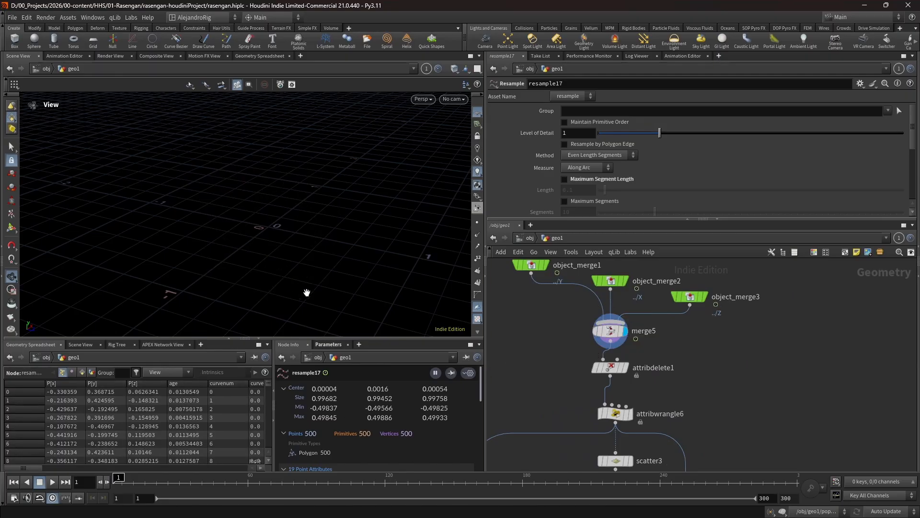
pyautogui.moveTo(117, 476); pyautogui.dragTo(207, 480)
pyautogui.scroll(-6, 533, 350)
pyautogui.moveTo(548, 325); pyautogui.dragTo(538, 421, button='middle')
pyautogui.scroll(5, 510, 317)
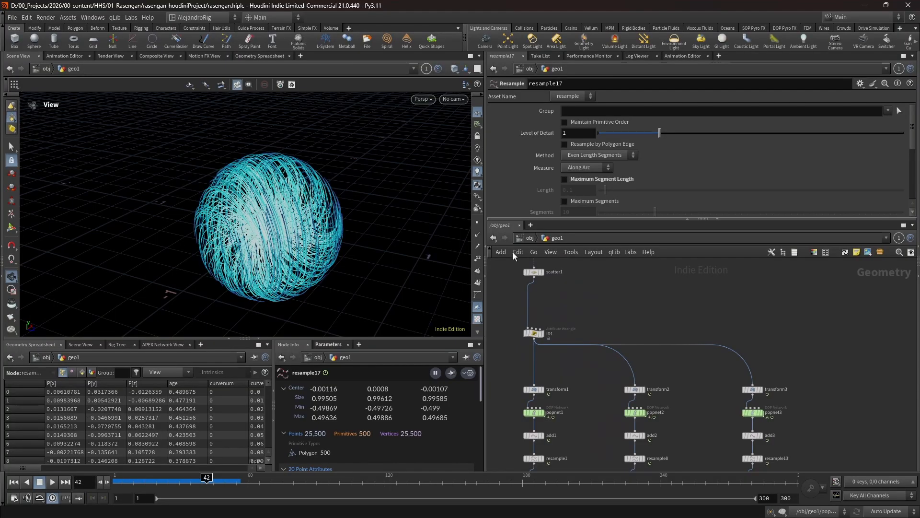
# - Check scatter1's total count setting, and display merge5 to view the combined X, Y and Z curve branches
pyautogui.click(534, 272)
pyautogui.scroll(-5, 584, 381)
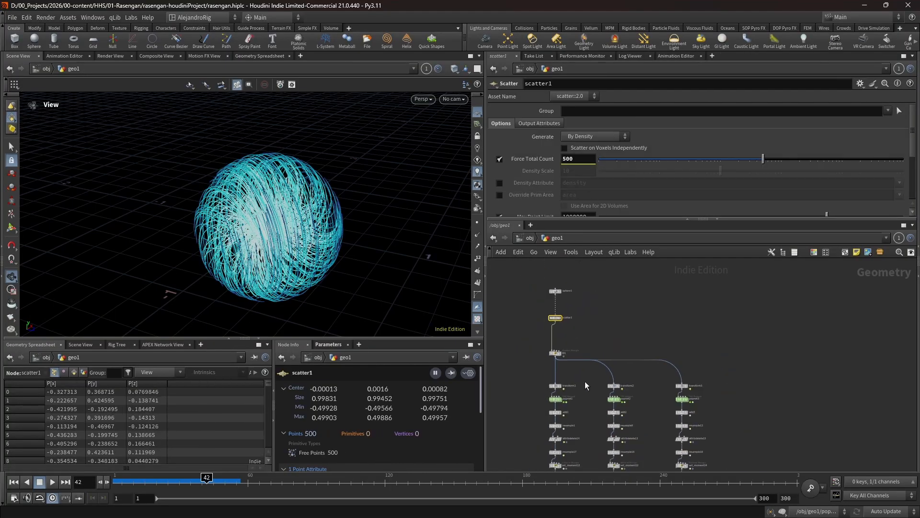
pyautogui.moveTo(585, 428); pyautogui.dragTo(591, 308, button='middle')
pyautogui.moveTo(600, 413); pyautogui.dragTo(601, 387, button='middle')
pyautogui.scroll(6, 600, 391)
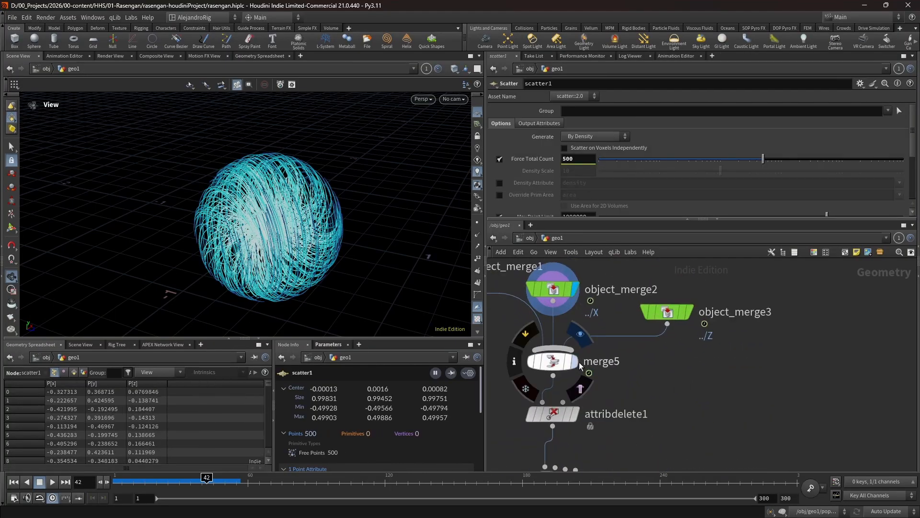
pyautogui.scroll(-2, 695, 413)
pyautogui.moveTo(696, 413); pyautogui.dragTo(698, 352, button='middle')
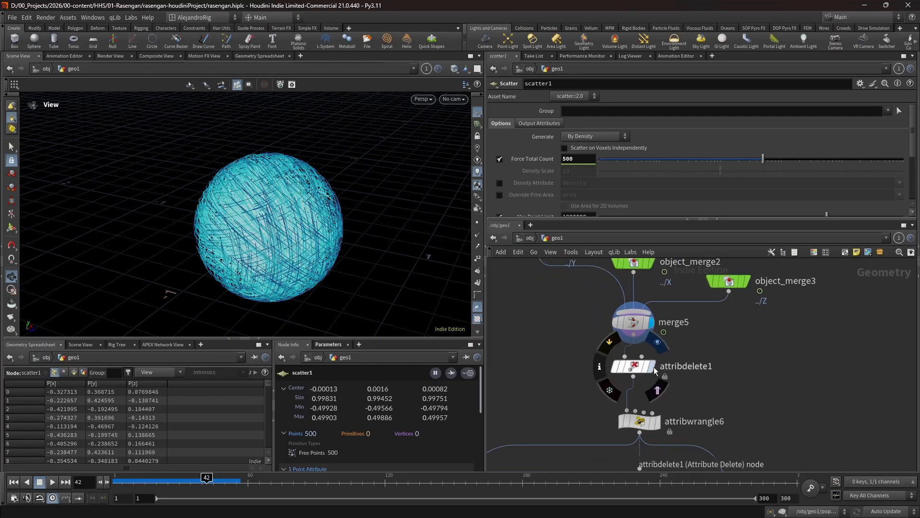
# - Display attribdelete1 and inspect which point attributes it keeps and deletes
pyautogui.press('r')
pyautogui.click(623, 368)
pyautogui.click(623, 368)
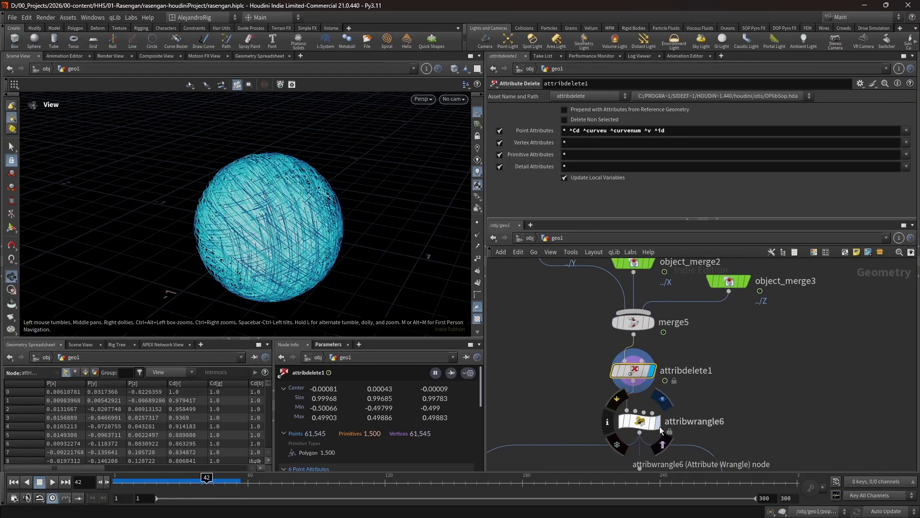
# - Display attribwrangle6, inspect its primitive-deletion code, and scrub the timeline to frame 45 to view the curves thinning out
pyautogui.click(640, 429)
pyautogui.press('r')
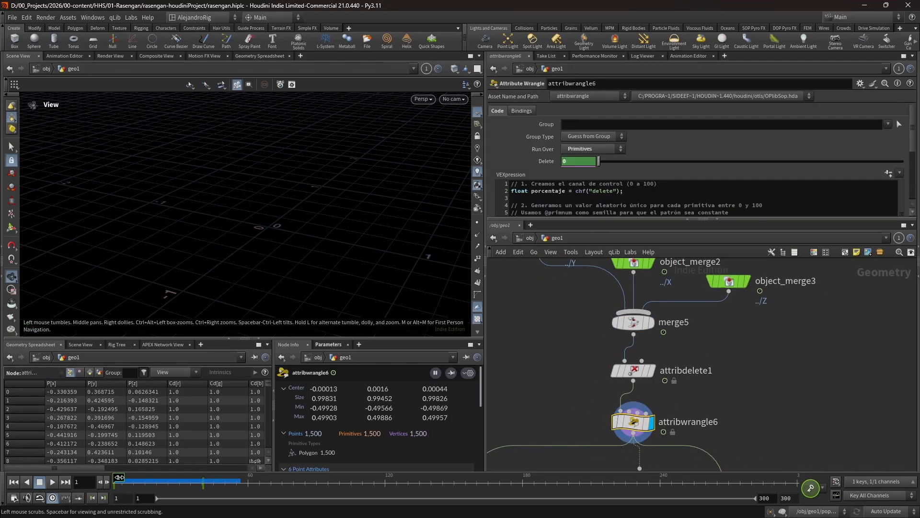
pyautogui.moveTo(118, 478); pyautogui.dragTo(214, 480)
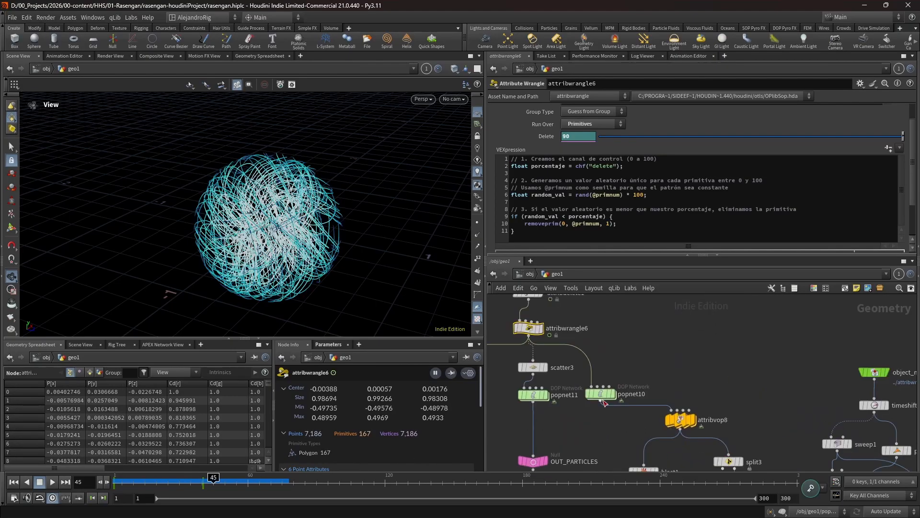
# - Display popnet10 from the first frame and enter its DOP network
pyautogui.moveTo(601, 394); pyautogui.dragTo(680, 372)
pyautogui.moveTo(680, 372); pyautogui.dragTo(615, 367, button='middle')
pyautogui.scroll(2, 615, 367)
pyautogui.moveTo(633, 367)
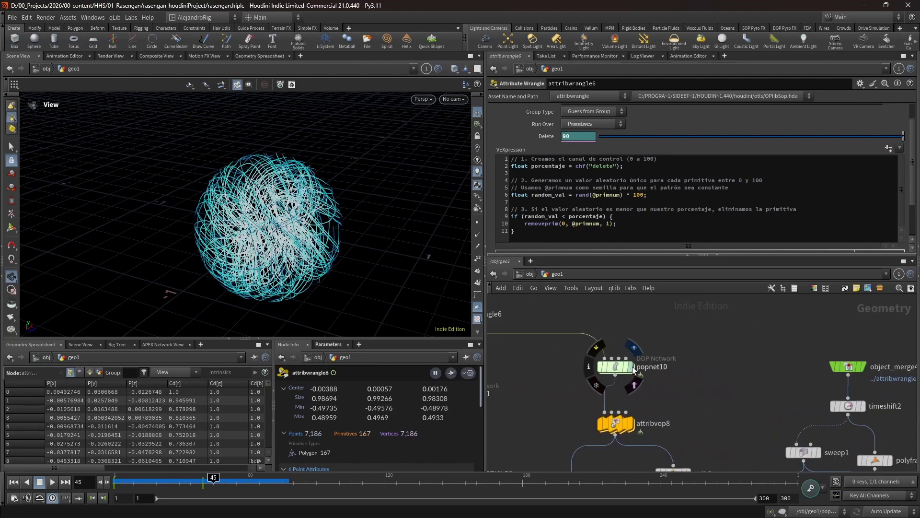
pyautogui.hotkey('ctrl', 'Up')
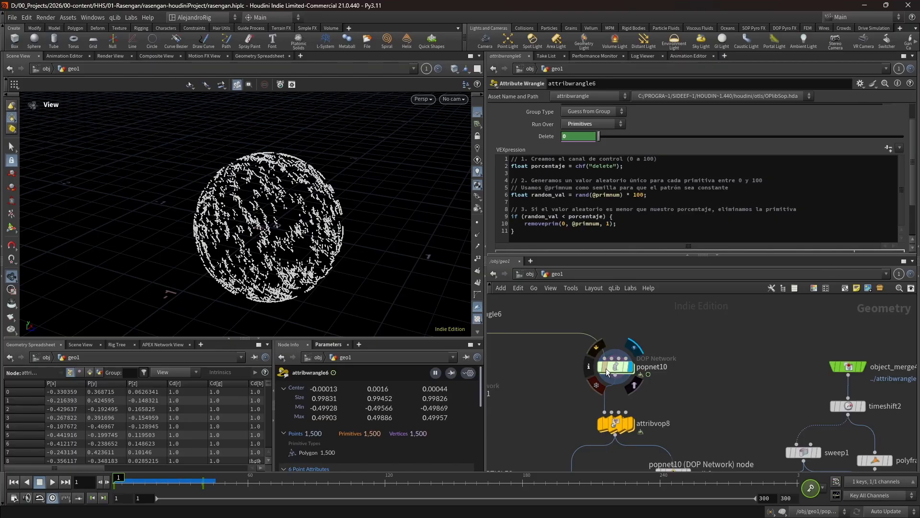
pyautogui.doubleClick(616, 365)
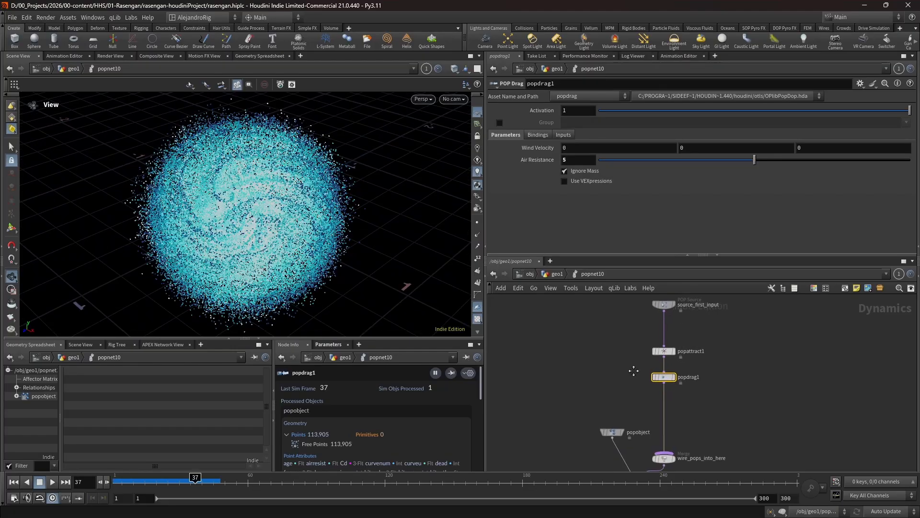
# - Inspect the force settings of popattract1 and the air resistance of popdrag1
pyautogui.scroll(5, 635, 370)
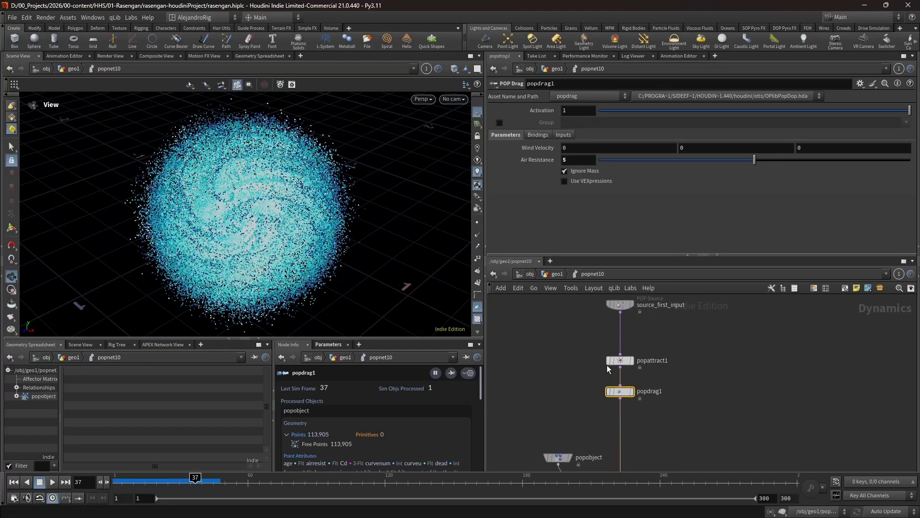
pyautogui.click(599, 391)
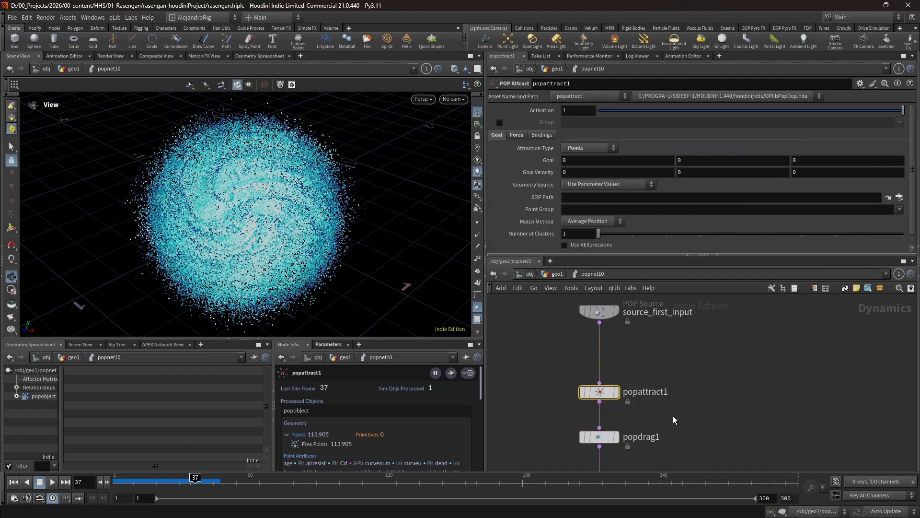
pyautogui.click(516, 136)
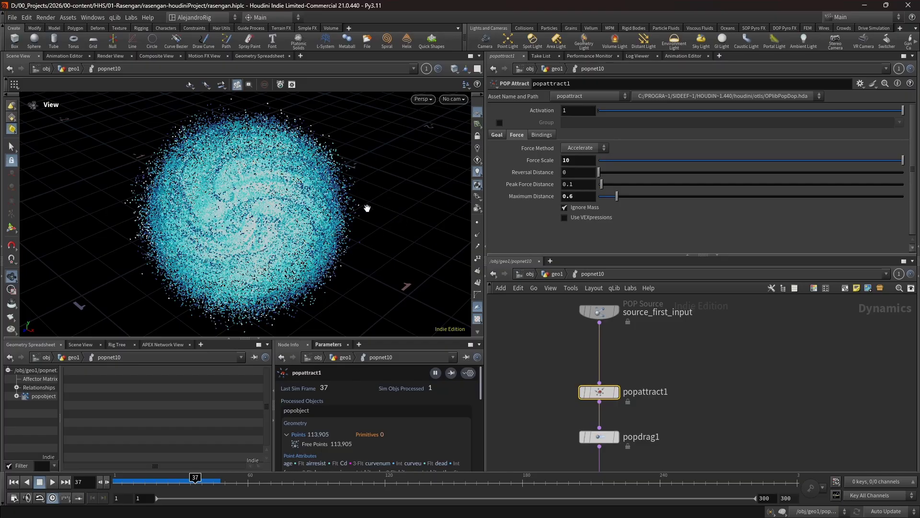
pyautogui.click(615, 404)
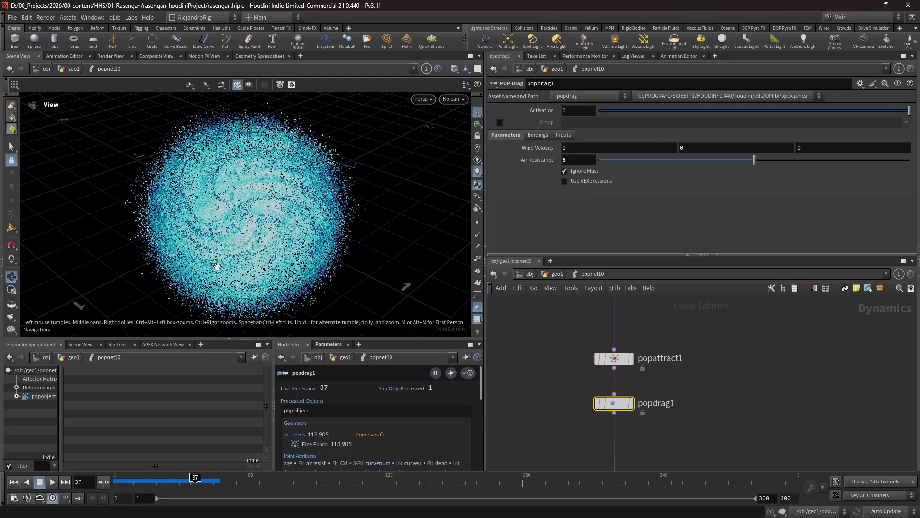
pyautogui.scroll(-3, 554, 360)
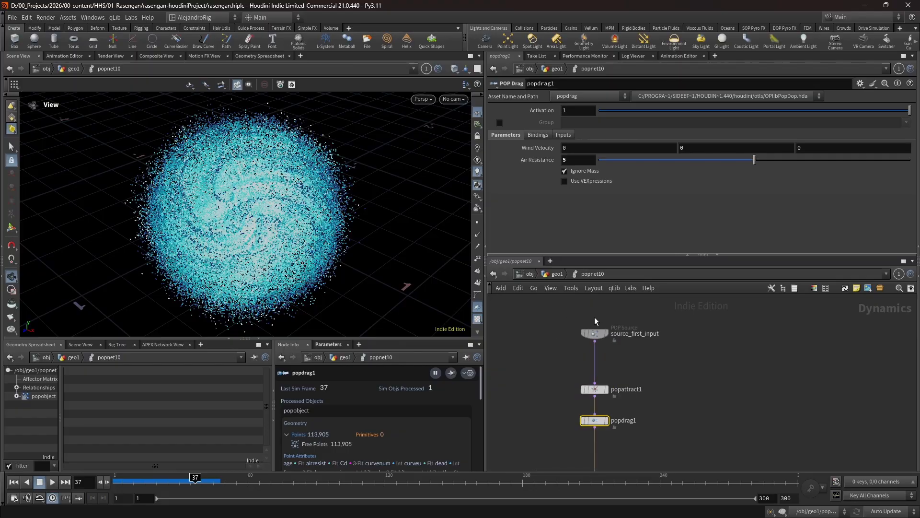
# - Inspect the birth and emission source settings of source_first_input
pyautogui.click(594, 333)
pyautogui.scroll(-3, 522, 249)
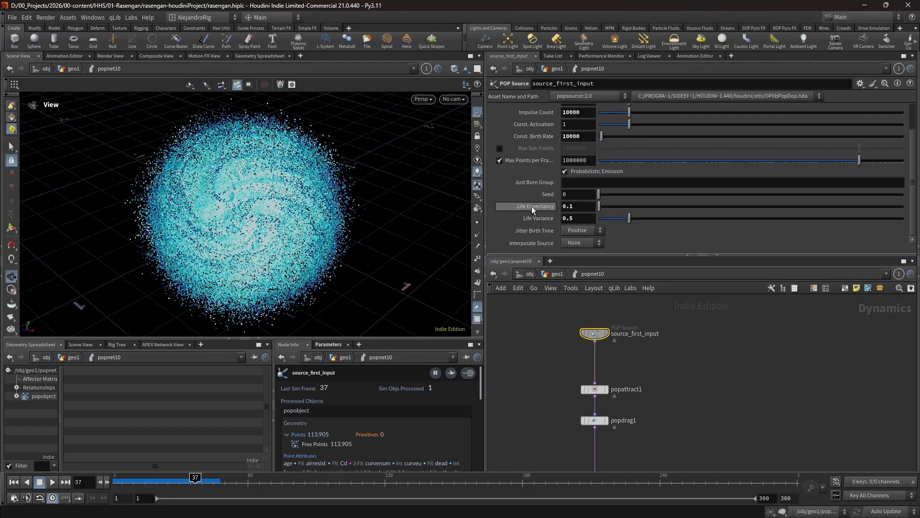
pyautogui.scroll(3, 568, 220)
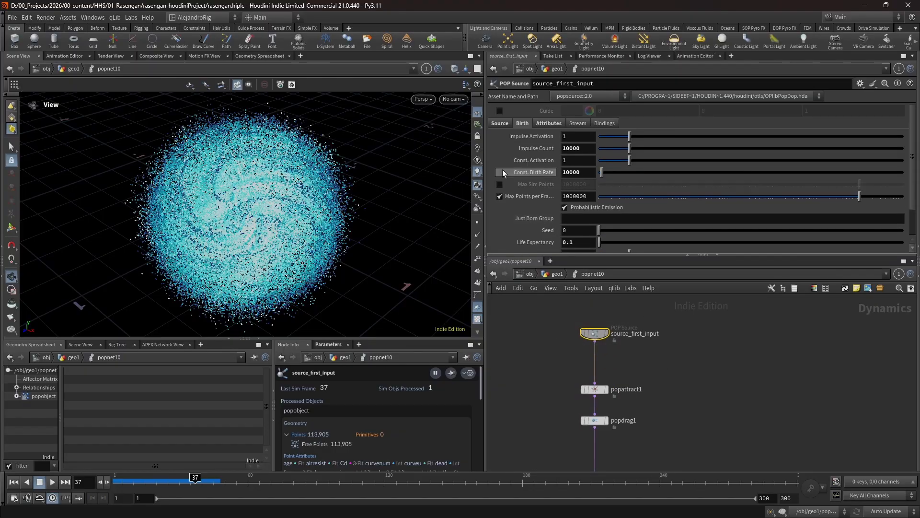
pyautogui.click(494, 124)
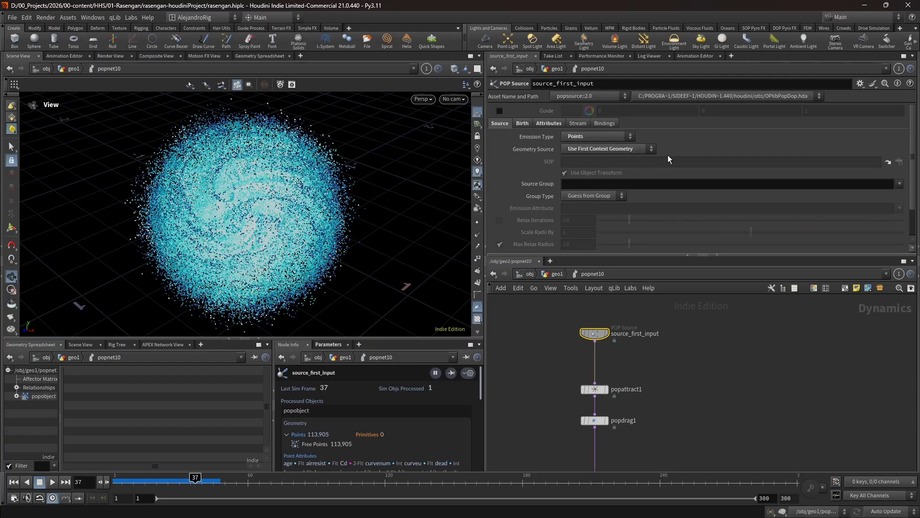
# - Return to geo1, select attribvop8, and display blast1 to examine the filtered particles up close
pyautogui.press('u')
pyautogui.scroll(4, 651, 358)
pyautogui.click(650, 328)
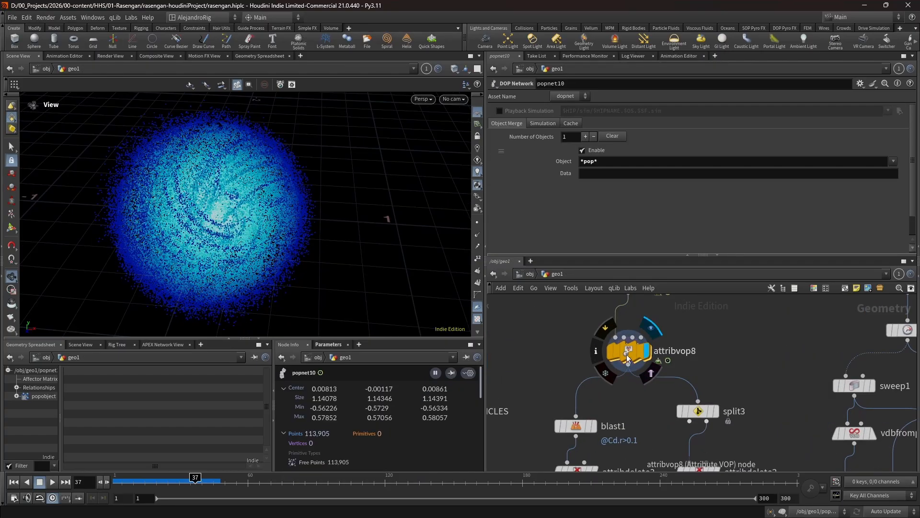
pyautogui.doubleClick(629, 353)
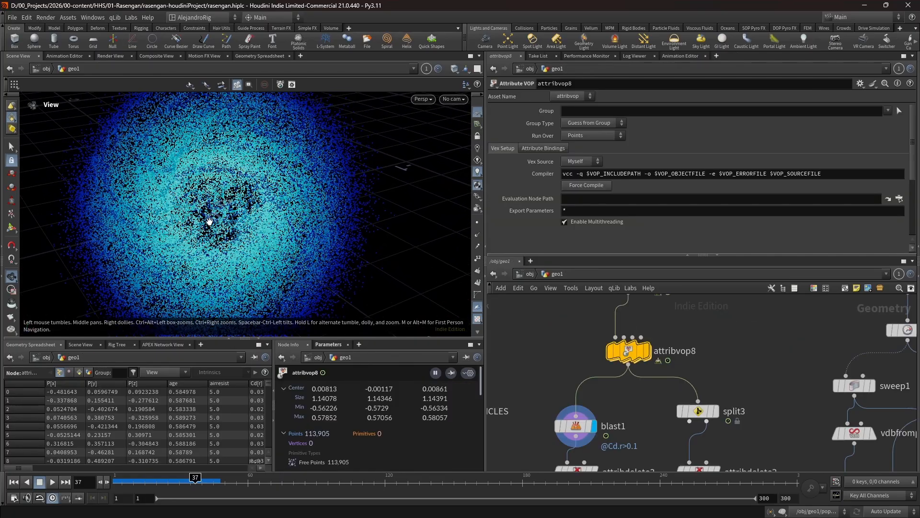
pyautogui.moveTo(208, 218); pyautogui.dragTo(269, 219, button='right')
pyautogui.moveTo(269, 220); pyautogui.dragTo(288, 180)
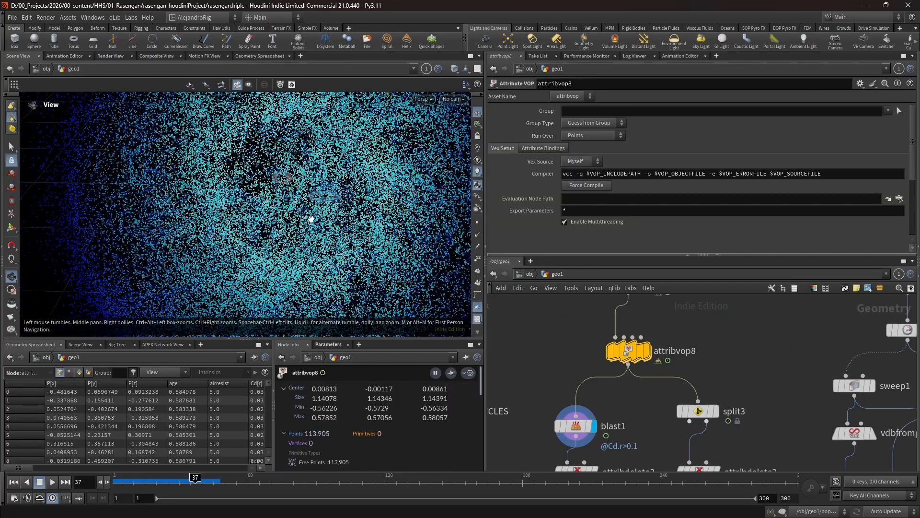
pyautogui.moveTo(311, 219); pyautogui.dragTo(276, 223, button='right')
pyautogui.moveTo(276, 223); pyautogui.dragTo(290, 244)
# - Inspect the point attributes removed by attribdelete3 below blast1
pyautogui.moveTo(611, 448); pyautogui.dragTo(633, 313, button='middle')
pyautogui.moveTo(631, 359); pyautogui.dragTo(634, 391, button='middle')
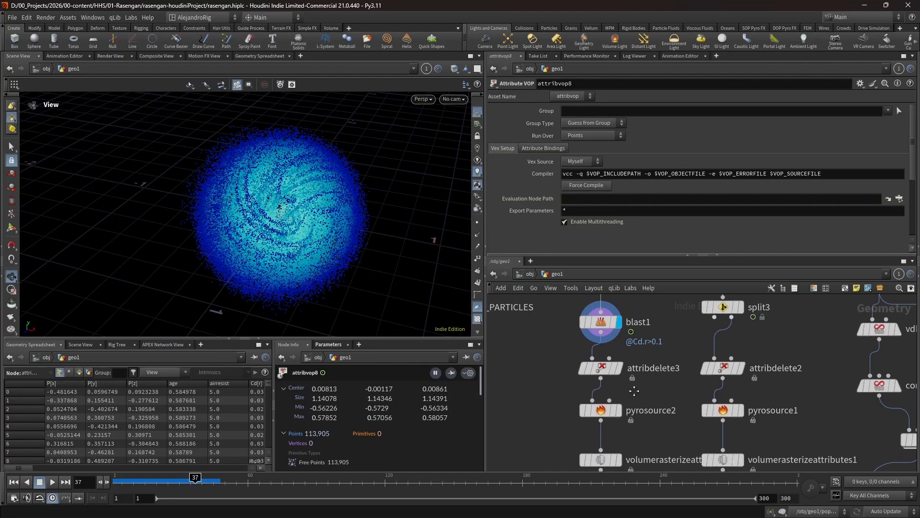
pyautogui.click(647, 369)
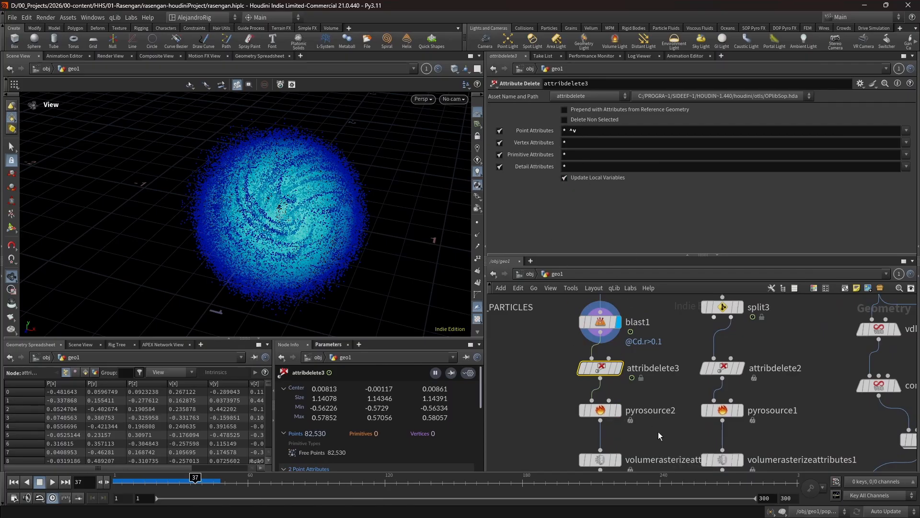
pyautogui.moveTo(659, 435); pyautogui.dragTo(657, 396, button='middle')
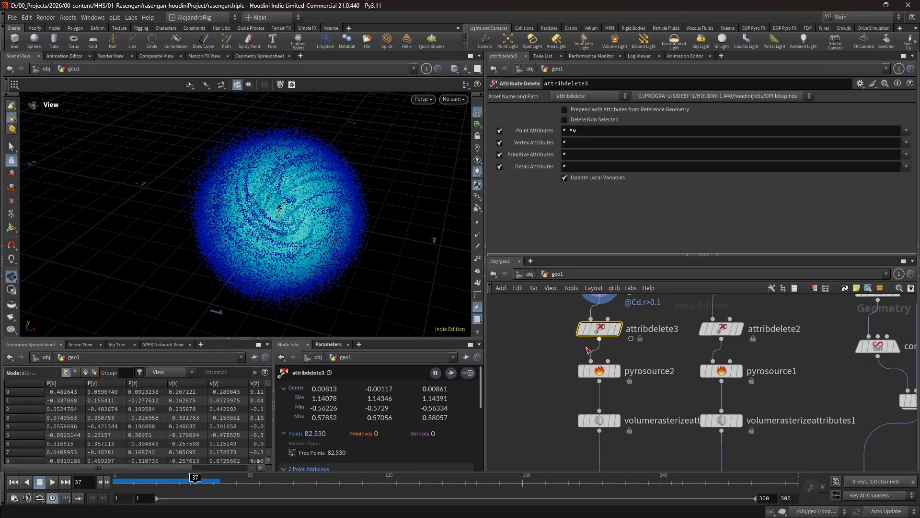
# - Display pyrosource2, initialize it with Source Smoke, and check its density and temperature attributes
pyautogui.moveTo(618, 375)
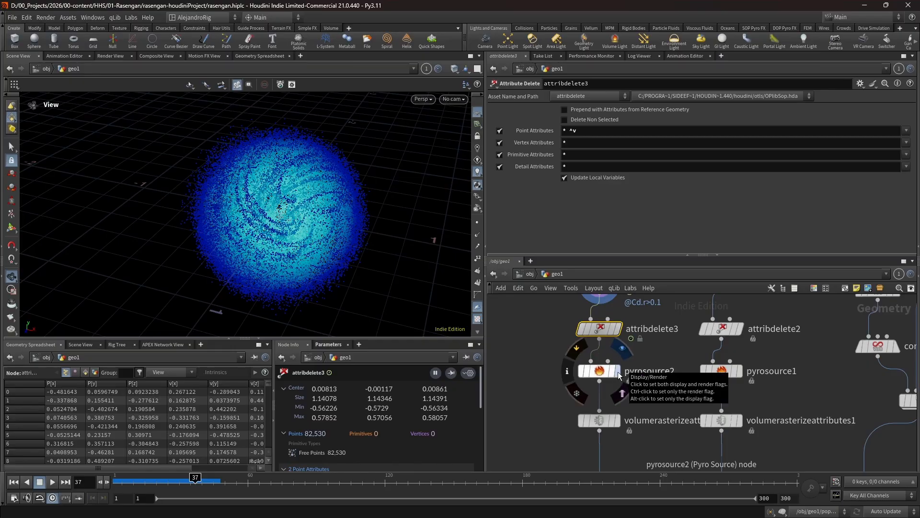
pyautogui.click(618, 375)
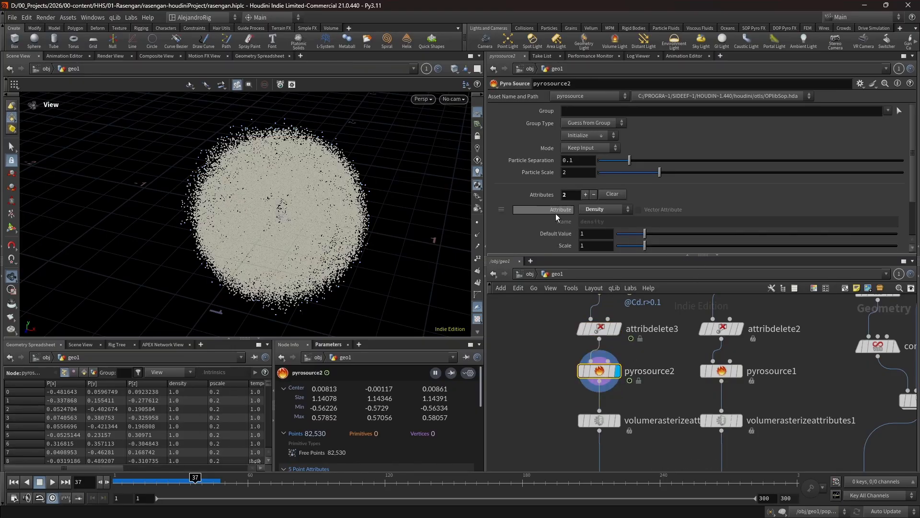
pyautogui.click(600, 136)
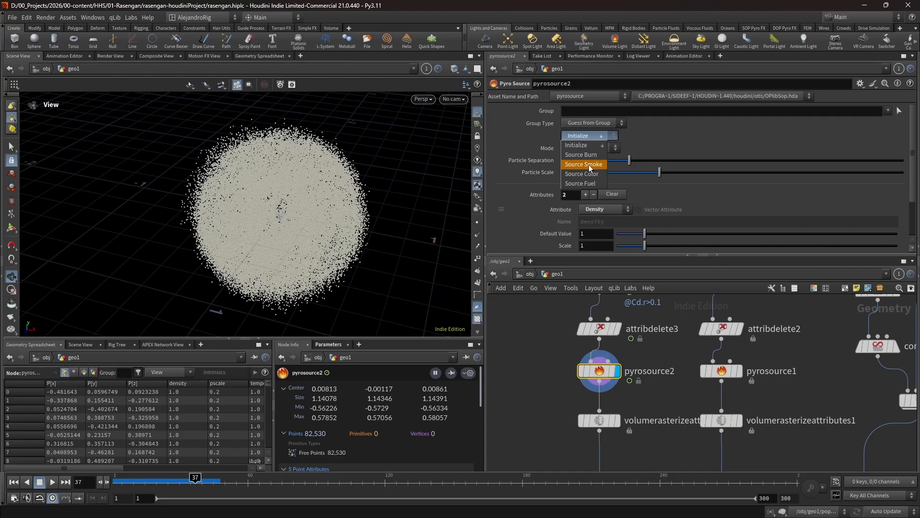
pyautogui.click(588, 164)
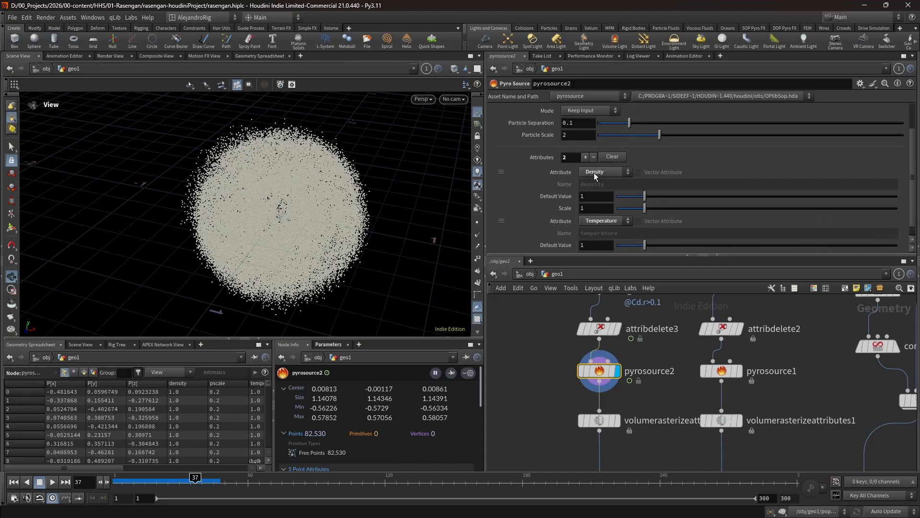
pyautogui.scroll(-1, 604, 196)
# - Display volumerasterizeattributes2 and inspect its attributes, voxel size, particle scale and coverage settings
pyautogui.click(618, 420)
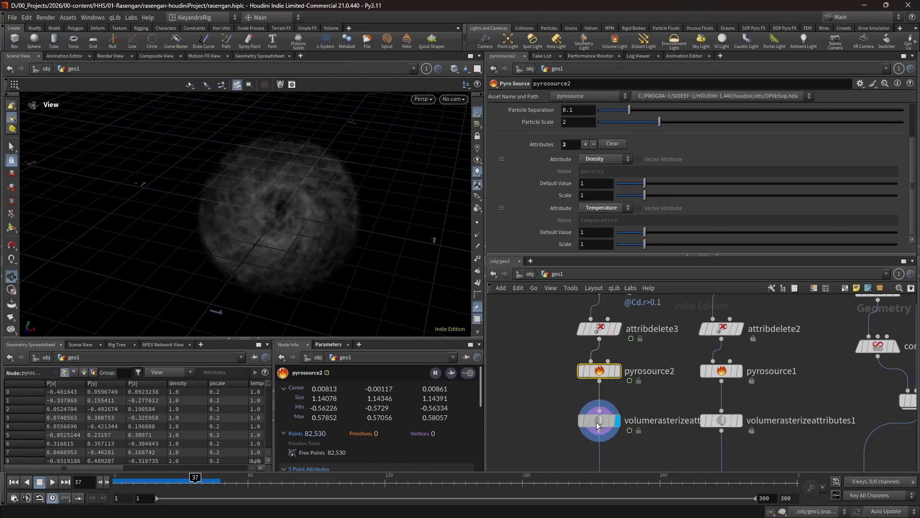
pyautogui.click(603, 421)
pyautogui.moveTo(659, 430); pyautogui.dragTo(648, 393, button='middle')
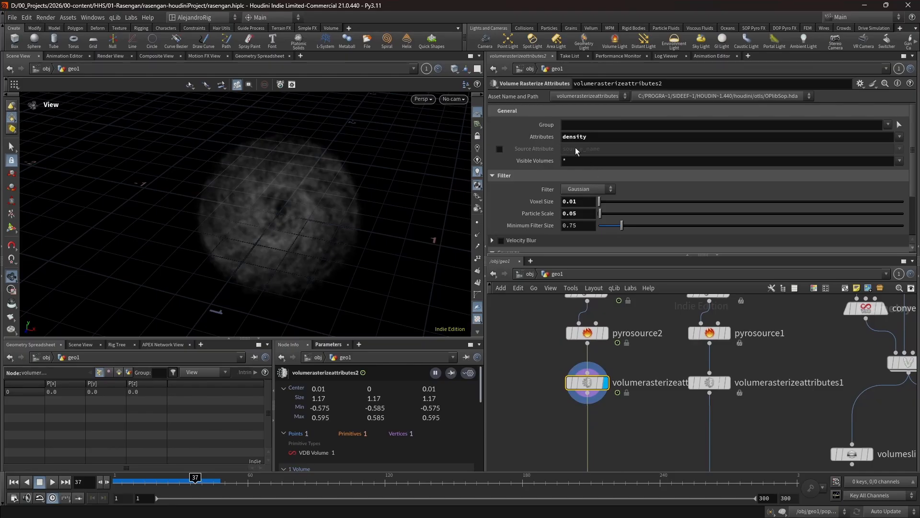
pyautogui.scroll(-2, 546, 211)
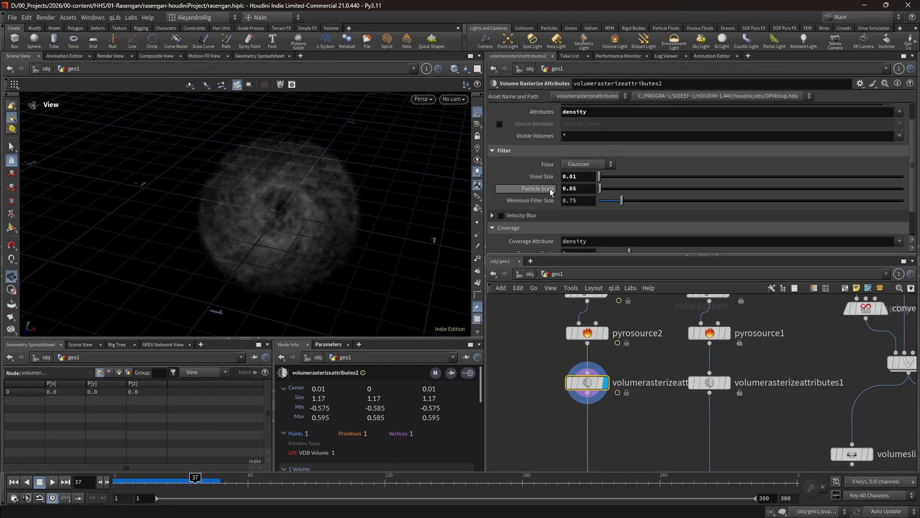
pyautogui.scroll(-3, 548, 216)
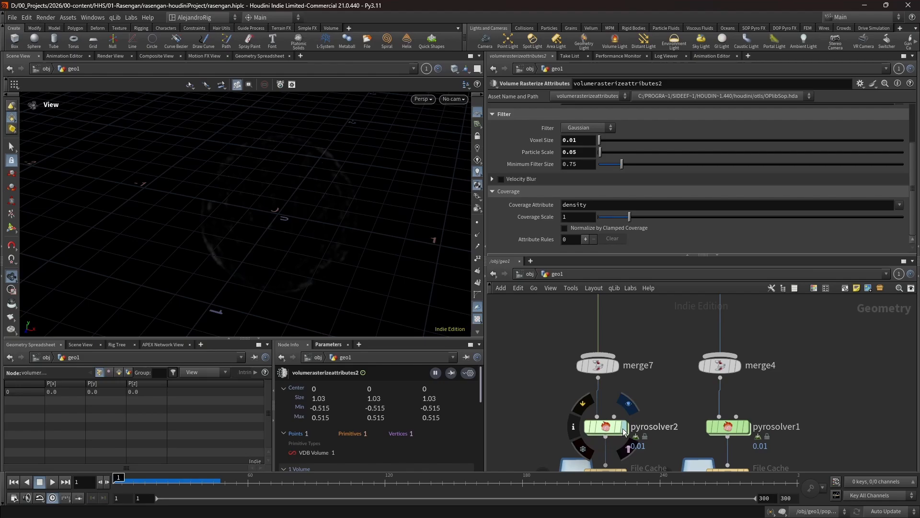
# - Display pyrosolver2 and scrub the timeline to frame 20 to view the smoke simulation
pyautogui.click(623, 427)
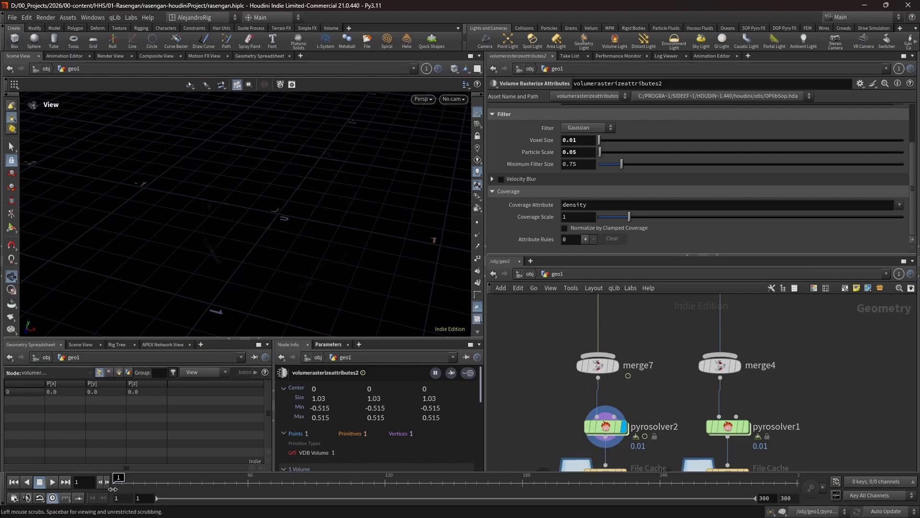
pyautogui.moveTo(119, 477); pyautogui.dragTo(157, 479)
pyautogui.scroll(3, 542, 191)
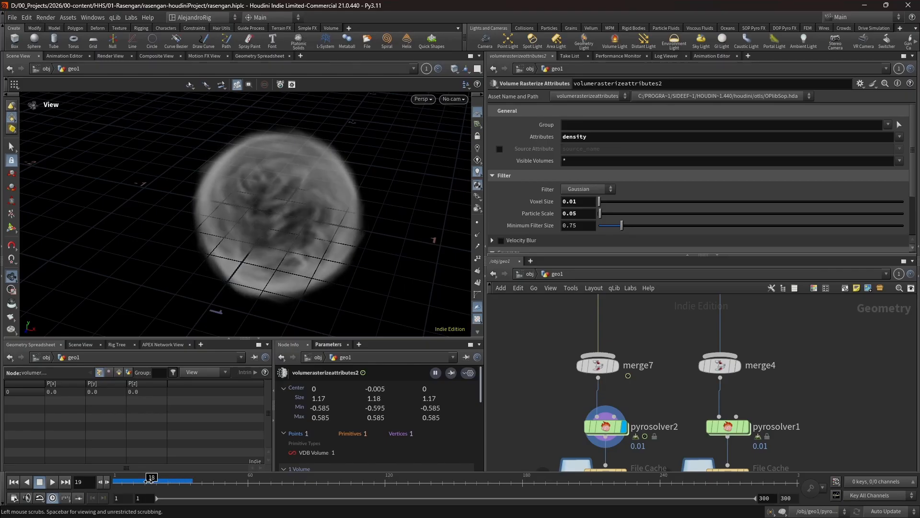
# - Inspect pyrosolver2's general setup and simulation settings, including voxel size and substeps
pyautogui.click(604, 426)
pyautogui.click(497, 135)
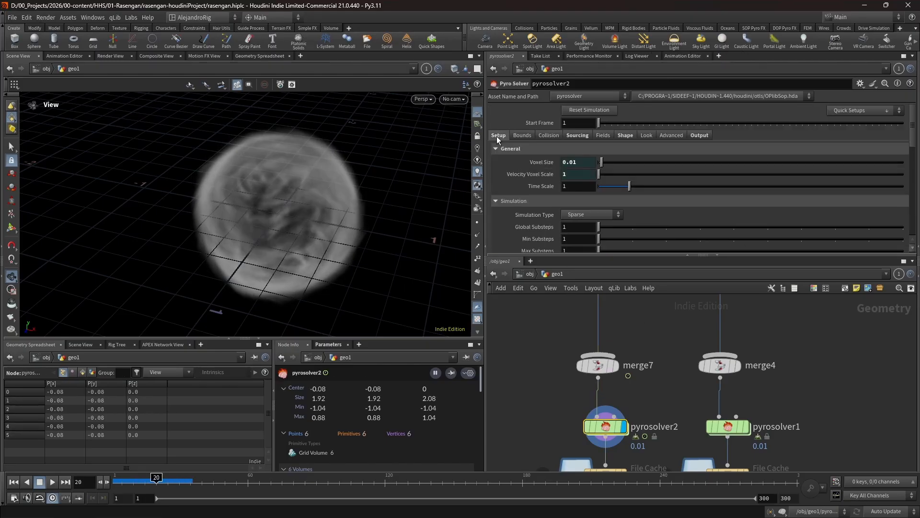
pyautogui.scroll(-3, 575, 185)
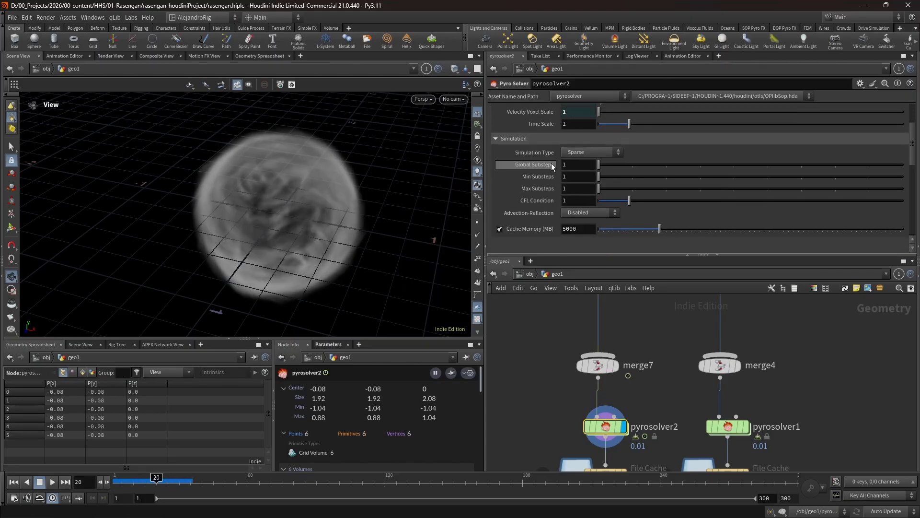
pyautogui.scroll(4, 551, 166)
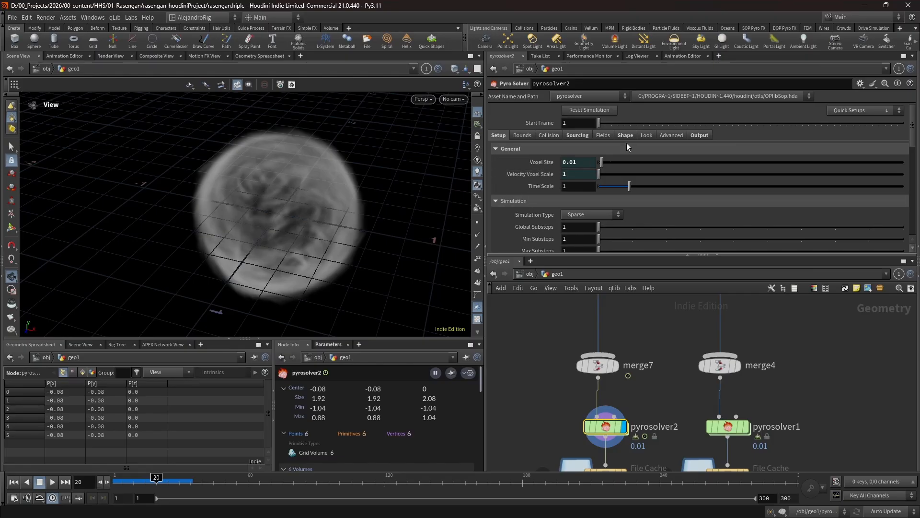
# - Examine pyrosolver2's sourcing entries for density and vel
pyautogui.click(577, 135)
pyautogui.scroll(-3, 546, 200)
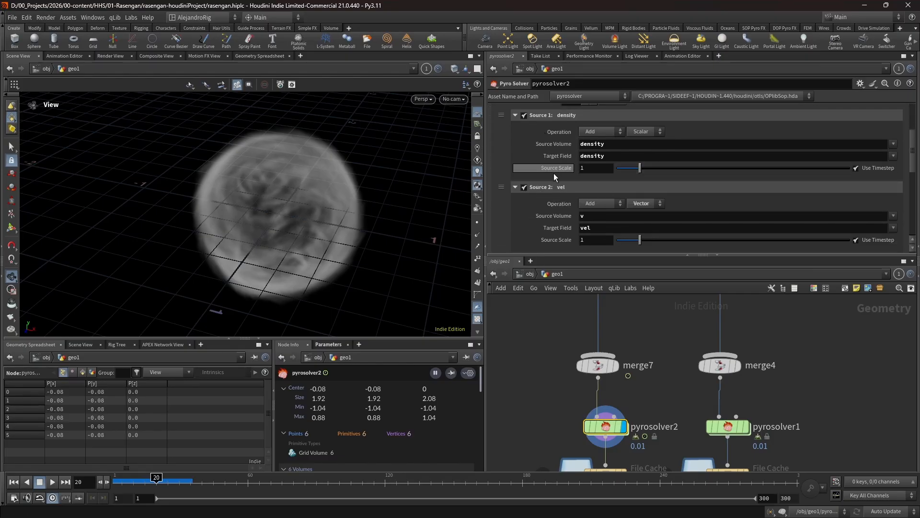
pyautogui.scroll(2, 552, 181)
pyautogui.scroll(-2, 552, 182)
pyautogui.scroll(2, 552, 182)
pyautogui.scroll(-2, 552, 182)
pyautogui.scroll(3, 618, 202)
# - Inspect pyrosolver2's shape settings, from buoyancy and disturbance down to viscosity
pyautogui.click(629, 136)
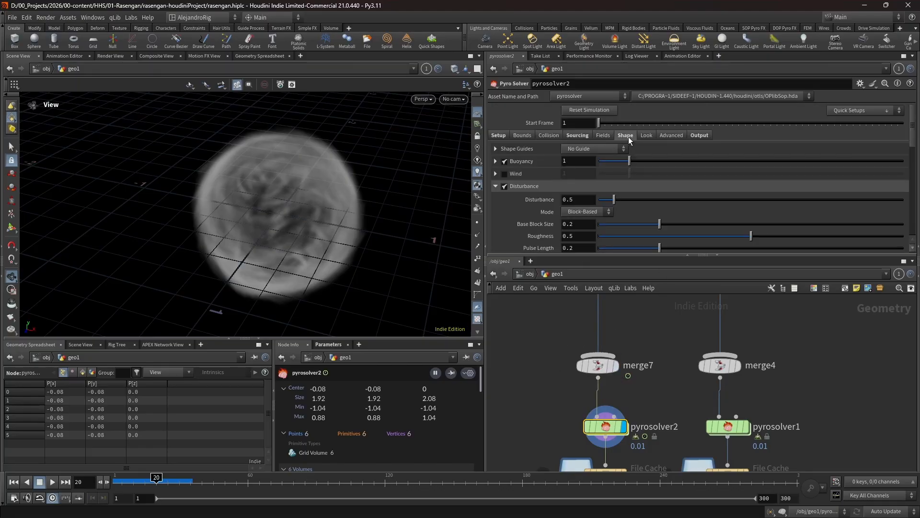
pyautogui.scroll(-3, 513, 203)
pyautogui.scroll(-5, 527, 196)
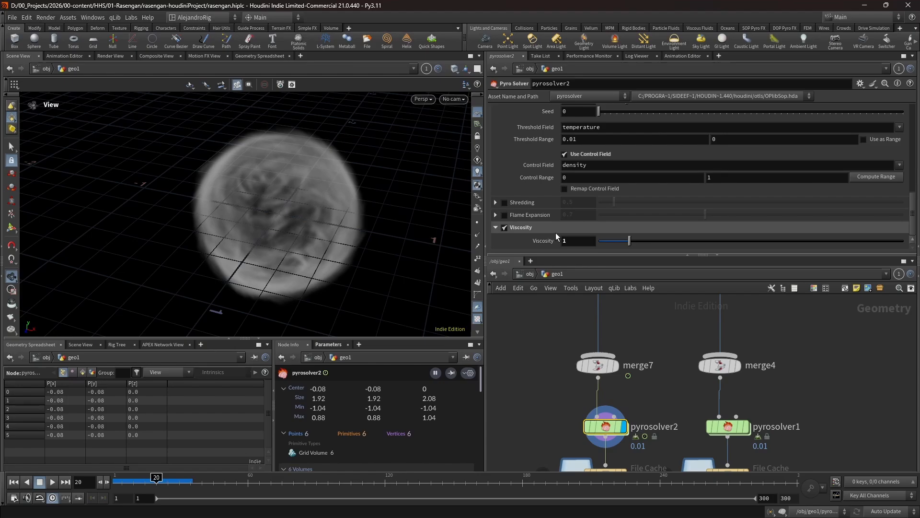
# - Scrub pyrosolver2's smoke simulation, and display the cached inner smoke from file2
pyautogui.scroll(8, 556, 233)
pyautogui.moveTo(157, 478)
pyautogui.mouseDown()
pyautogui.moveTo(120, 477)
pyautogui.moveTo(161, 478)
pyautogui.mouseUp()
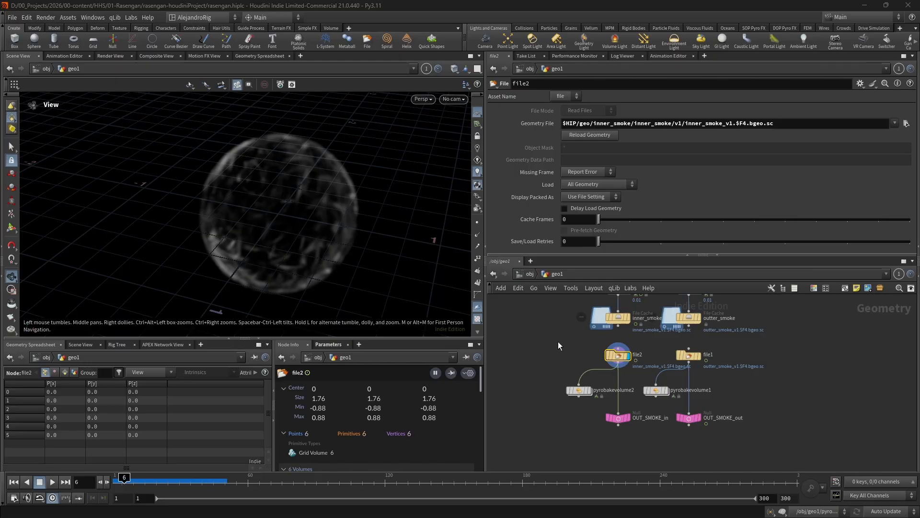
pyautogui.scroll(-5, 559, 332)
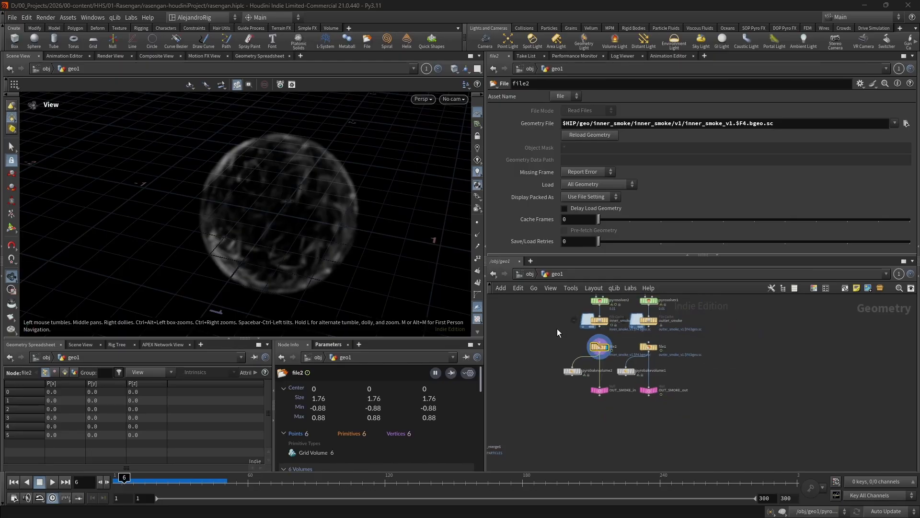
# - Display scatter3, forced to 25000 points, and scrub the timeline to frame 17 to view the points scattered on the curves
pyautogui.scroll(5, 589, 353)
pyautogui.scroll(2, 604, 358)
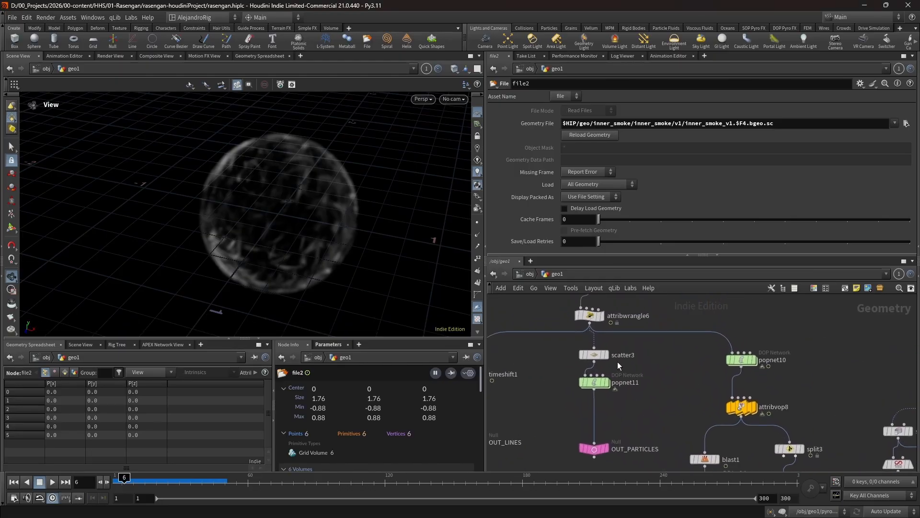
pyautogui.click(590, 355)
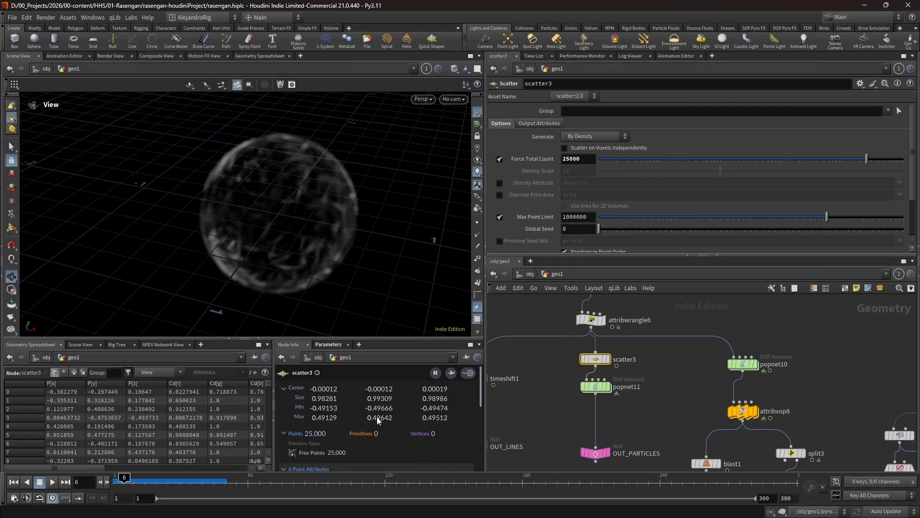
pyautogui.moveTo(596, 386)
pyautogui.click(608, 360)
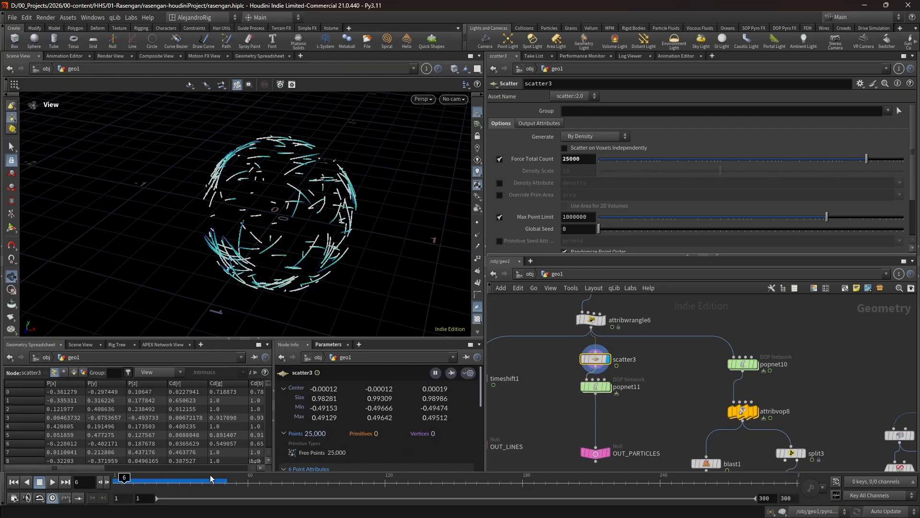
pyautogui.moveTo(124, 479); pyautogui.dragTo(127, 479)
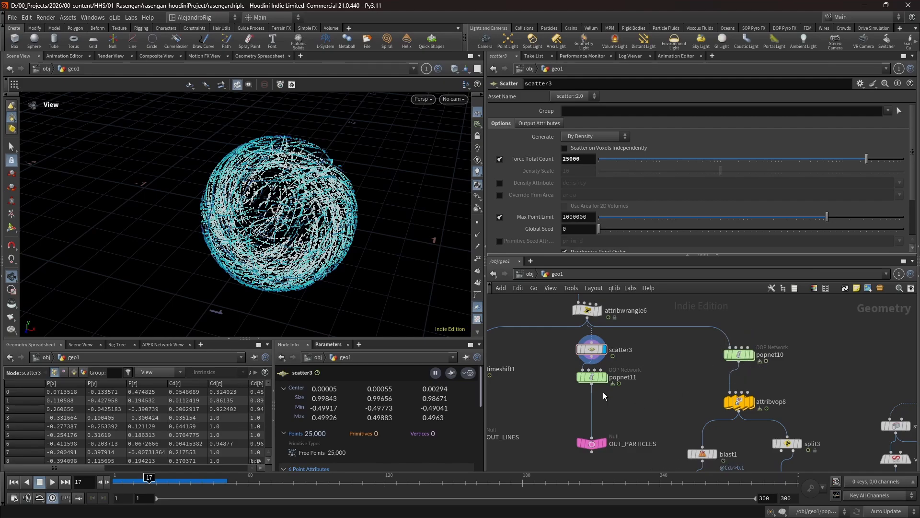
# - Display popnet11 and inspect its source_first_input settings, including emission type and geometry source, before returning to geo1
pyautogui.click(605, 378)
pyautogui.doubleClick(589, 379)
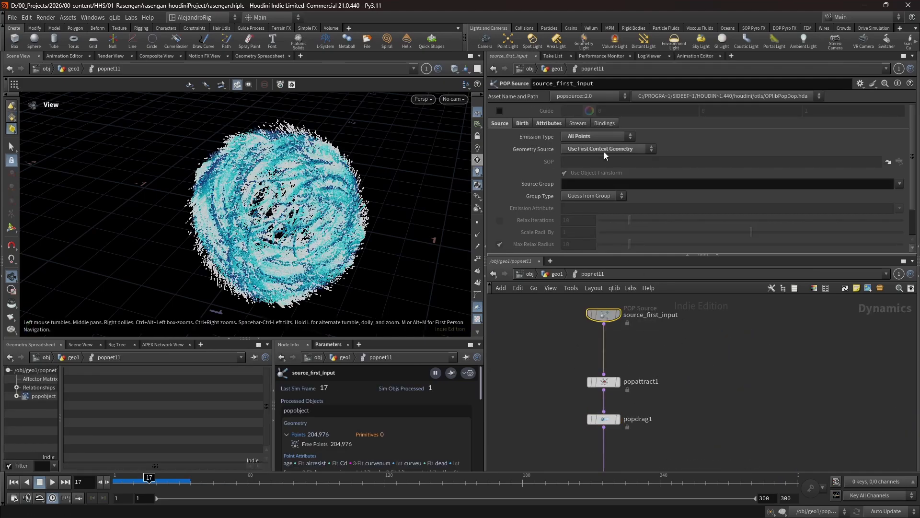
pyautogui.press('u')
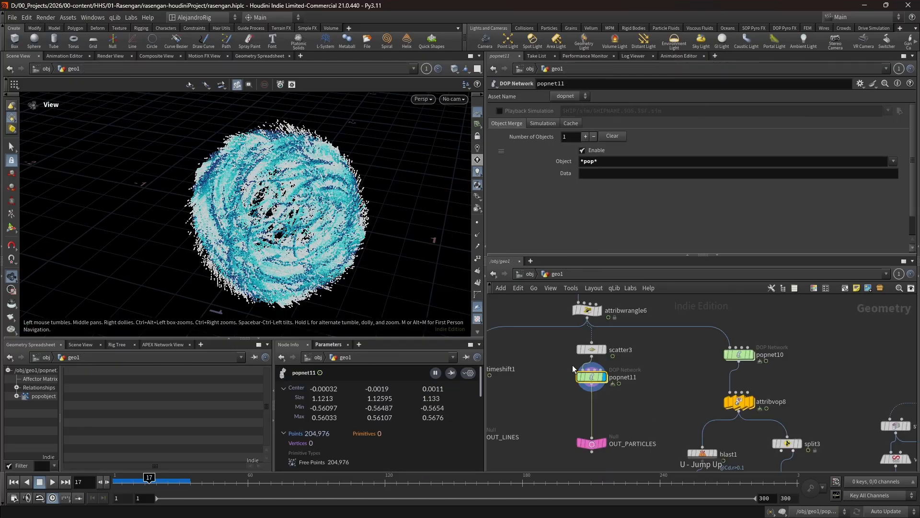
pyautogui.moveTo(565, 342); pyautogui.dragTo(625, 355)
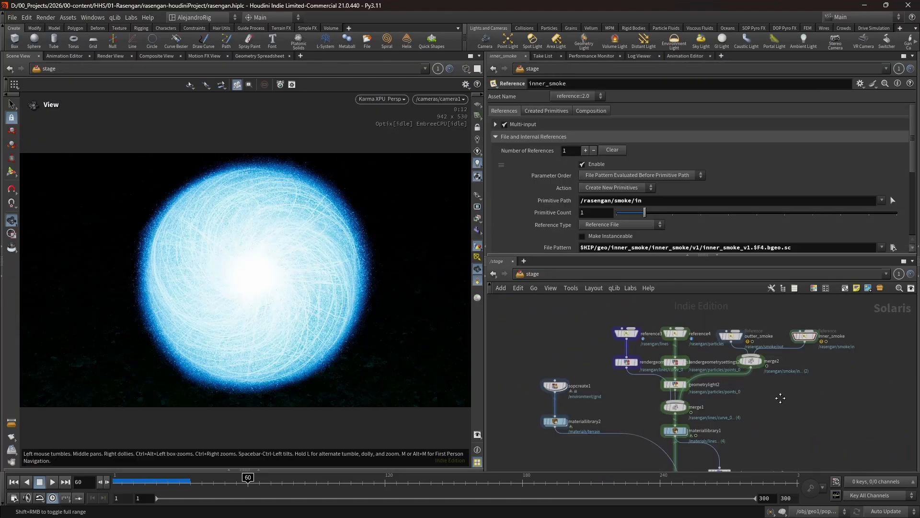
# - Examine the outter_smoke and inner_smoke references feeding merge2 in the stage network
pyautogui.moveTo(781, 396); pyautogui.dragTo(698, 415, button='middle')
pyautogui.scroll(1, 698, 373)
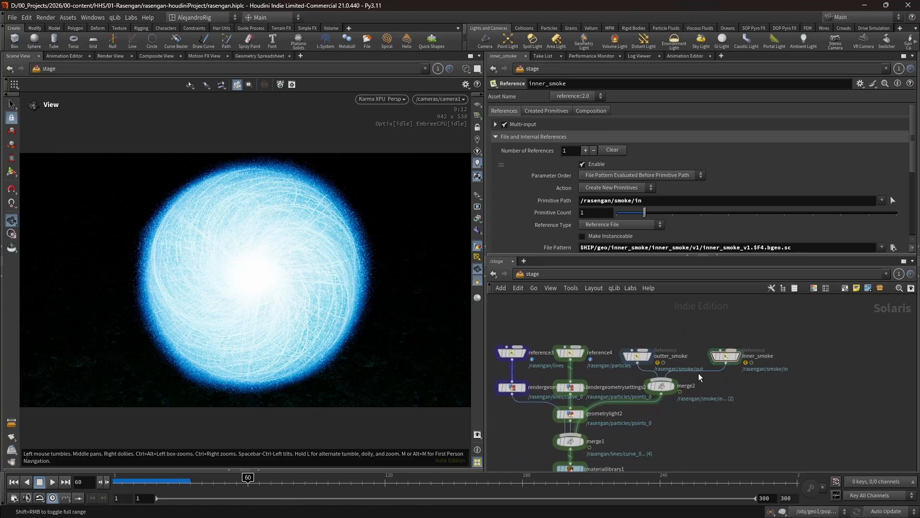
pyautogui.scroll(3, 699, 377)
pyautogui.moveTo(557, 340); pyautogui.dragTo(775, 390)
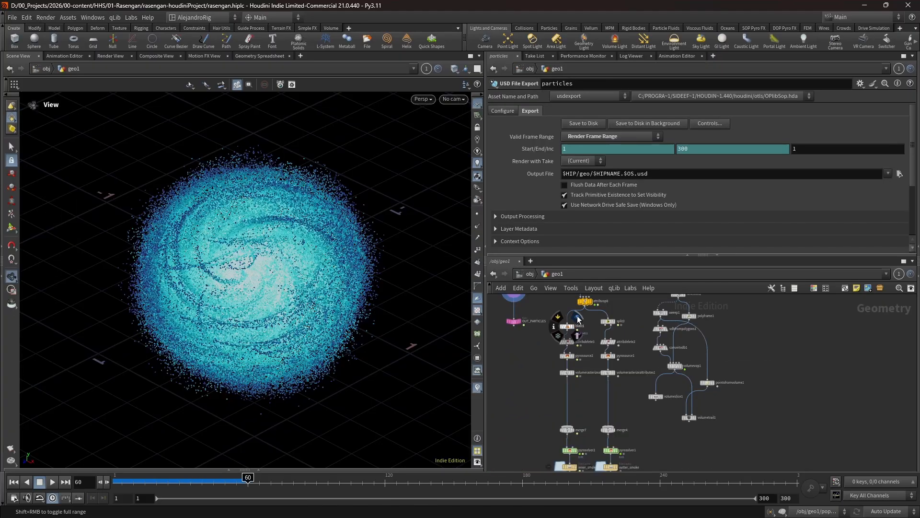
pyautogui.scroll(4, 595, 327)
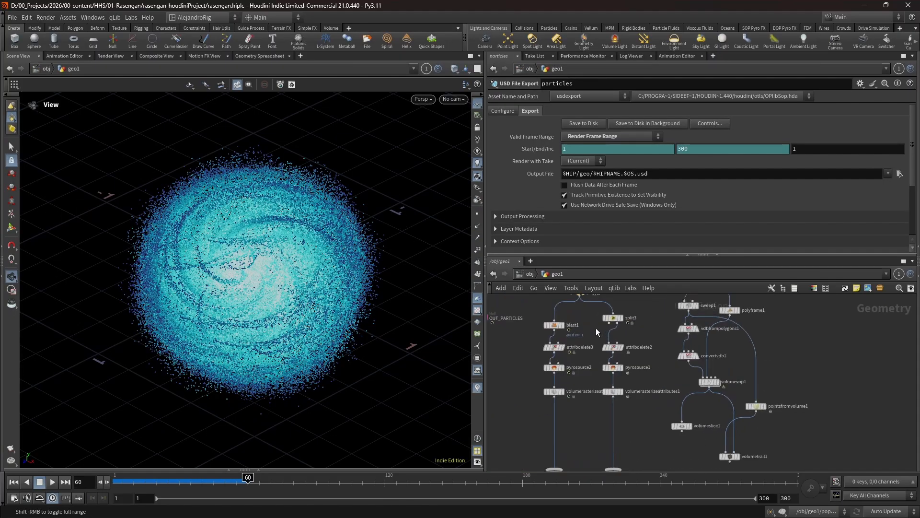
# - Review geo1's smoke branch from attribvop8 down to the file caches and OUT_SMOKE nulls, and return to the stage network
pyautogui.moveTo(593, 325); pyautogui.dragTo(599, 388, button='middle')
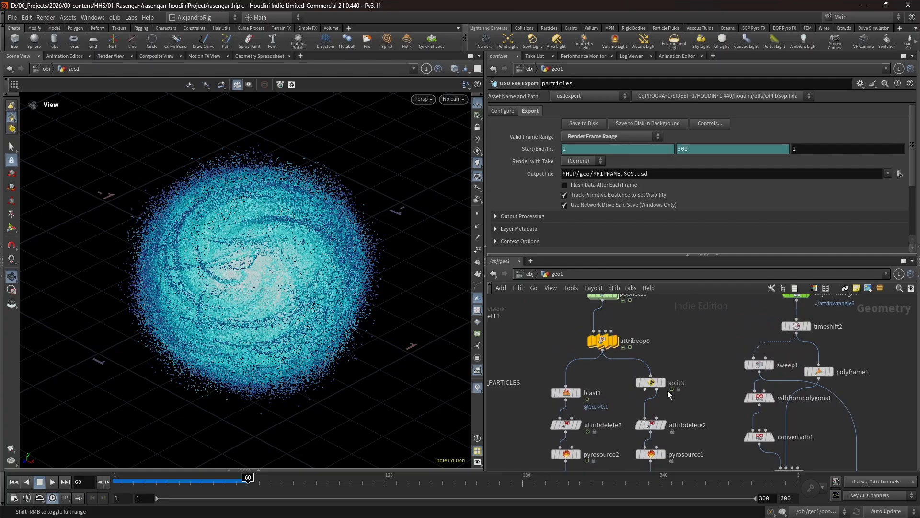
pyautogui.scroll(-3, 594, 440)
pyautogui.moveTo(595, 441); pyautogui.dragTo(601, 344, button='middle')
pyautogui.moveTo(619, 428); pyautogui.dragTo(624, 323, button='middle')
pyautogui.moveTo(620, 400)
pyautogui.mouseDown(button='middle')
pyautogui.moveTo(620, 353)
pyautogui.moveTo(606, 389)
pyautogui.moveTo(597, 352)
pyautogui.moveTo(607, 430)
pyautogui.mouseUp(button='middle')
pyautogui.scroll(2, 605, 389)
pyautogui.scroll(2, 602, 382)
pyautogui.scroll(-2, 606, 430)
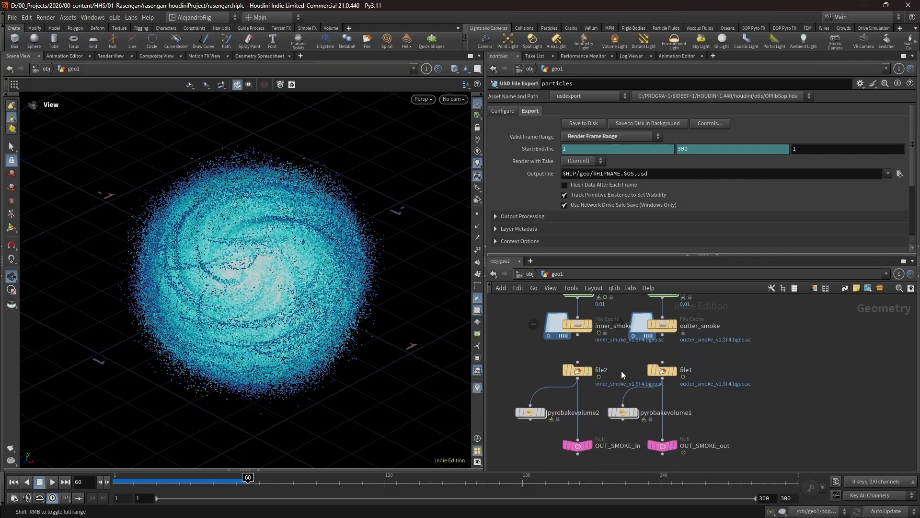
pyautogui.press('n')
pyautogui.click(629, 358)
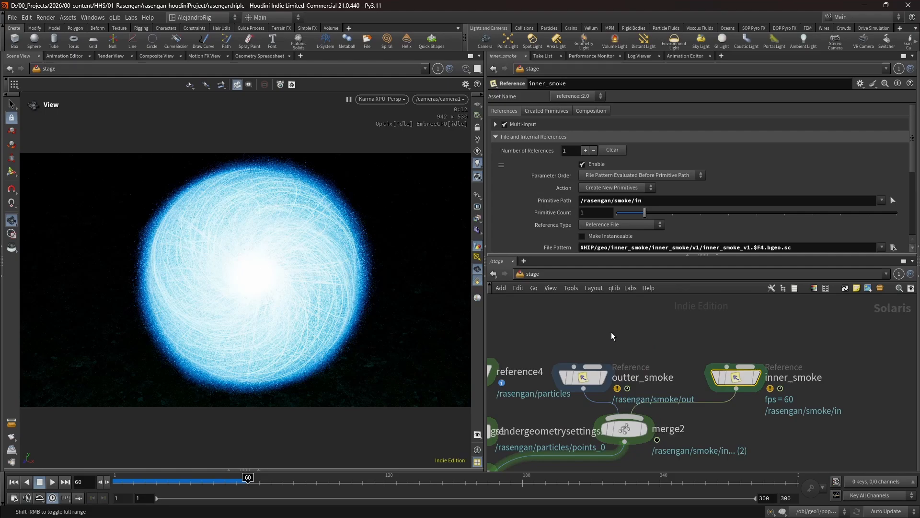
# - Isolate the referenced lines at reference3 and examine them from different angles in the Karma viewport
pyautogui.scroll(-4, 575, 385)
pyautogui.moveTo(579, 413); pyautogui.dragTo(613, 334, button='middle')
pyautogui.moveTo(623, 402); pyautogui.dragTo(670, 421, button='middle')
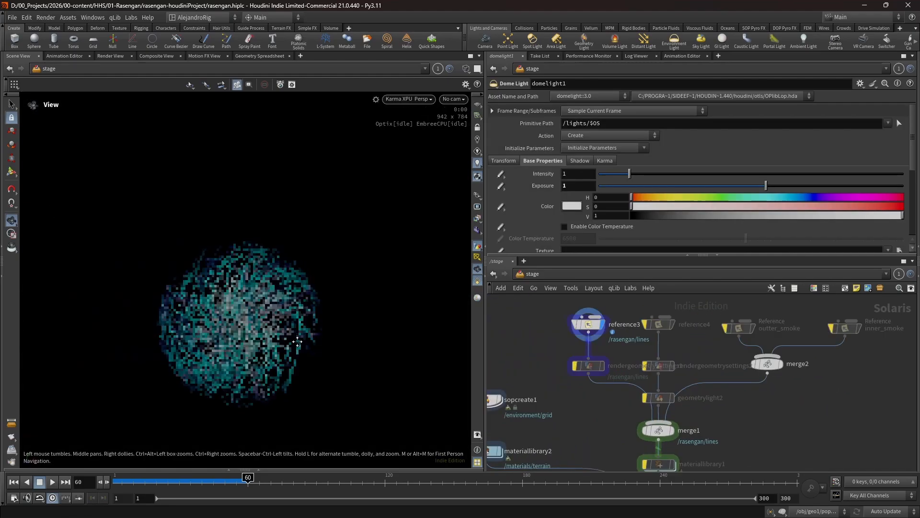
pyautogui.moveTo(297, 341); pyautogui.dragTo(326, 330, button='middle')
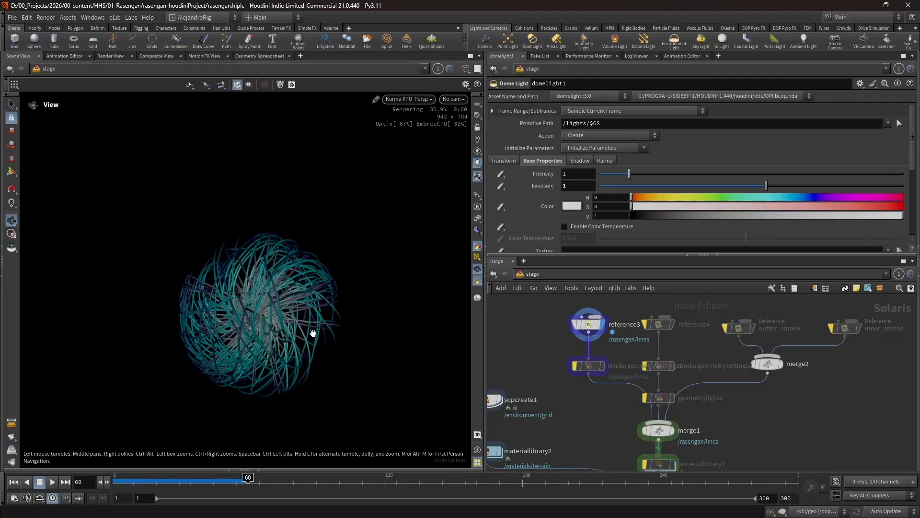
pyautogui.moveTo(298, 336); pyautogui.dragTo(253, 346)
pyautogui.moveTo(253, 346); pyautogui.dragTo(148, 337, button='middle')
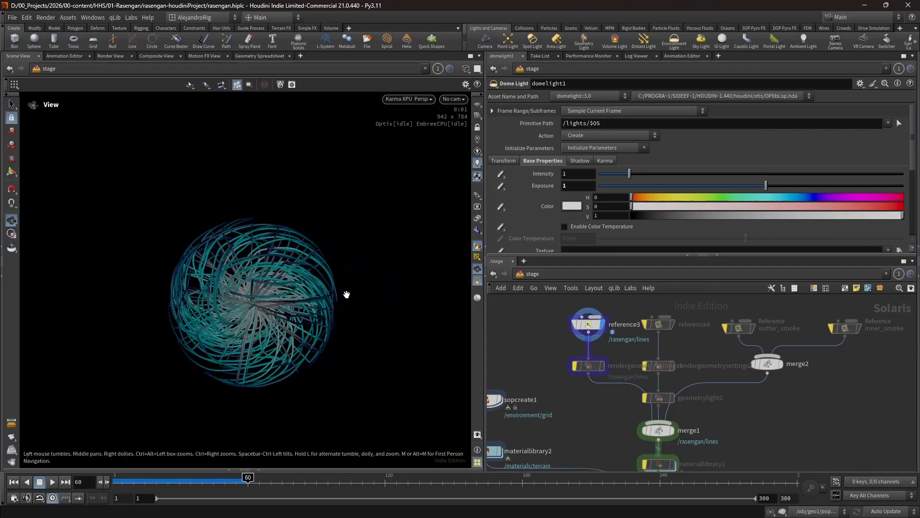
pyautogui.moveTo(346, 294); pyautogui.dragTo(303, 309)
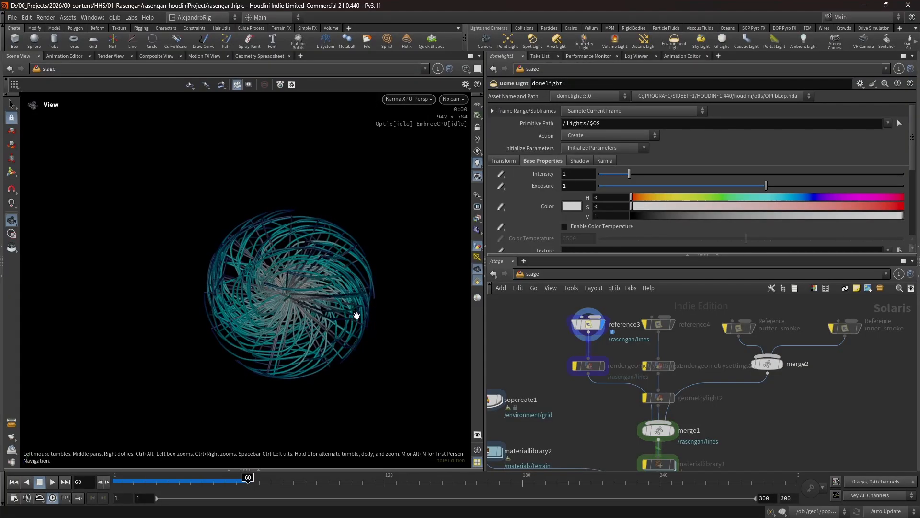
pyautogui.moveTo(357, 315); pyautogui.dragTo(343, 315, button='middle')
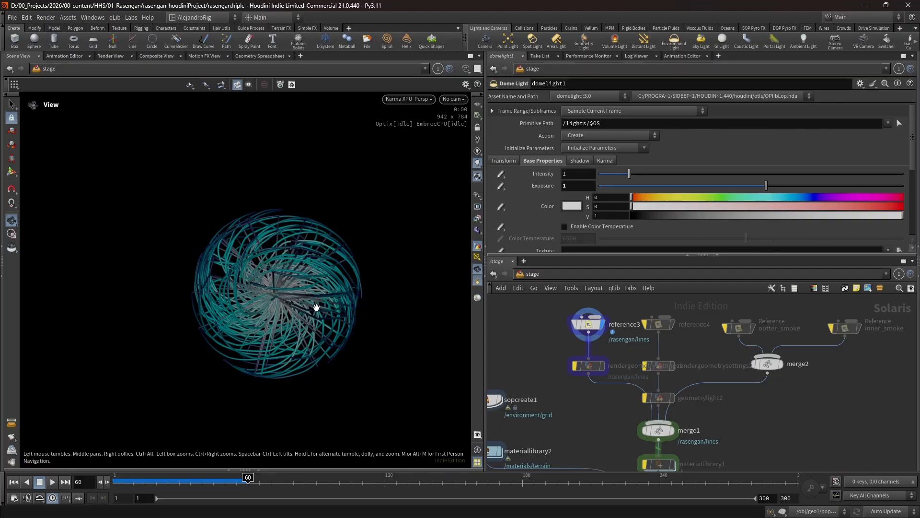
# - Enable and display rendergeometrysettings1, and inspect its curve rendering mode and Width Scale authoring options
pyautogui.click(588, 371)
pyautogui.click(602, 365)
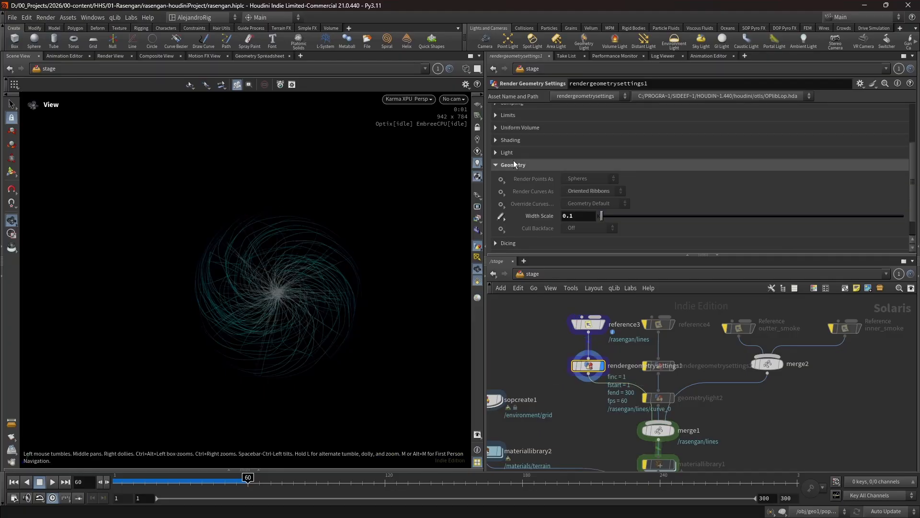
pyautogui.click(501, 216)
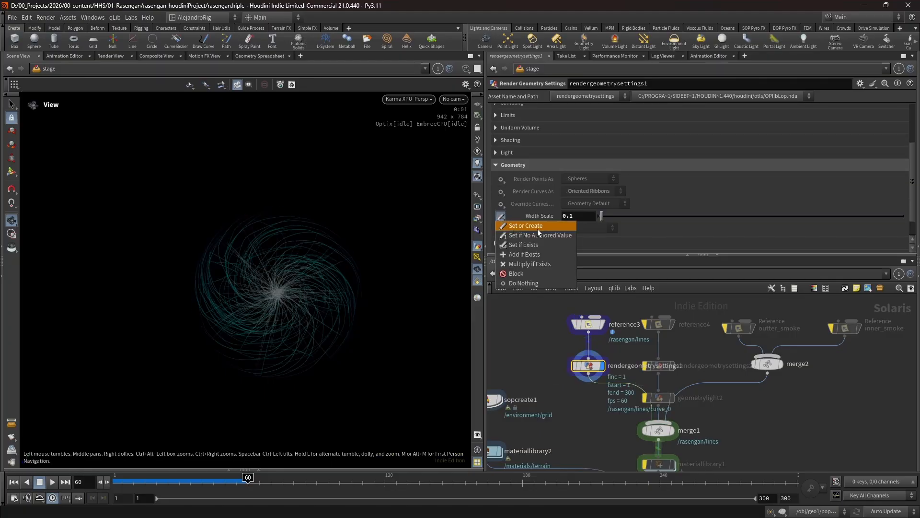
pyautogui.click(519, 214)
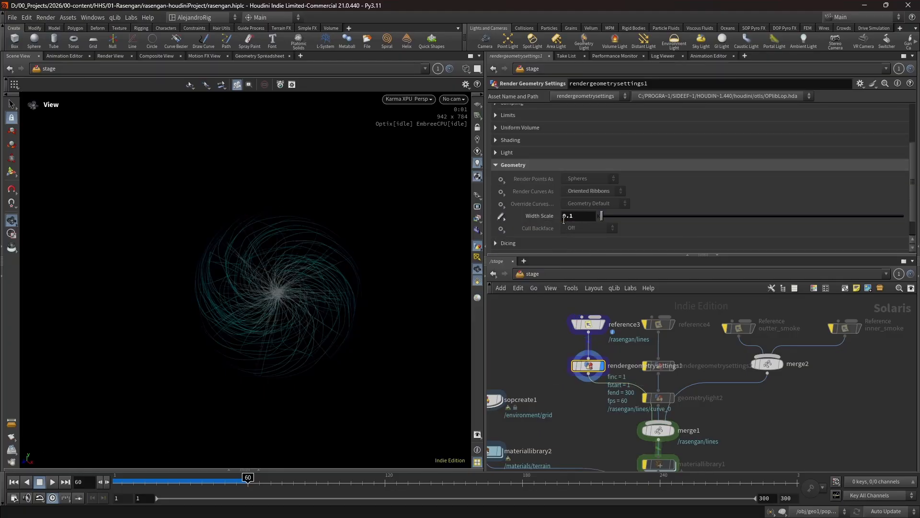
pyautogui.moveTo(304, 301); pyautogui.dragTo(312, 302)
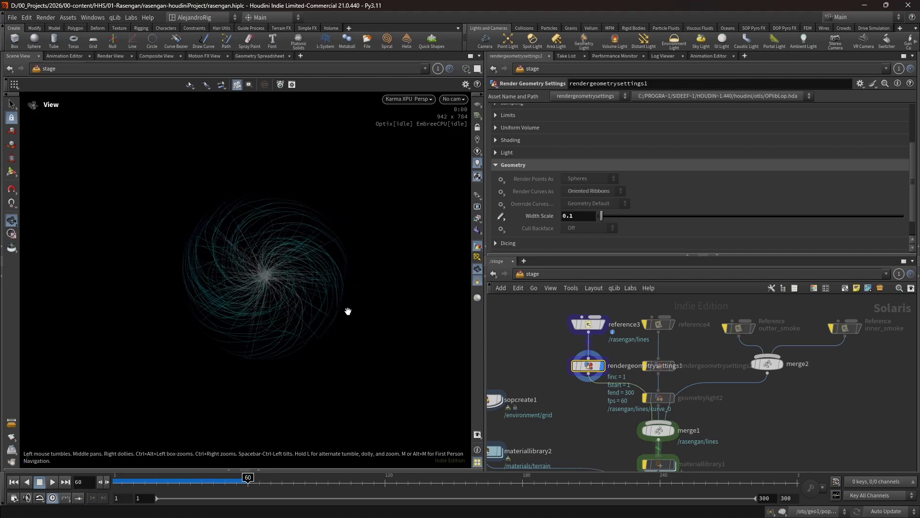
# - Enable and display reference4 to view the particles, and enable rendergeometrysettings2 and open its settings
pyautogui.click(659, 324)
pyautogui.click(672, 324)
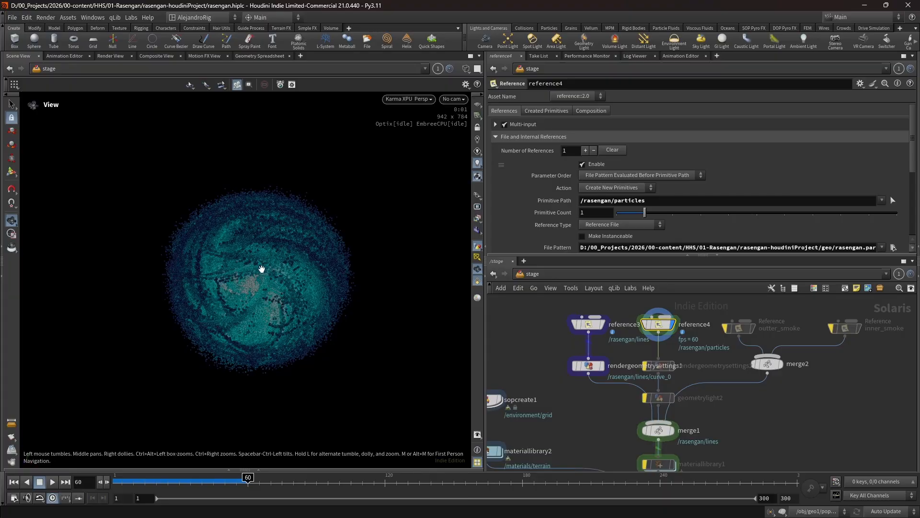
pyautogui.click(659, 365)
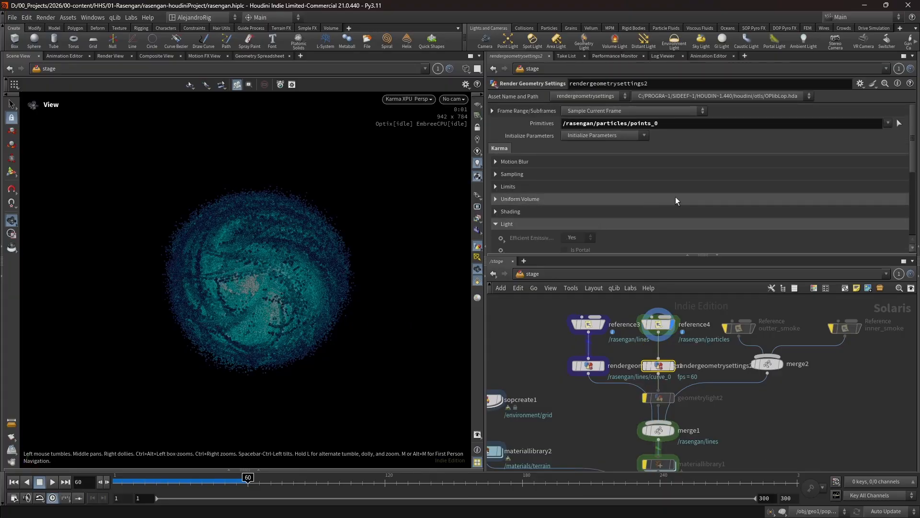
# - Try repositioning rendergeometrysettings1 and geometrylight2 in the stage network, and undo the moves
pyautogui.moveTo(594, 373); pyautogui.dragTo(537, 360)
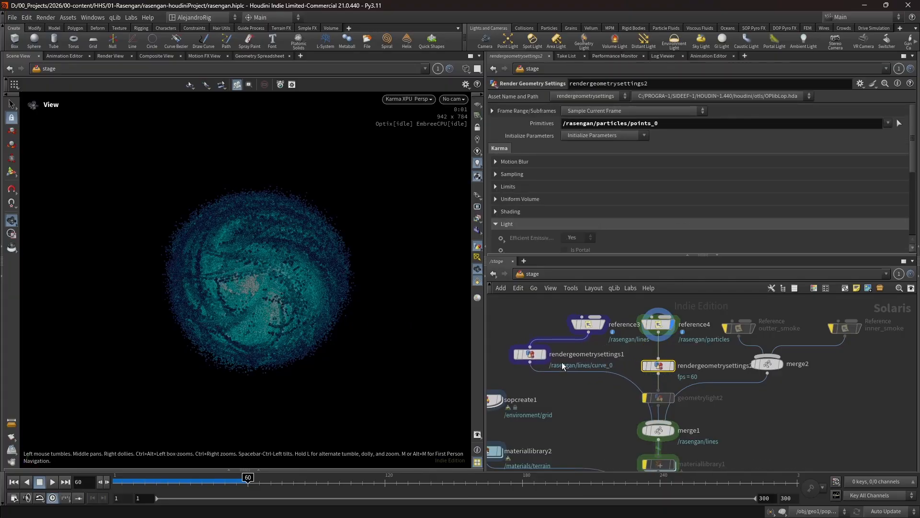
pyautogui.moveTo(660, 399); pyautogui.dragTo(577, 390)
pyautogui.hotkey('ctrl', 'z')
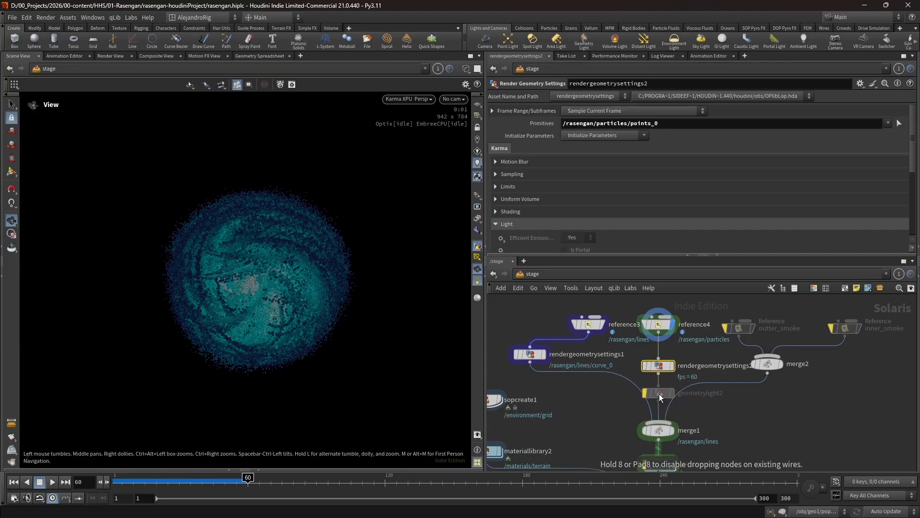
pyautogui.hotkey('ctrl', 'z')
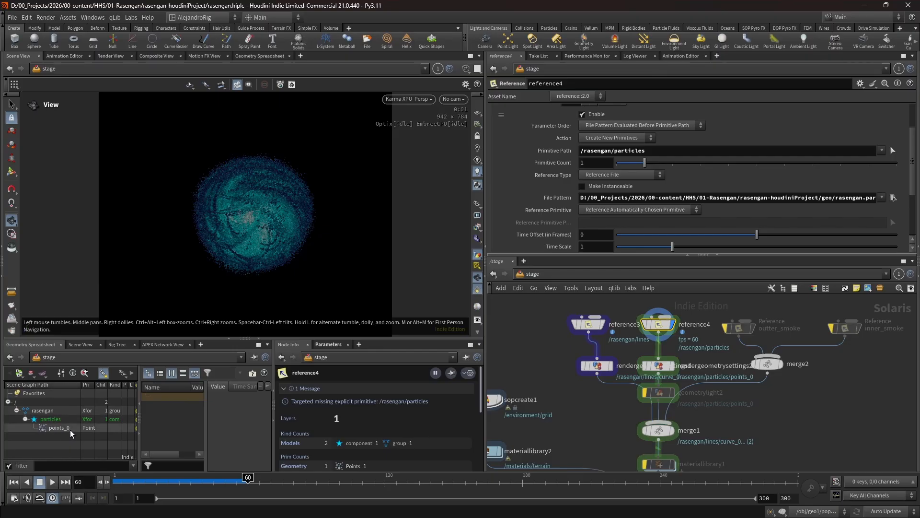
# - Check rendergeometrysettings1's target primitive, bypass the particle and smoke references to isolate the lines, and display materiallibrary1
pyautogui.click(596, 366)
pyautogui.scroll(2, 675, 435)
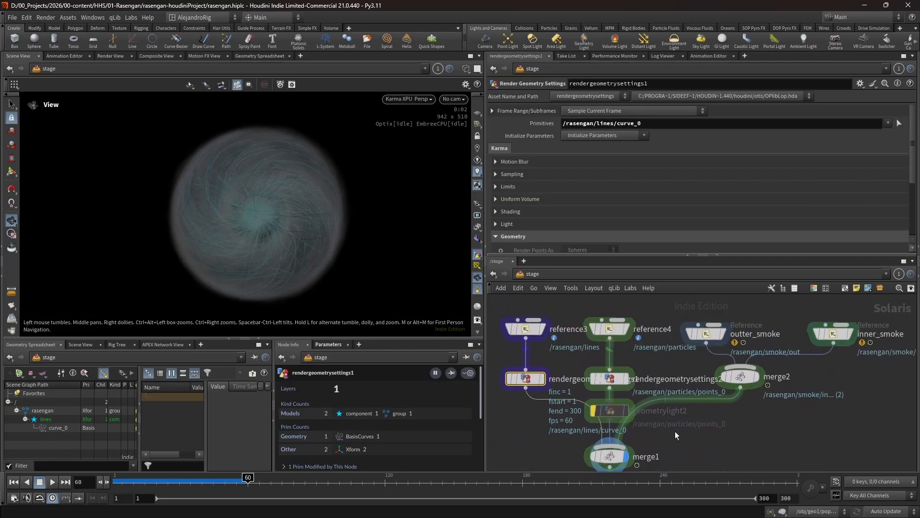
pyautogui.scroll(-1, 675, 435)
pyautogui.moveTo(668, 331); pyautogui.dragTo(834, 369)
pyautogui.press('b')
pyautogui.moveTo(594, 316); pyautogui.dragTo(663, 360)
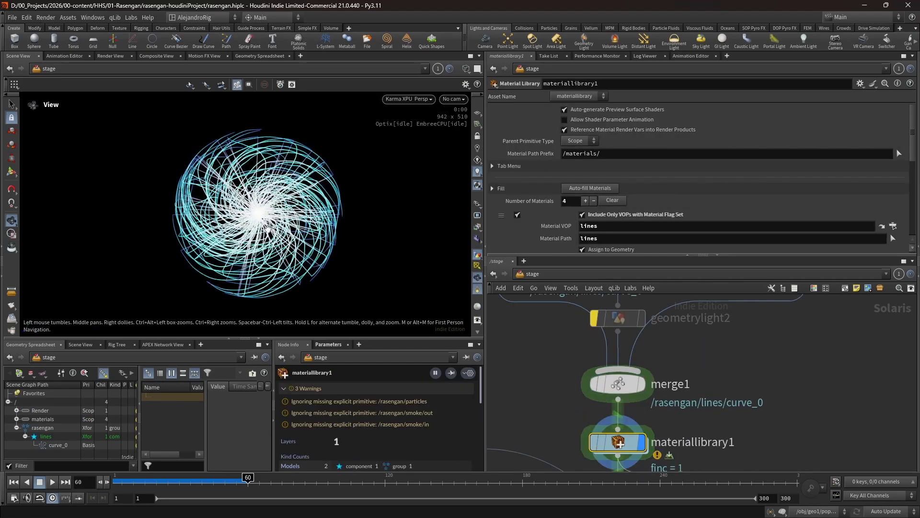
# - Open the lines material and inspect its displayColor primvar reader and the mtlxstandard_surface base and emission settings
pyautogui.doubleClick(616, 439)
pyautogui.doubleClick(640, 349)
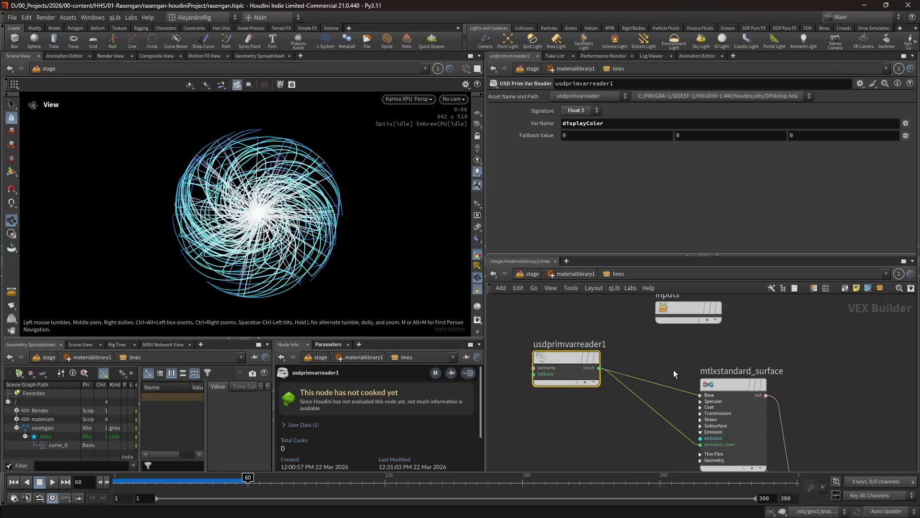
pyautogui.moveTo(709, 394); pyautogui.dragTo(702, 367)
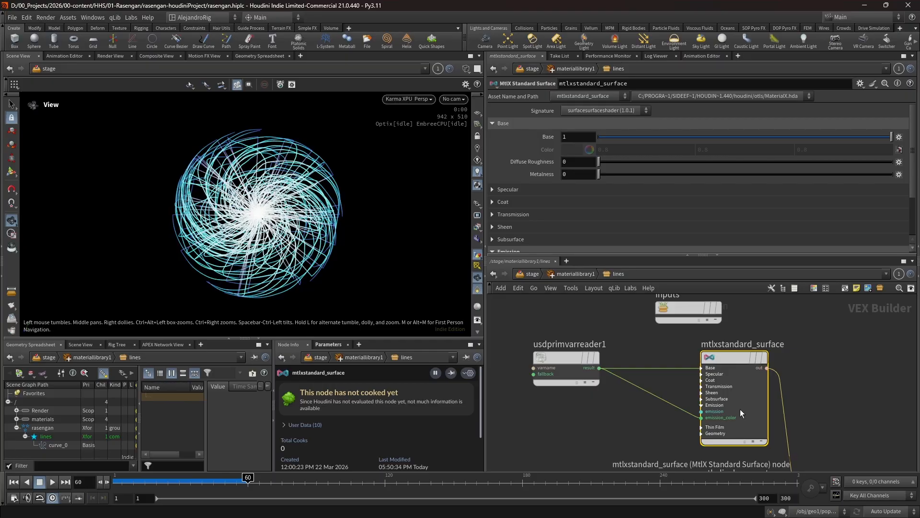
pyautogui.scroll(-3, 623, 191)
pyautogui.click(588, 201)
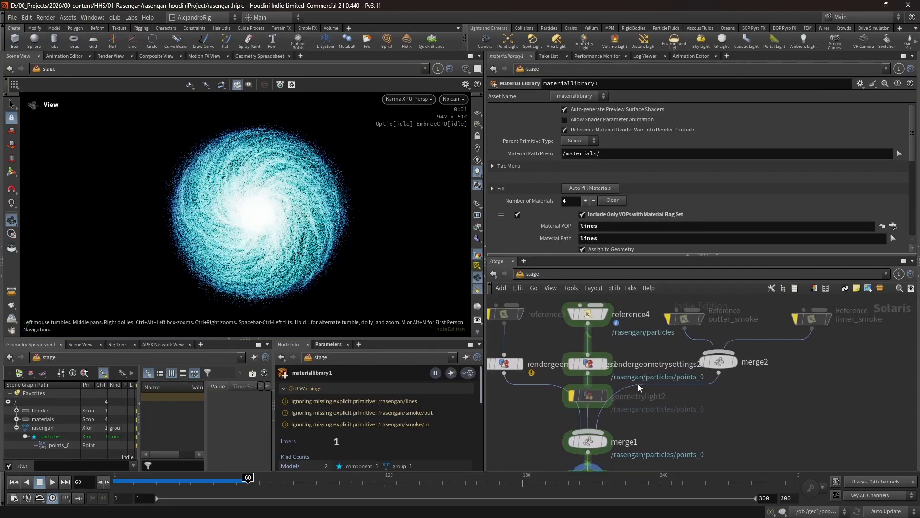
# - Leave the particles material and review rendergeometrysettings2's target primitive and light settings in the stage network
pyautogui.moveTo(635, 361); pyautogui.dragTo(644, 394, button='middle')
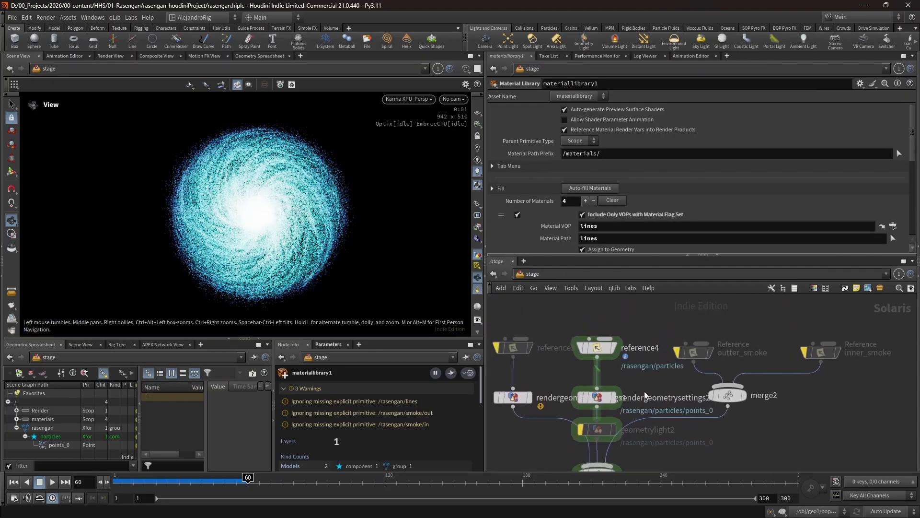
pyautogui.click(597, 397)
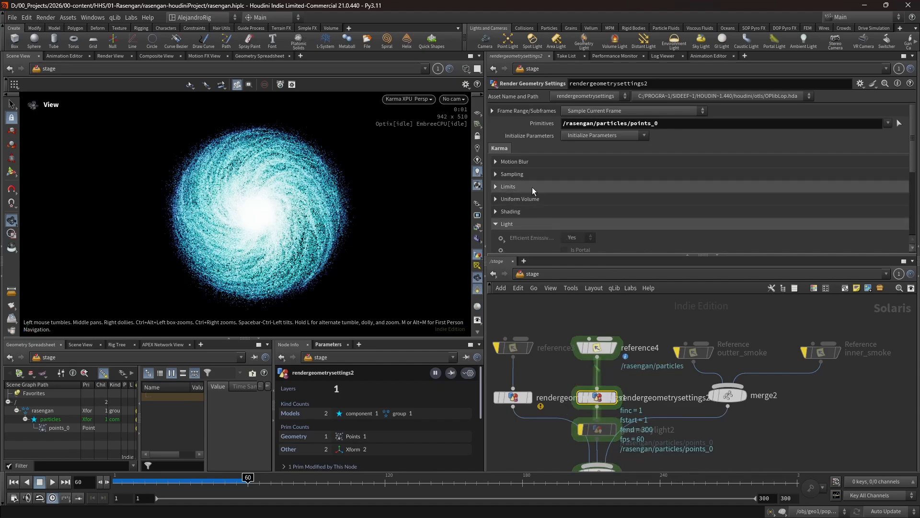
pyautogui.scroll(-2, 572, 211)
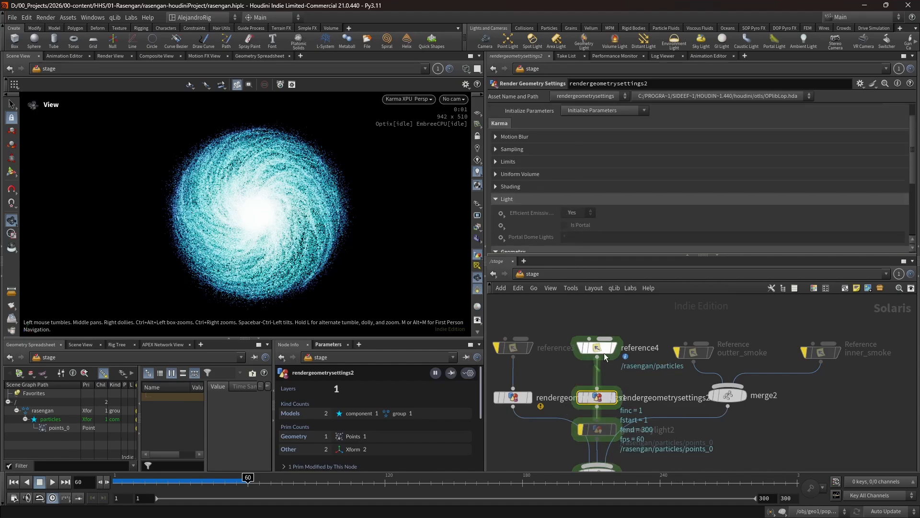
# - Move reference4, rendergeometrysettings2 and geometrylight2 higher in the stage network, keeping them in one column
pyautogui.moveTo(604, 353); pyautogui.dragTo(598, 314)
pyautogui.moveTo(597, 388); pyautogui.dragTo(597, 339)
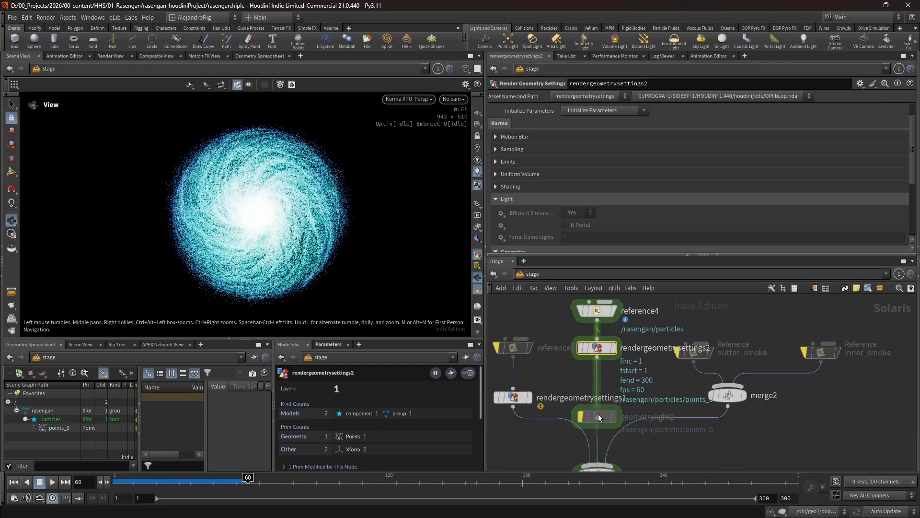
pyautogui.moveTo(598, 430); pyautogui.dragTo(596, 398)
pyautogui.moveTo(600, 400)
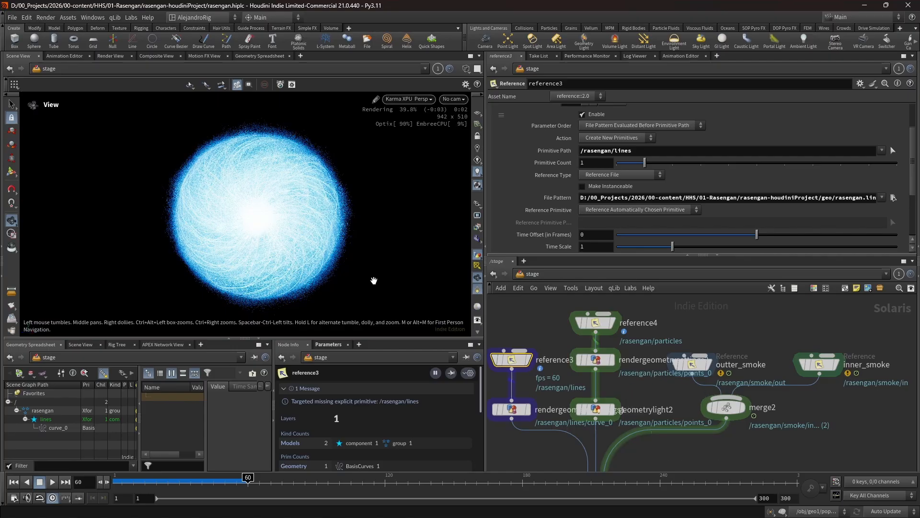
# - Check the combined Karma XPU render through camera1 in an enlarged viewport, and open camera1's view settings
pyautogui.hotkey('ctrl', 'b')
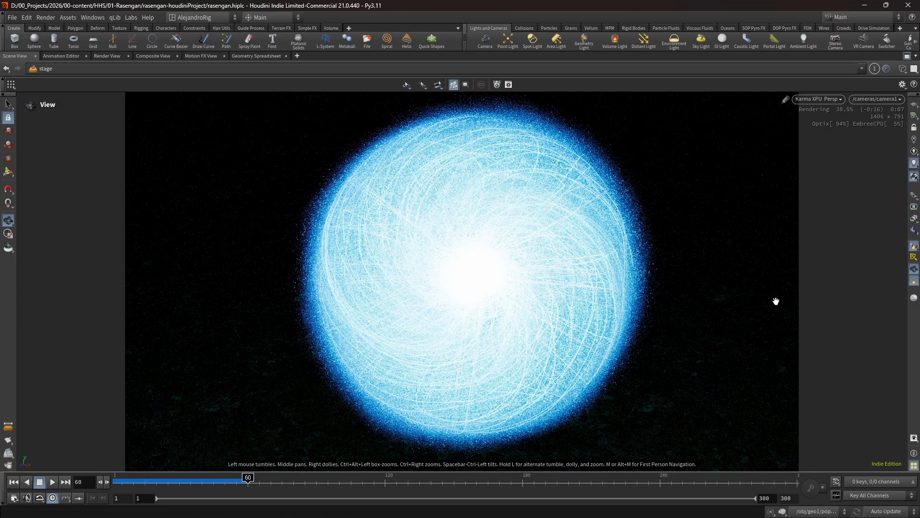
pyautogui.hotkey('ctrl', 'b')
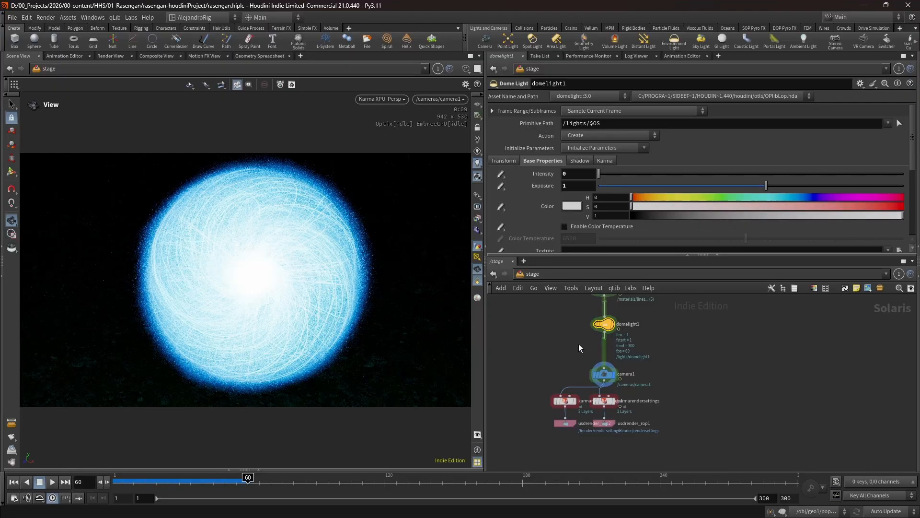
pyautogui.click(604, 374)
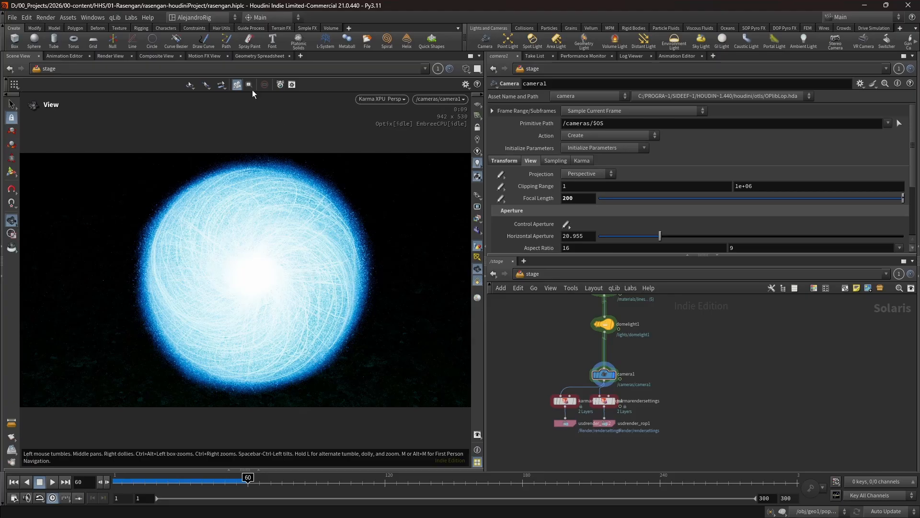
# - Open the OCIO settings to review the render working space and view transform
pyautogui.click(27, 17)
pyautogui.moveTo(12, 18)
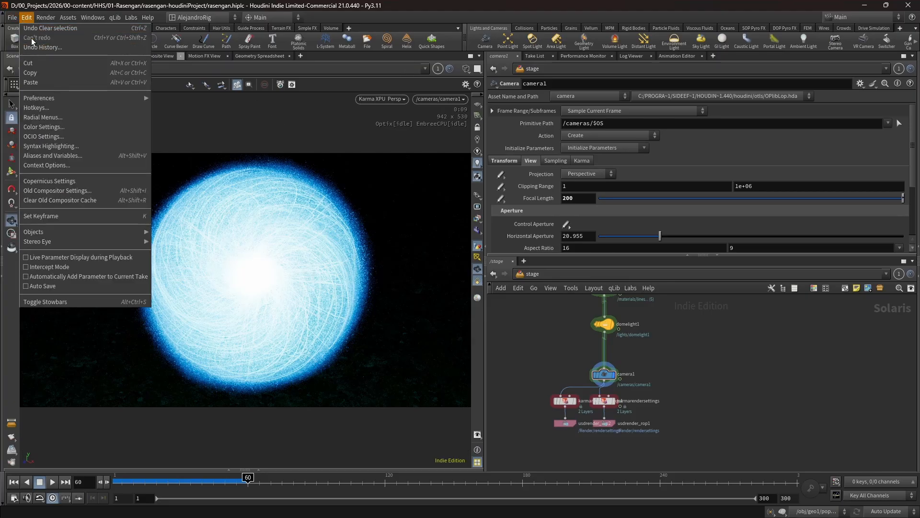
pyautogui.click(93, 138)
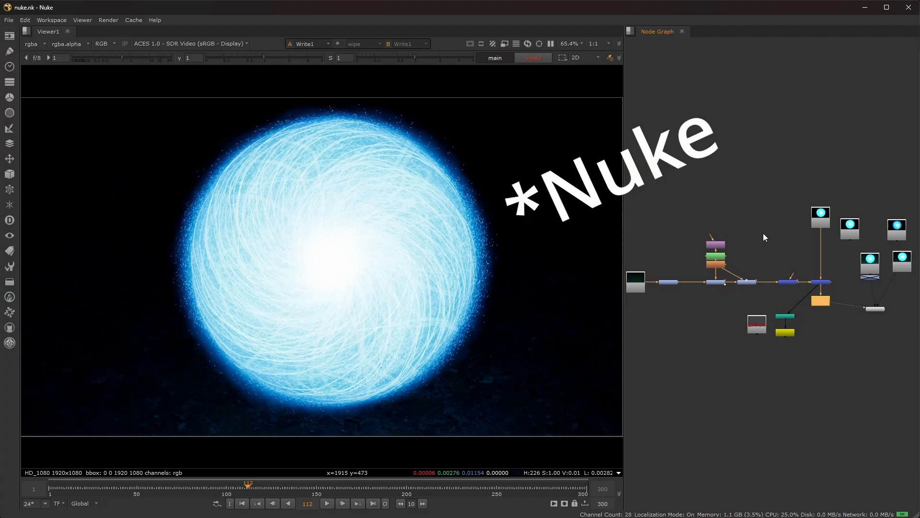
# - Switch to Nuke, inspect Read6's EXR file path and input transform, and look over the node graph
pyautogui.doubleClick(818, 219)
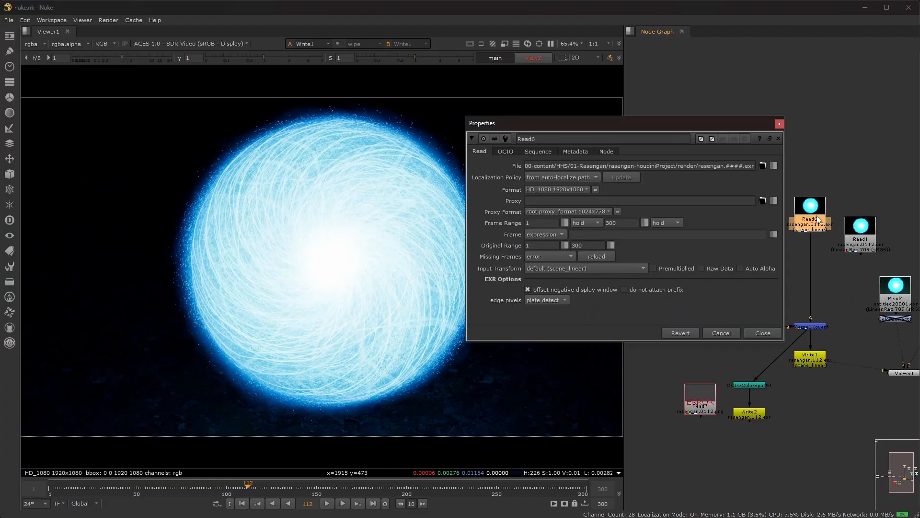
pyautogui.click(779, 124)
pyautogui.scroll(-2, 765, 257)
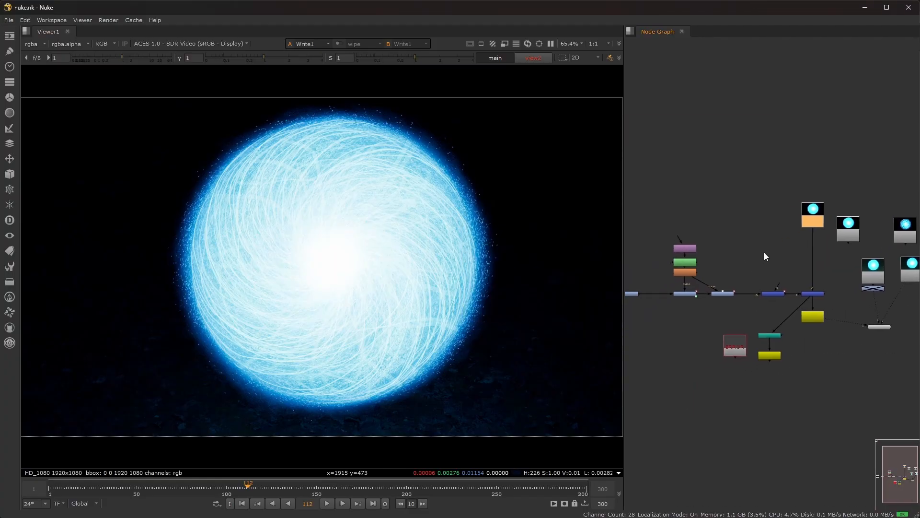
pyautogui.scroll(-2, 767, 253)
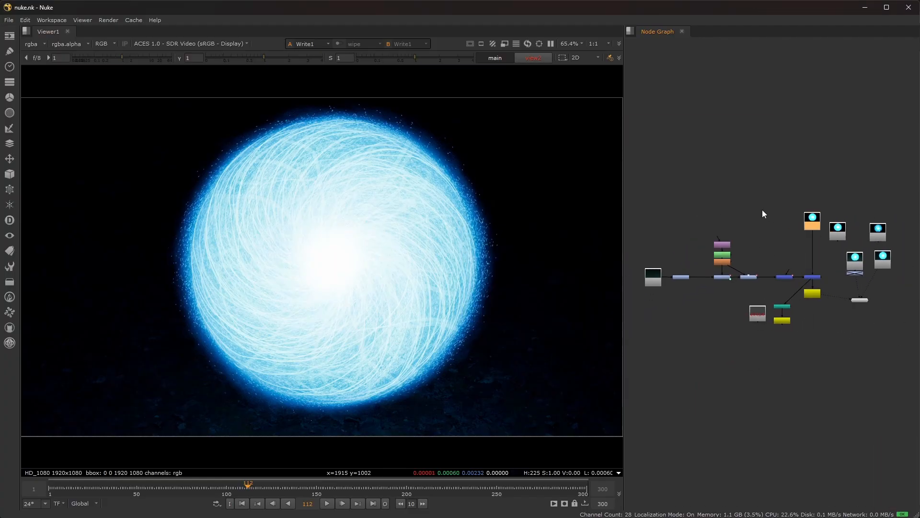
# - Open Nuke's project colour settings and inspect the path of the custom OCIO config houdini-config-v2.1.0_aces-v1.3_ocio-v2.3.ocio
pyautogui.press('s')
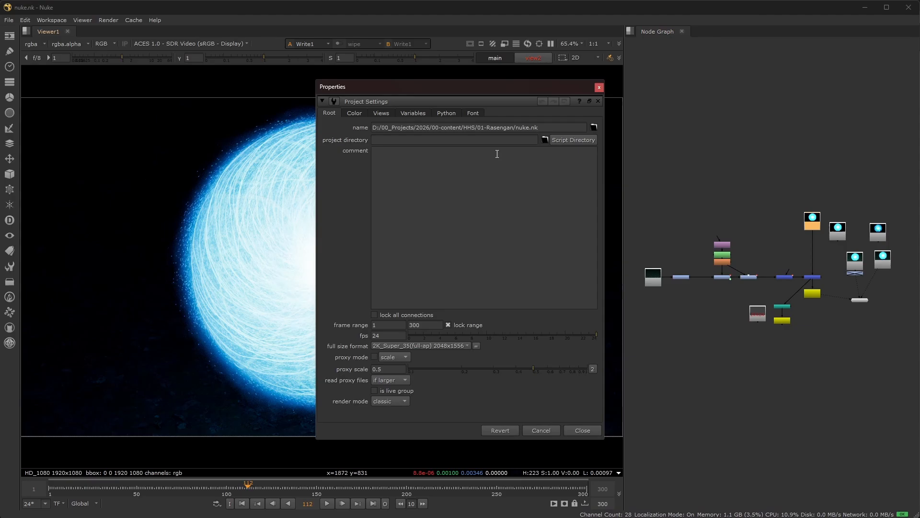
pyautogui.click(355, 113)
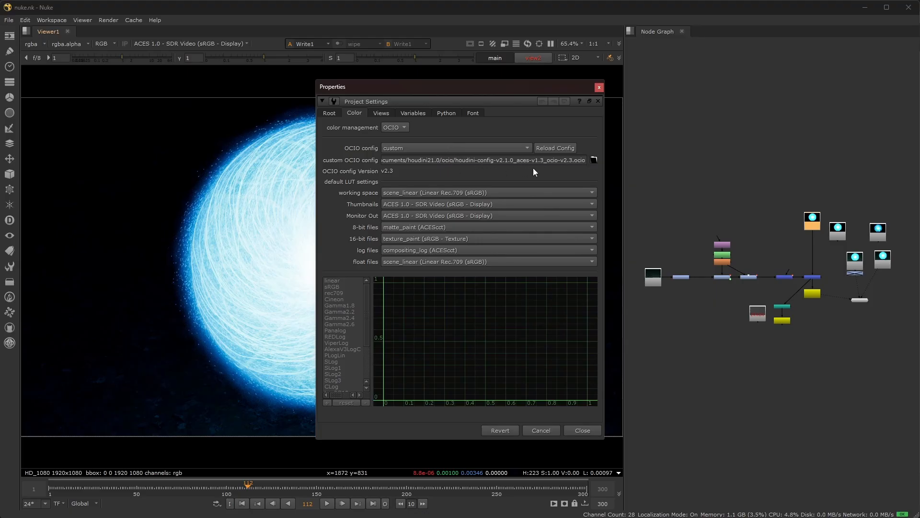
pyautogui.click(594, 159)
pyautogui.doubleClick(318, 325)
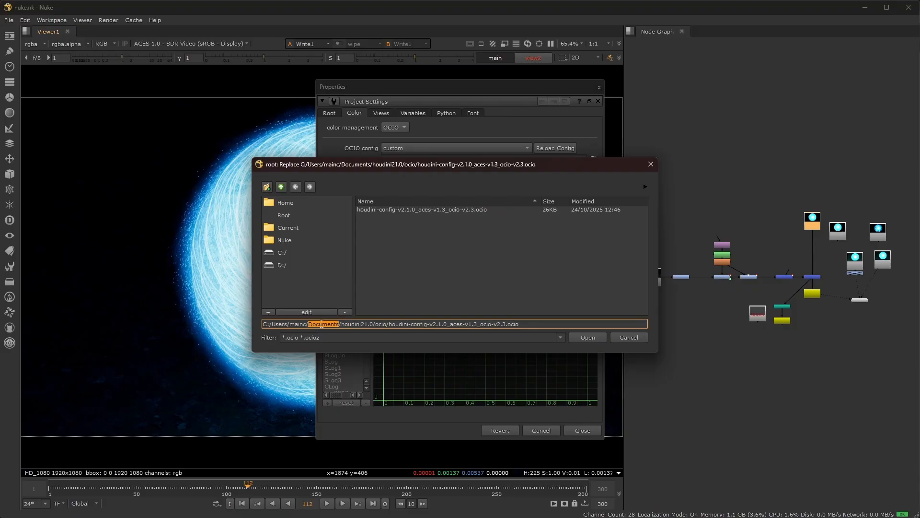
pyautogui.click(348, 324)
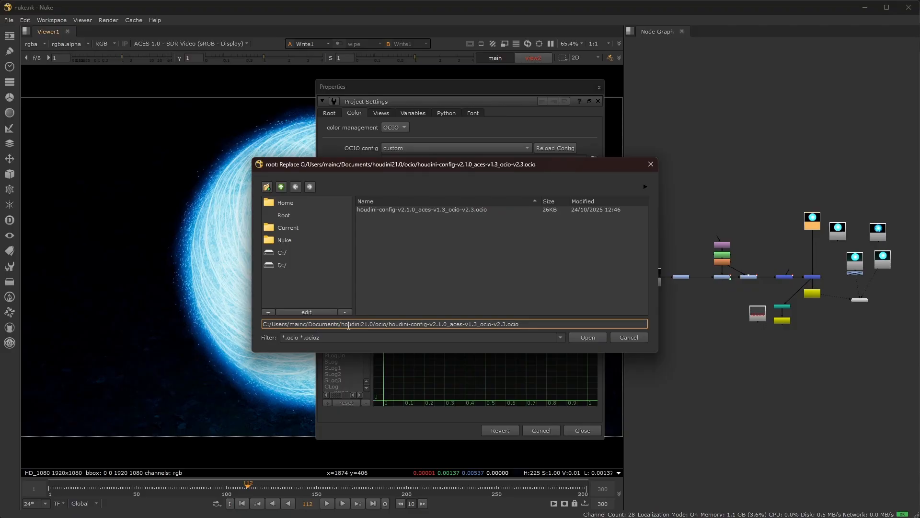
pyautogui.click(375, 325)
pyautogui.moveTo(375, 325); pyautogui.dragTo(645, 324)
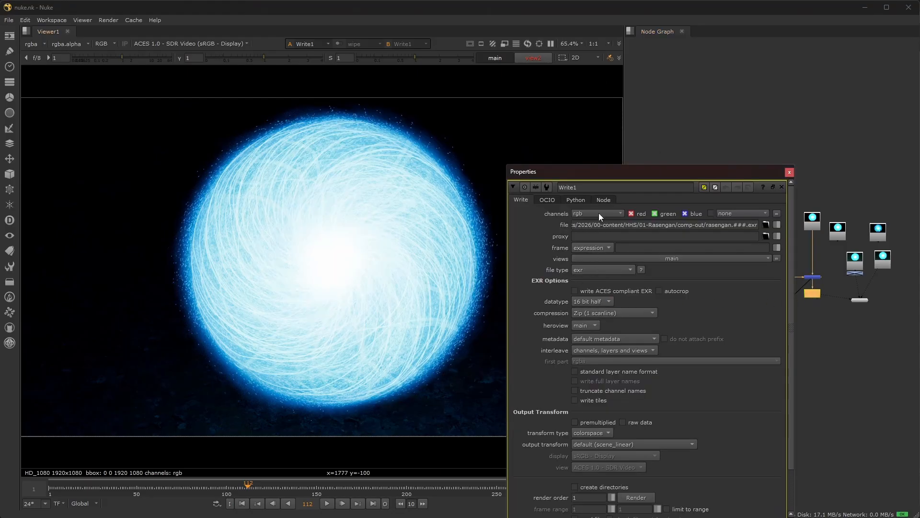
pyautogui.moveTo(604, 174); pyautogui.dragTo(574, 99)
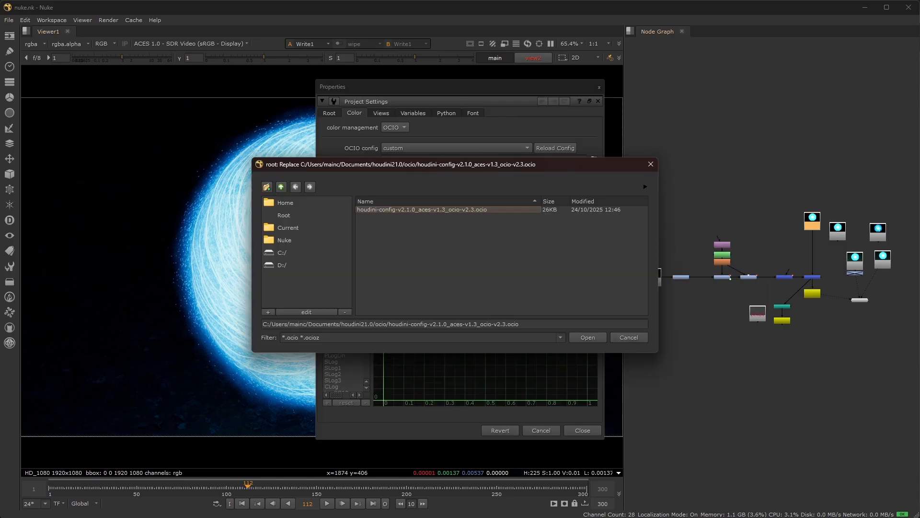
# - Switch to DaVinci Resolve's Color page, try adding an ACES Transform node, and inspect the existing ACES Transform's settings
pyautogui.click(524, 506)
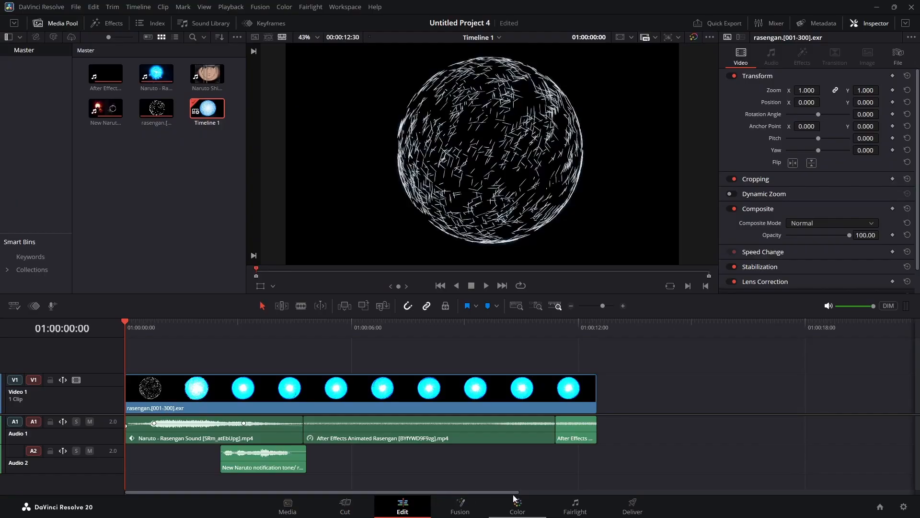
pyautogui.click(523, 508)
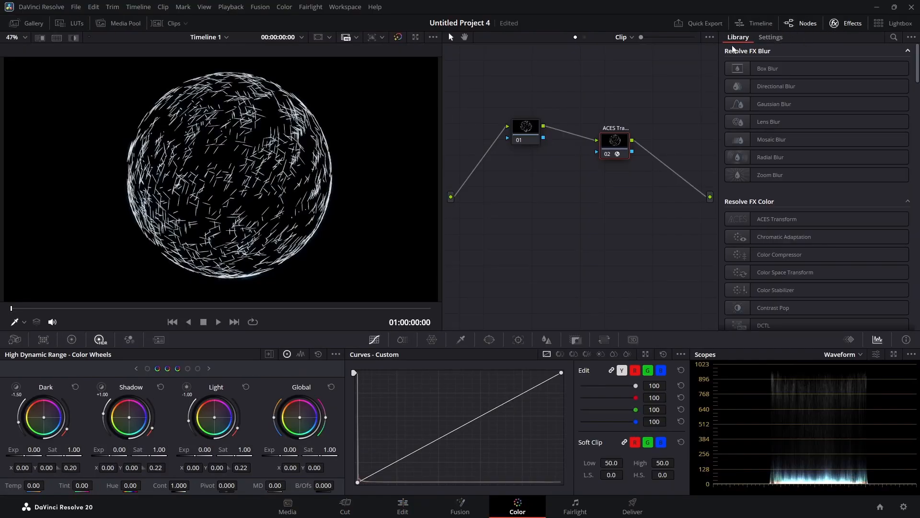
pyautogui.moveTo(772, 228); pyautogui.dragTo(599, 223)
pyautogui.click(611, 144)
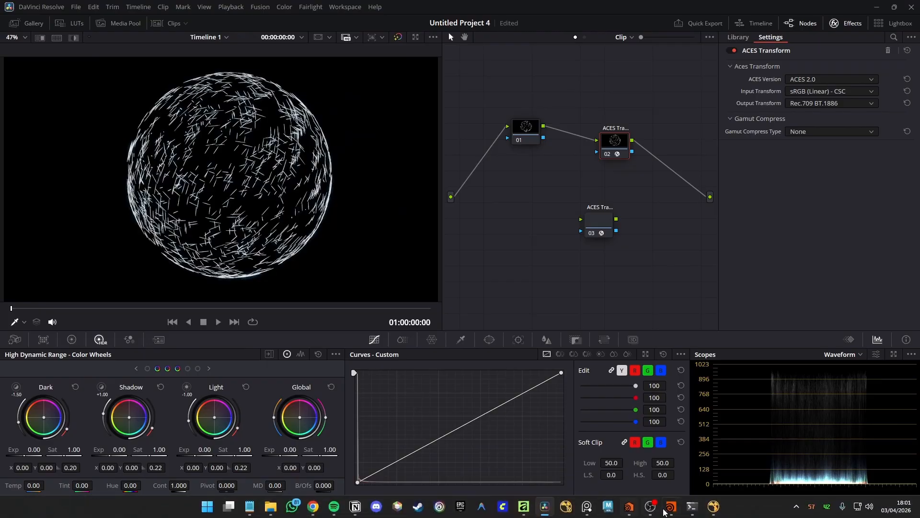
# - Switch back to Houdini and its stage network
pyautogui.moveTo(672, 507)
pyautogui.click(775, 455)
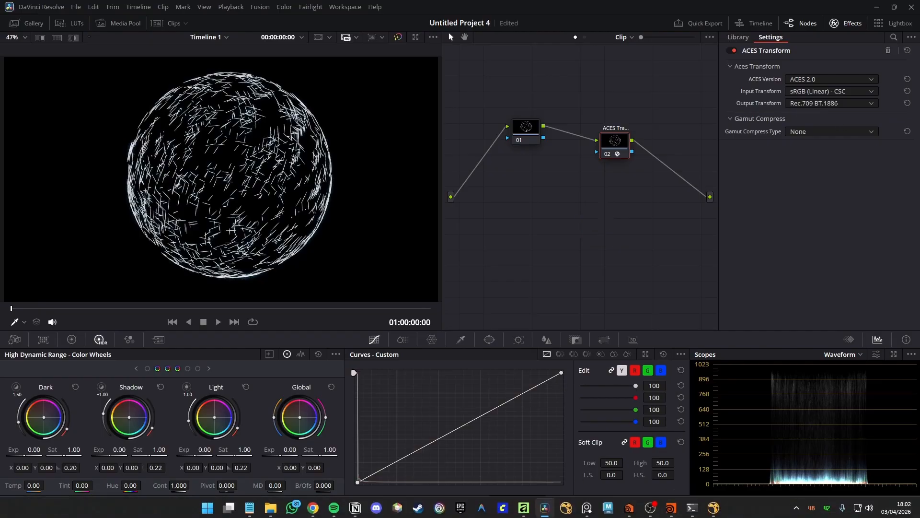
pyautogui.click(671, 511)
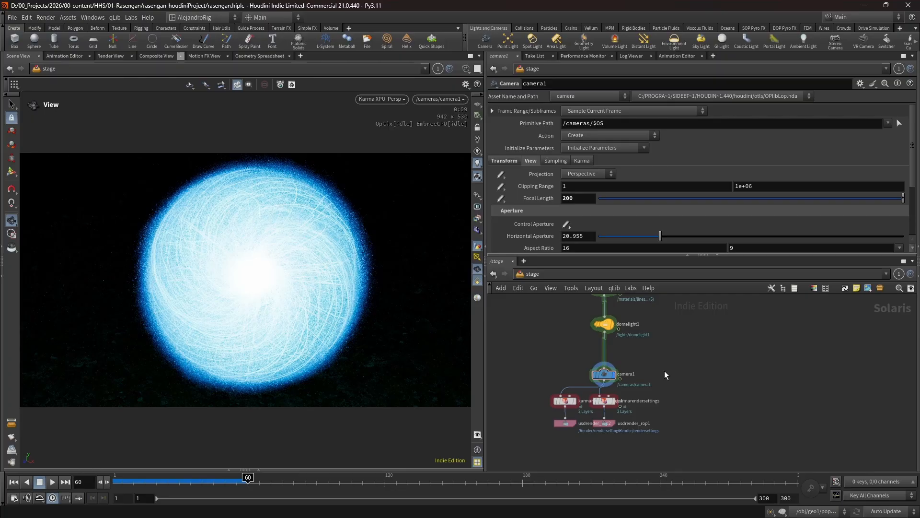